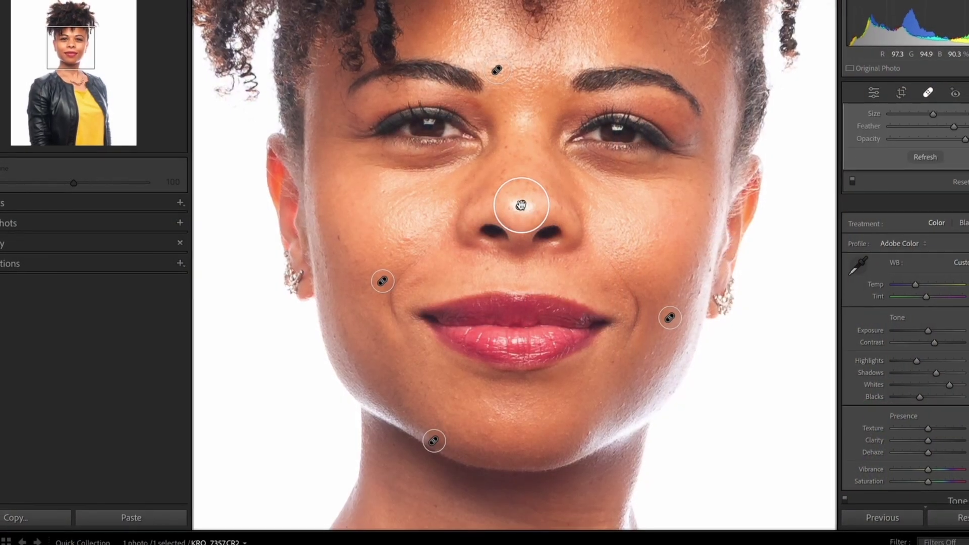
{"action": "left_click", "coordinate": [521, 205]}
{"action": "mouse_move", "coordinate": [528, 460]}
{"action": "left_mouse_down"}
{"action": "mouse_move", "coordinate": [356, 205]}
{"action": "mouse_move", "coordinate": [369, 220]}
{"action": "left_mouse_up"}
{"action": "scroll", "coordinate": [519, 210], "scroll_direction": "down", "scroll_amount": 2}
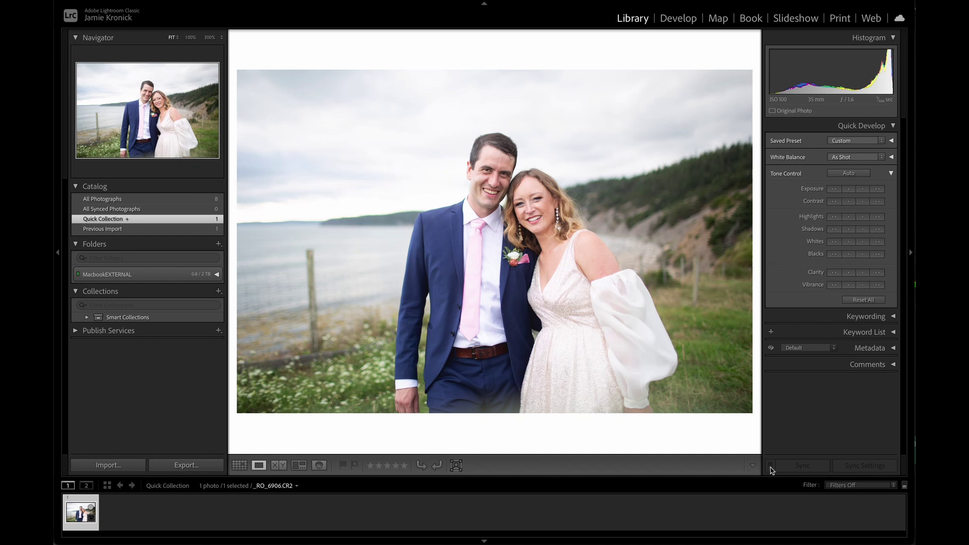
Open the beach couple photo for developing, apply the Cloudy white balance, and fine-tune Temp to 6,598 and Tint to +1.
{"action": "left_click", "coordinate": [687, 22]}
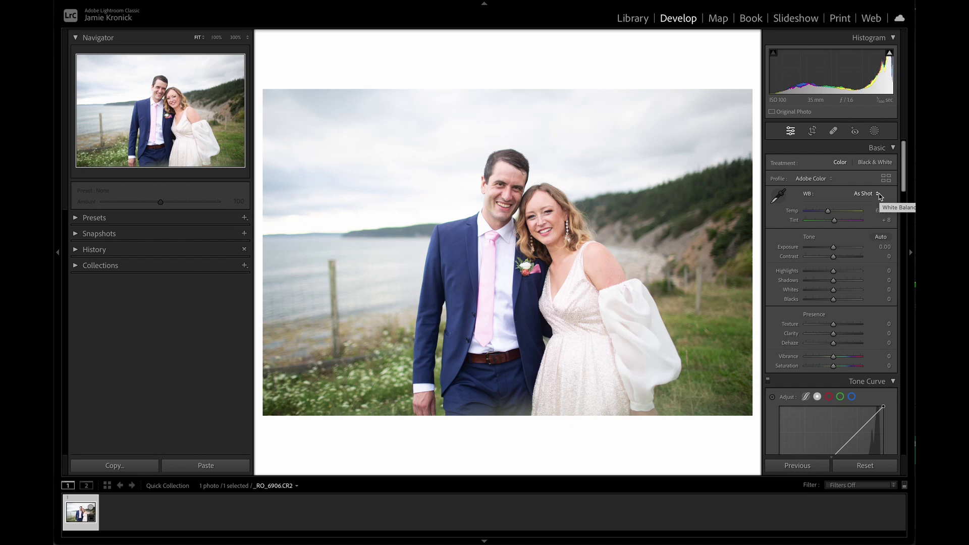
{"action": "left_click", "coordinate": [859, 197]}
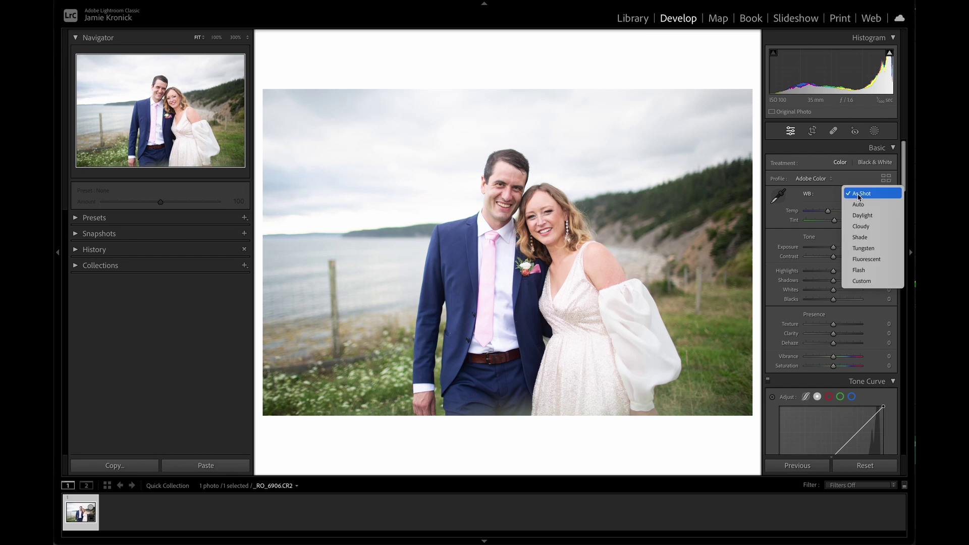
{"action": "left_click", "coordinate": [875, 227]}
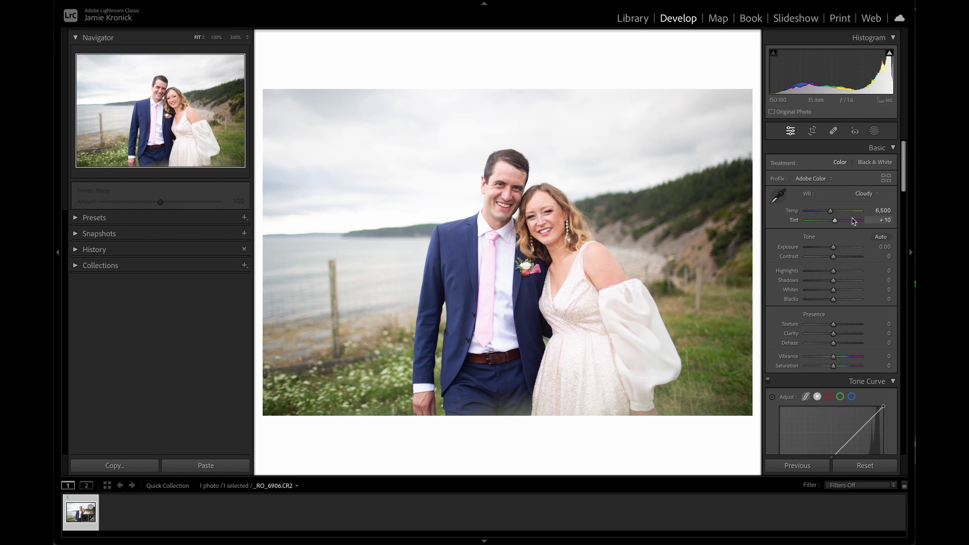
{"action": "left_click_drag", "start_coordinate": [831, 211], "coordinate": [831, 211]}
{"action": "left_click_drag", "start_coordinate": [835, 220], "coordinate": [834, 222]}
Turn on Remove Chromatic Aberration and Enable Profile Corrections for the couple photo's lens.
{"action": "scroll", "coordinate": [847, 235], "scroll_direction": "down", "scroll_amount": 3}
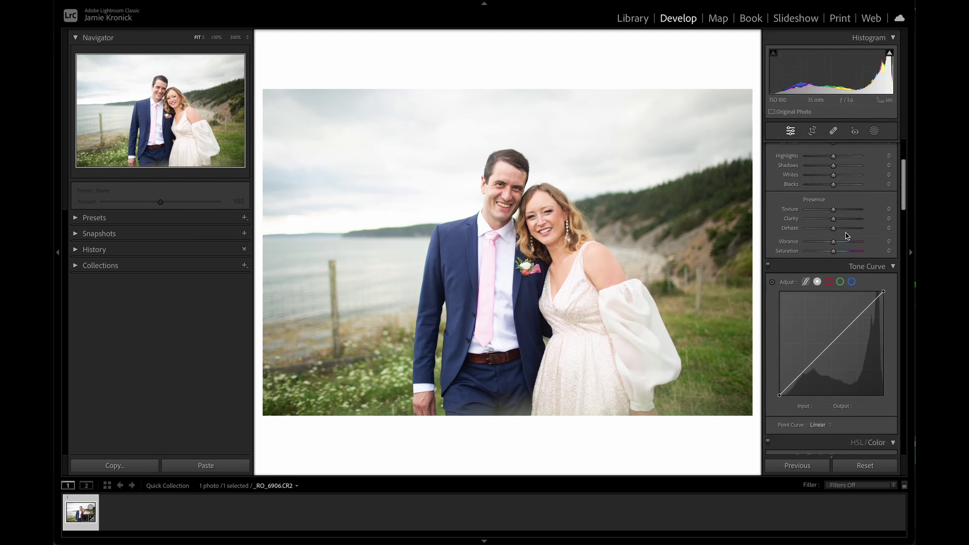
{"action": "scroll", "coordinate": [847, 236], "scroll_direction": "down", "scroll_amount": 10}
{"action": "scroll", "coordinate": [846, 236], "scroll_direction": "down", "scroll_amount": 6}
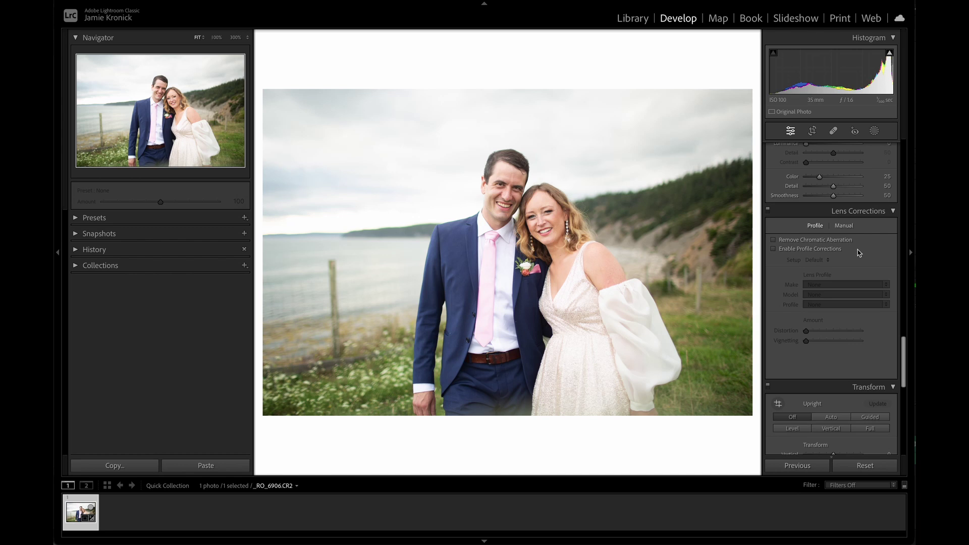
{"action": "left_click", "coordinate": [830, 240]}
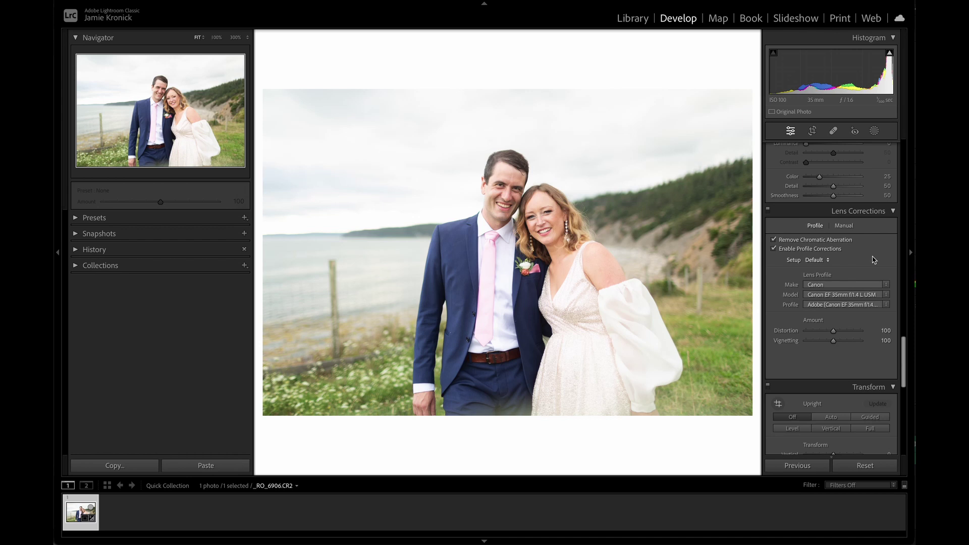
Set Highlights to -53, Whites to -28, Blacks to -19 and Vibrance to +18 on the couple photo.
{"action": "scroll", "coordinate": [873, 259], "scroll_direction": "up", "scroll_amount": 10}
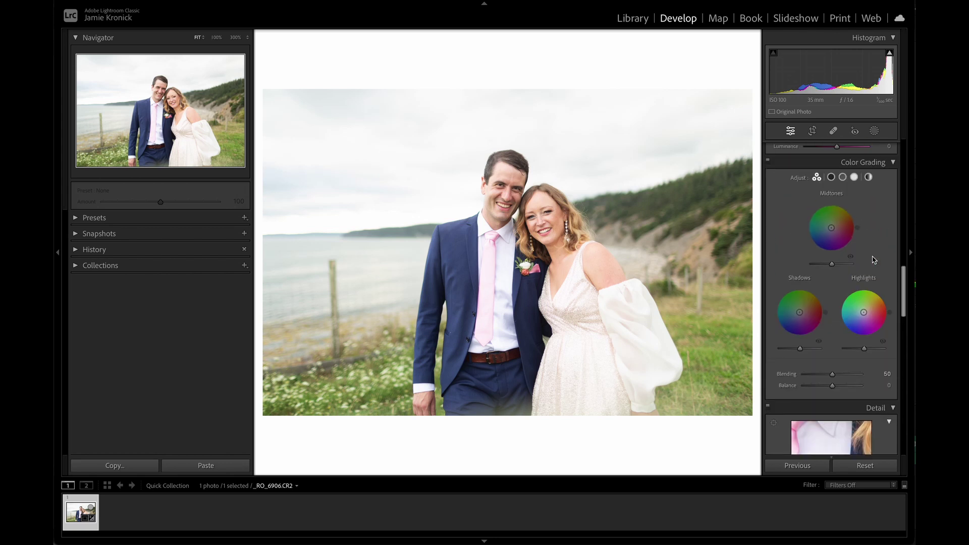
{"action": "scroll", "coordinate": [873, 259], "scroll_direction": "up", "scroll_amount": 10}
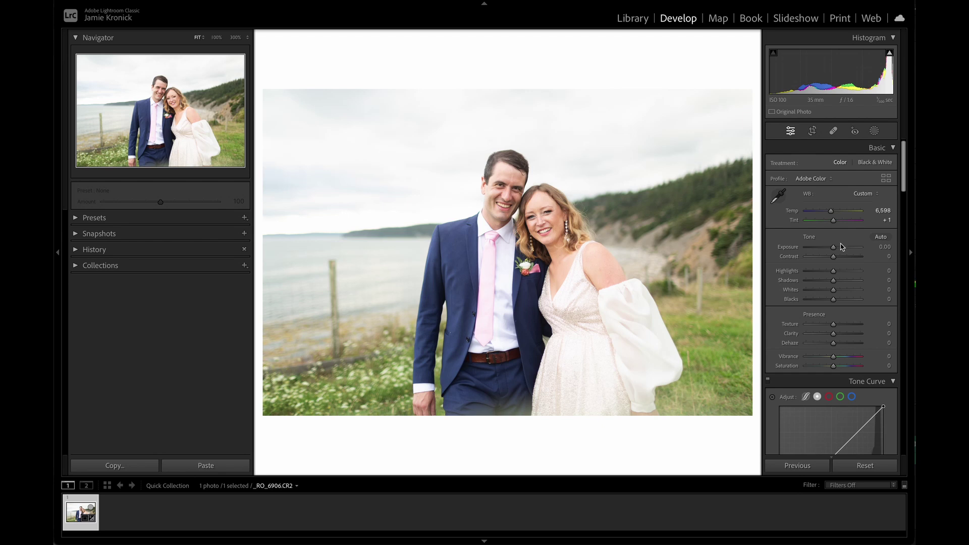
{"action": "left_click_drag", "start_coordinate": [833, 271], "coordinate": [826, 291]}
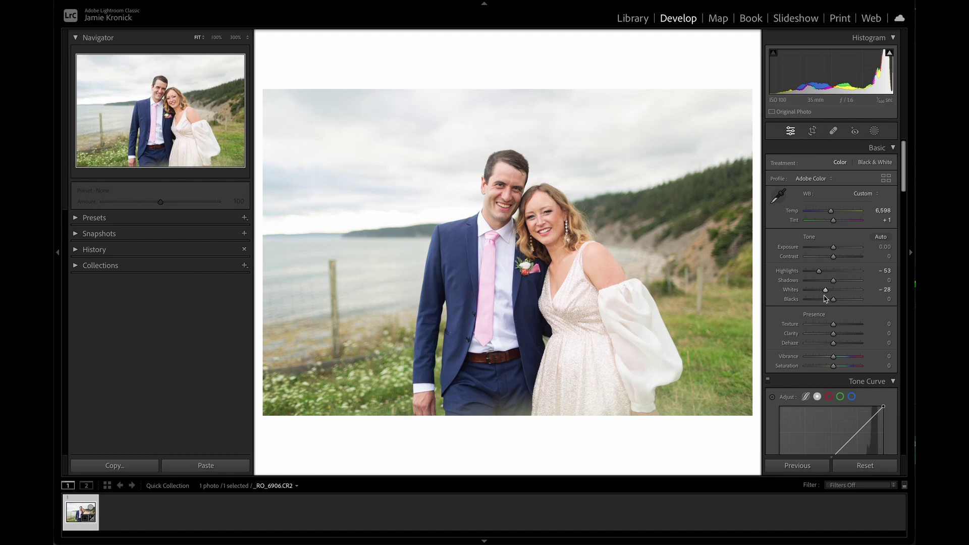
{"action": "left_click_drag", "start_coordinate": [833, 300], "coordinate": [827, 302]}
{"action": "scroll", "coordinate": [869, 312], "scroll_direction": "down", "scroll_amount": 2}
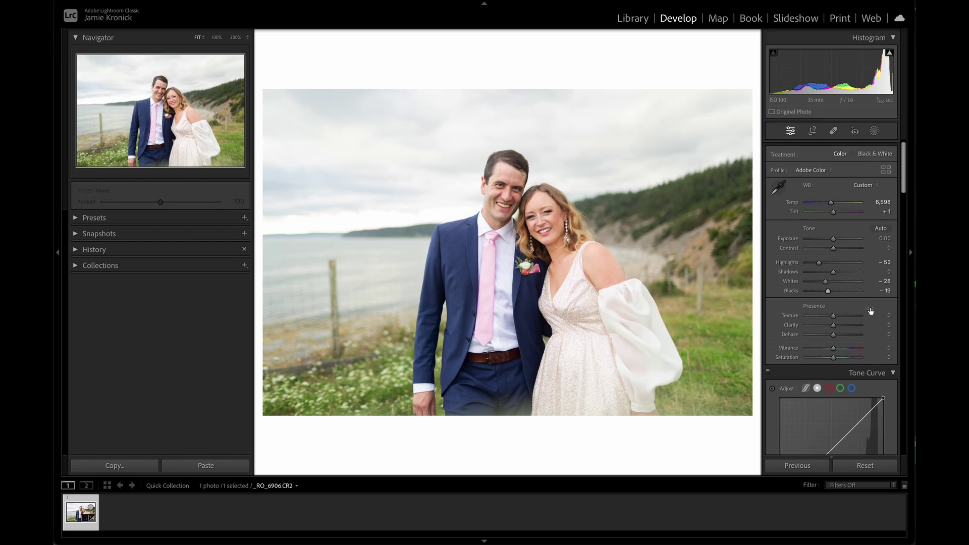
{"action": "left_click_drag", "start_coordinate": [833, 324], "coordinate": [837, 328]}
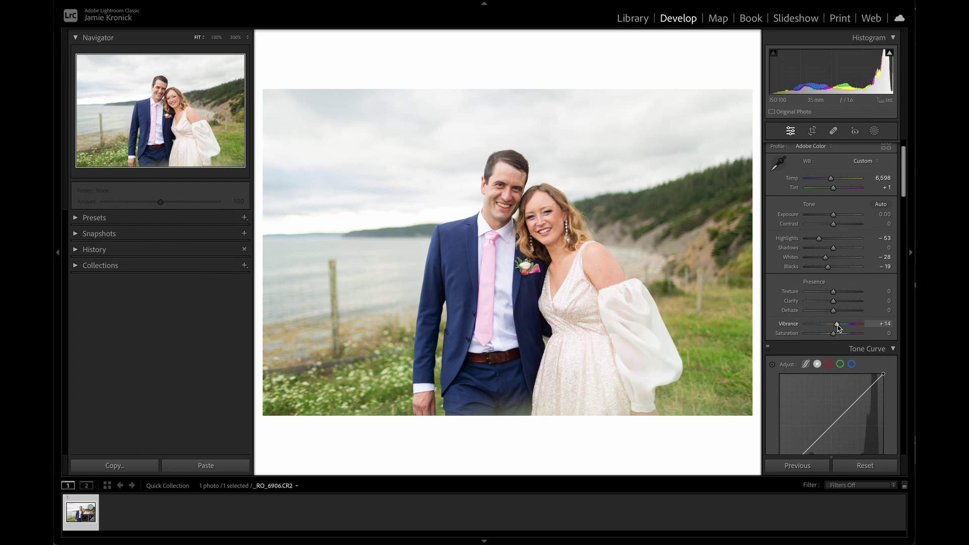
{"action": "left_click_drag", "start_coordinate": [838, 328], "coordinate": [839, 328]}
Shift the Orange hue slightly toward red and raise the Magenta hue moderately in the HSL adjustments.
{"action": "scroll", "coordinate": [839, 328], "scroll_direction": "down", "scroll_amount": 6}
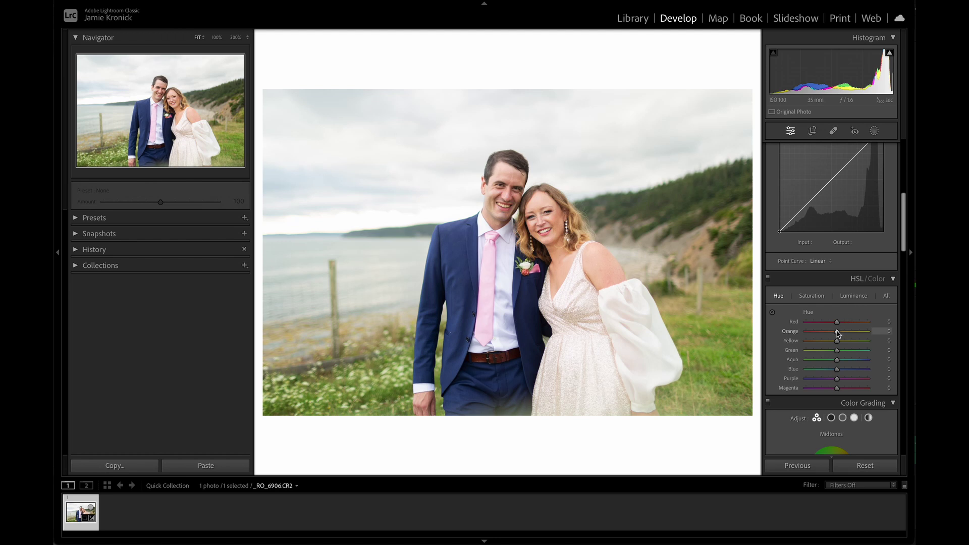
{"action": "left_click_drag", "start_coordinate": [837, 333], "coordinate": [834, 334]}
{"action": "left_click_drag", "start_coordinate": [833, 334], "coordinate": [833, 334]}
{"action": "left_click_drag", "start_coordinate": [835, 388], "coordinate": [845, 392]}
{"action": "left_click_drag", "start_coordinate": [848, 390], "coordinate": [846, 392]}
Slightly reduce the Yellow and Blue saturation and raise the Blue luminance to +59.
{"action": "left_click", "coordinate": [812, 296]}
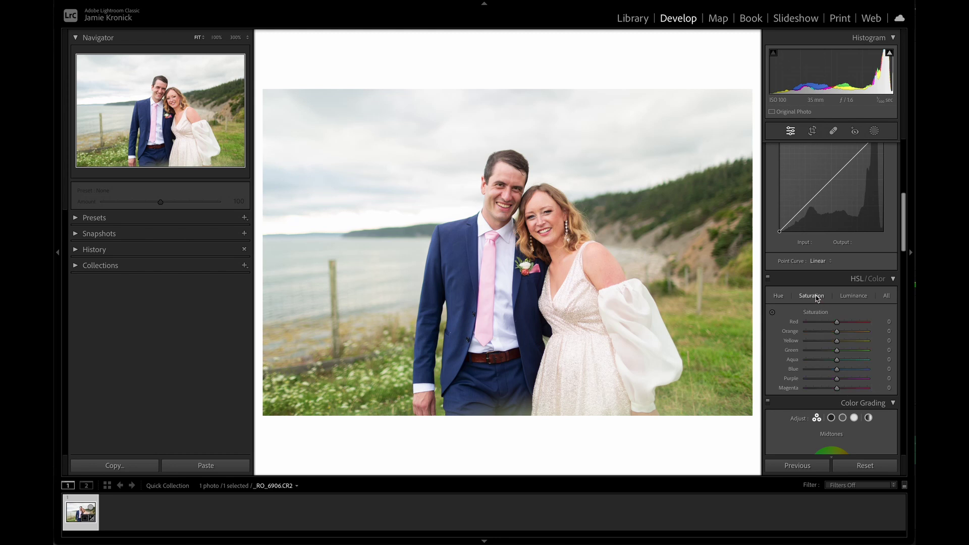
{"action": "left_click_drag", "start_coordinate": [837, 341], "coordinate": [834, 342]}
{"action": "left_click_drag", "start_coordinate": [836, 369], "coordinate": [832, 371]}
{"action": "left_click", "coordinate": [852, 297]}
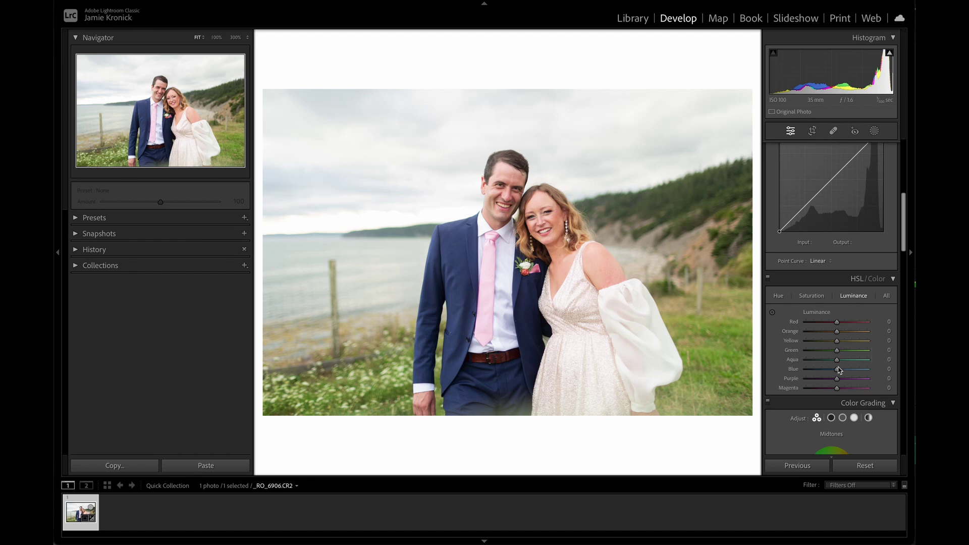
{"action": "left_click_drag", "start_coordinate": [837, 370], "coordinate": [856, 371]}
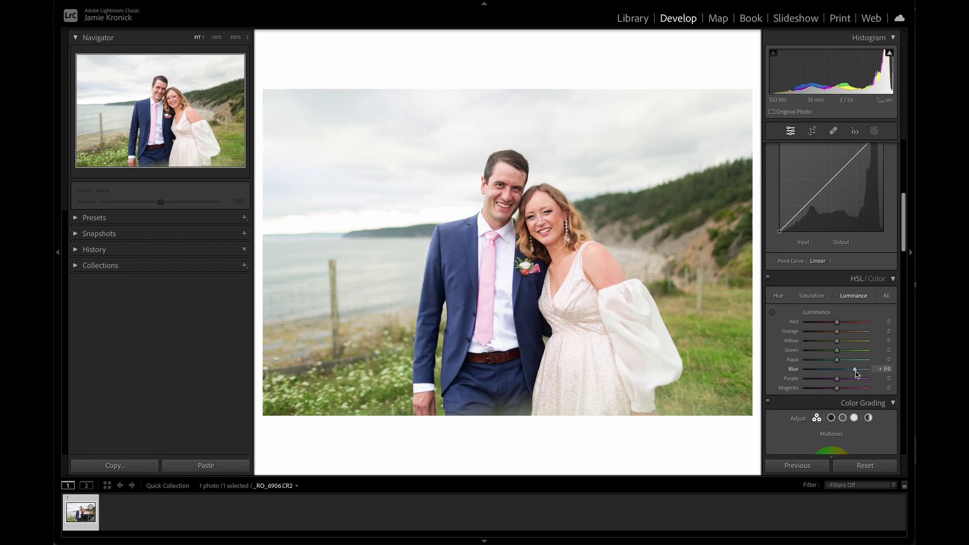
Sharpen the photo with Amount 73, Radius 0.5 and Masking 74, judging the mask on the couple's faces at 100%.
{"action": "scroll", "coordinate": [855, 373], "scroll_direction": "down", "scroll_amount": 10}
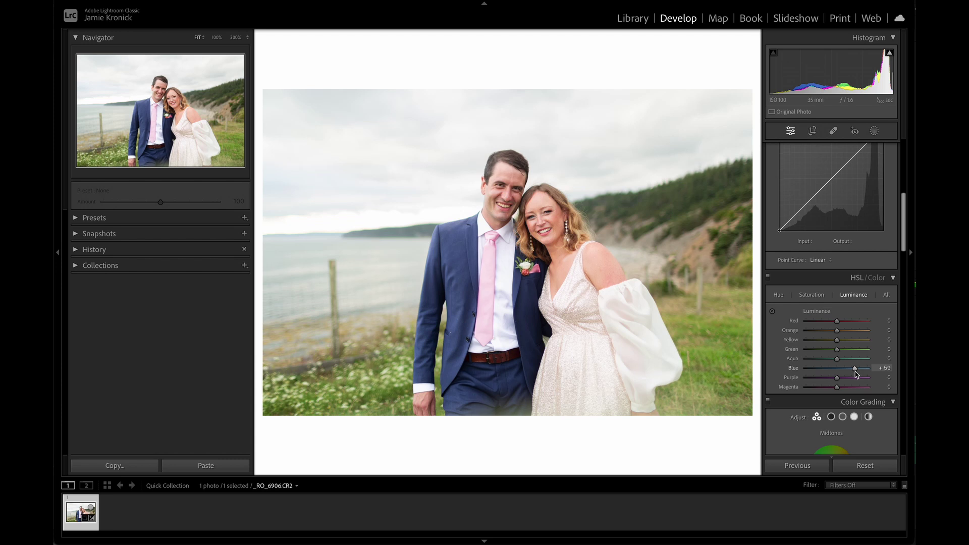
{"action": "scroll", "coordinate": [855, 372], "scroll_direction": "down", "scroll_amount": 4}
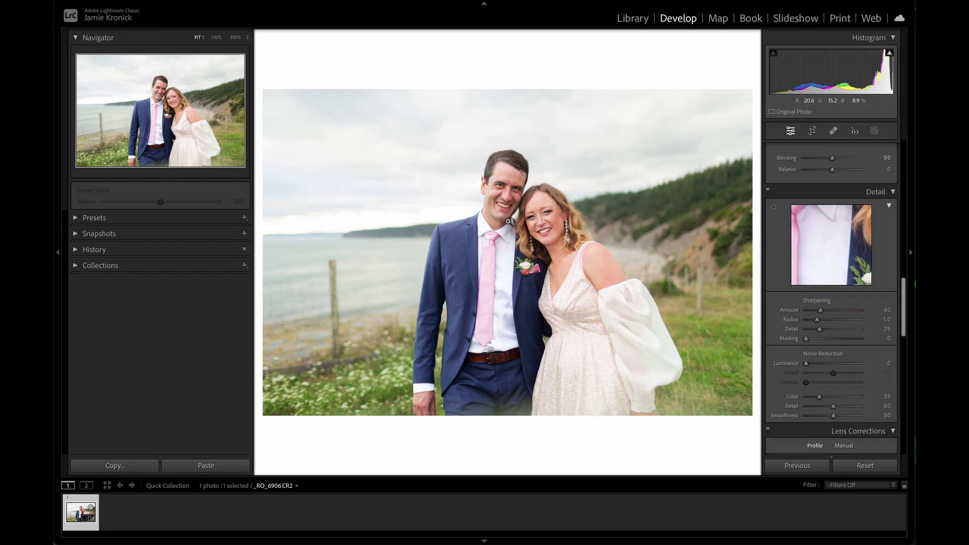
{"action": "left_click", "coordinate": [504, 195]}
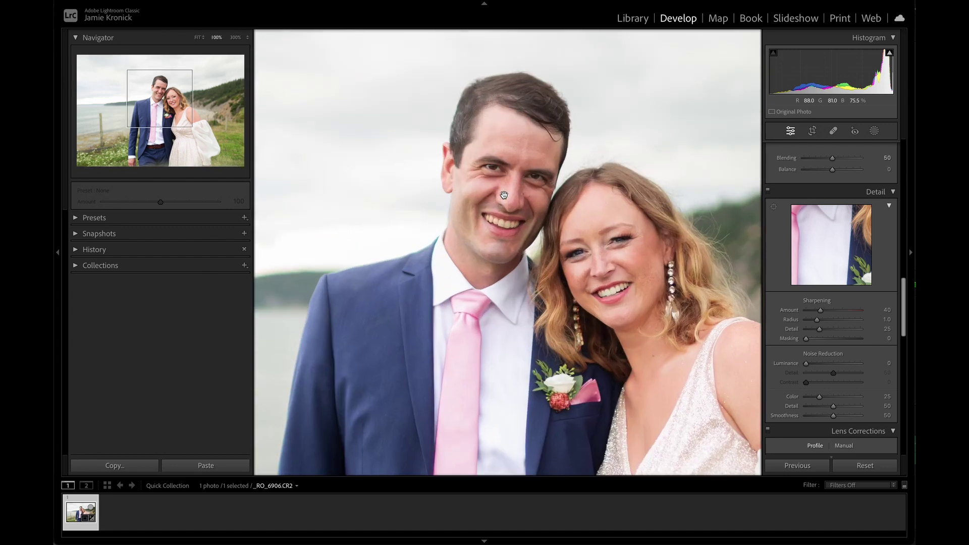
{"action": "left_click_drag", "start_coordinate": [504, 195], "coordinate": [458, 200]}
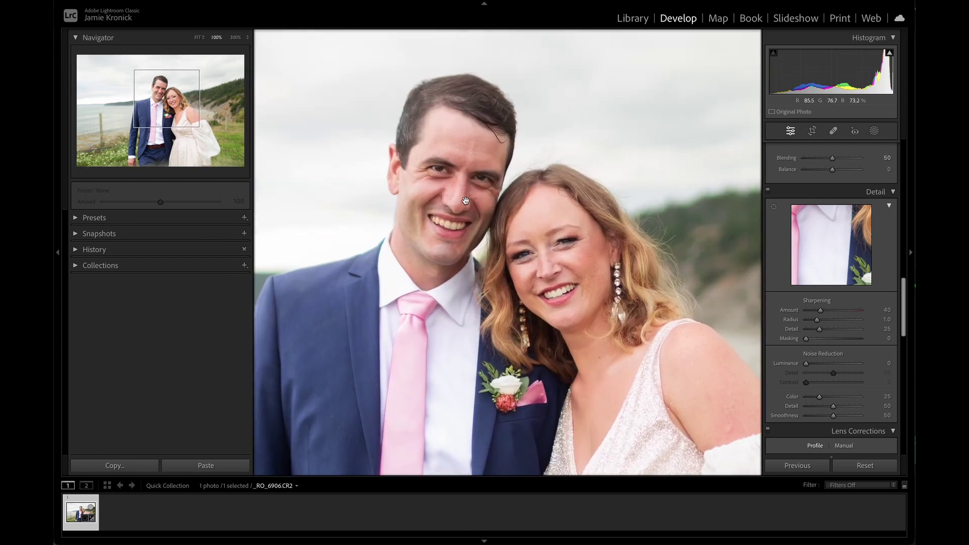
{"action": "left_click_drag", "start_coordinate": [803, 311], "coordinate": [835, 313]}
{"action": "key", "text": "alt"}
{"action": "left_click_drag", "start_coordinate": [806, 340], "coordinate": [845, 337]}
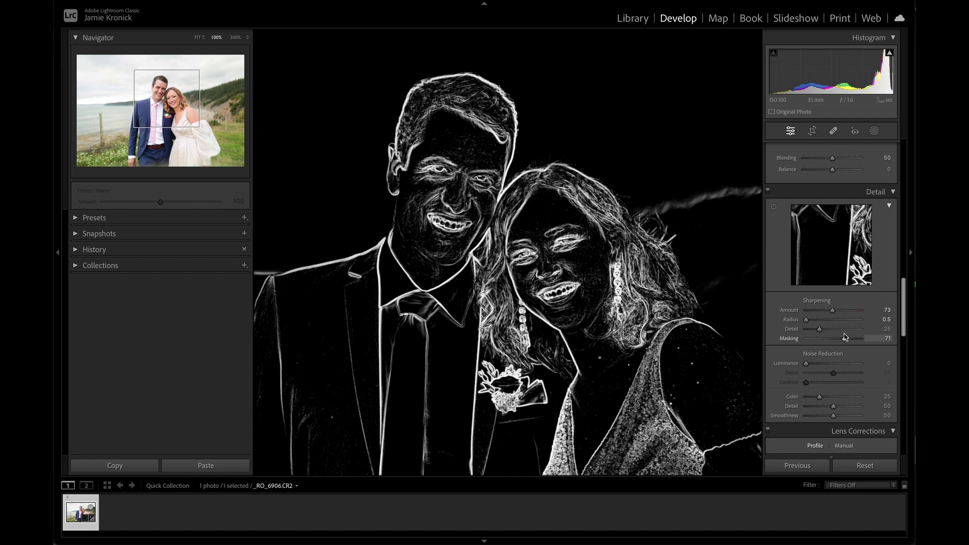
{"action": "left_click_drag", "start_coordinate": [845, 337], "coordinate": [847, 338]}
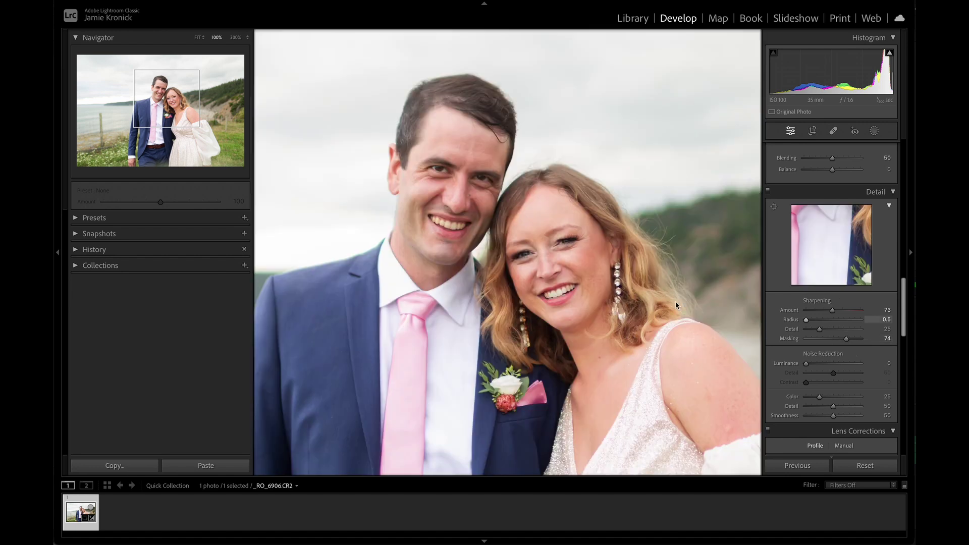
Fit the whole couple photo in view and compare its before and after versions.
{"action": "left_click", "coordinate": [543, 287]}
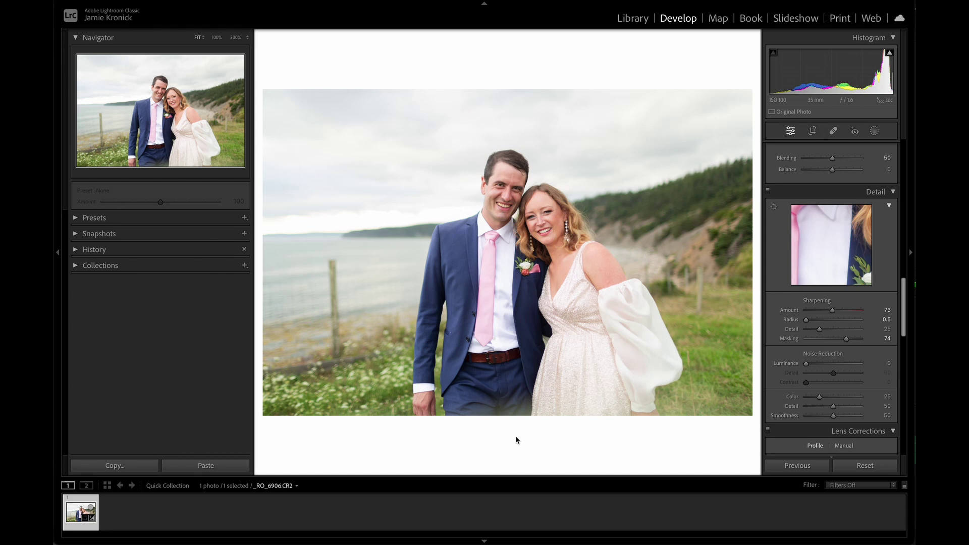
{"action": "key", "text": "ctrl+1"}
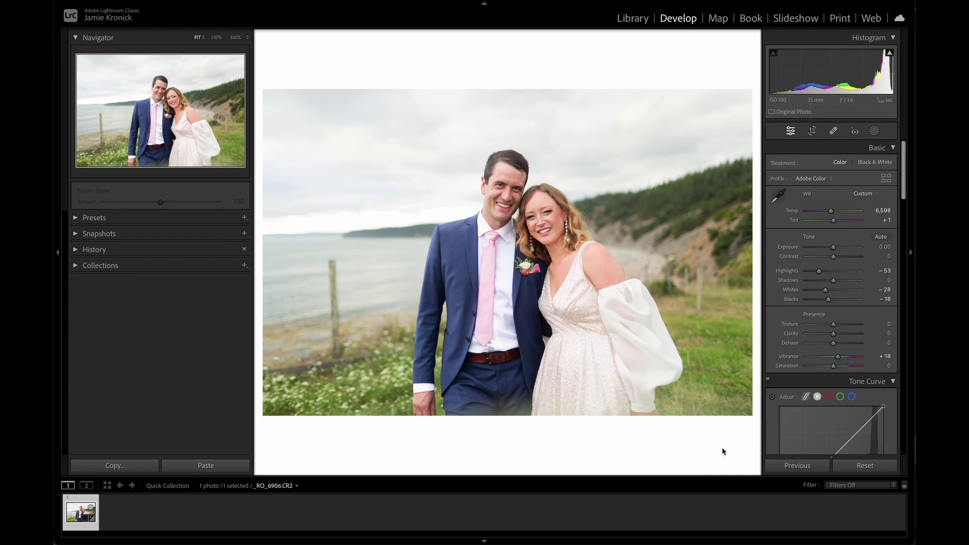
{"action": "key", "text": "backslash"}
{"action": "key", "text": "backslash"}
{"action": "key", "text": "backslash"}
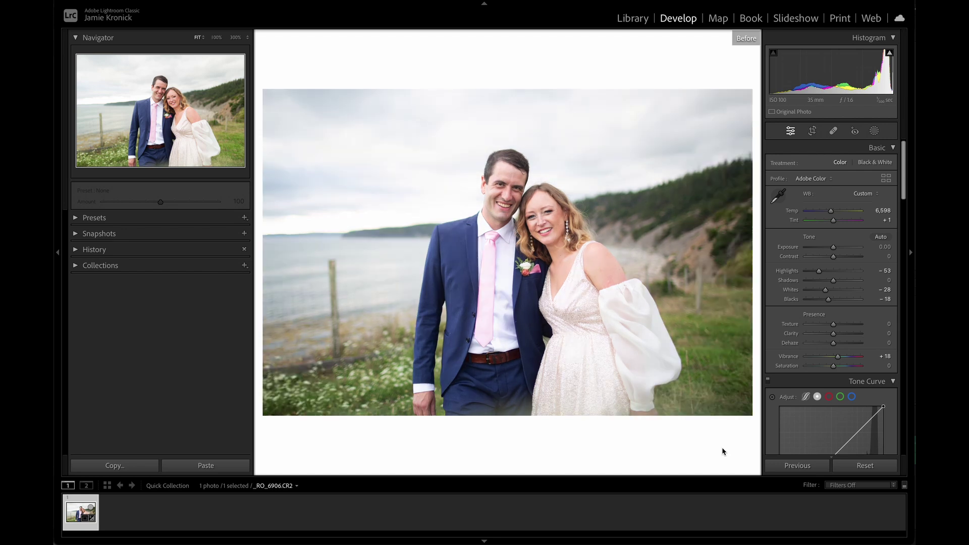
{"action": "key", "text": "backslash"}
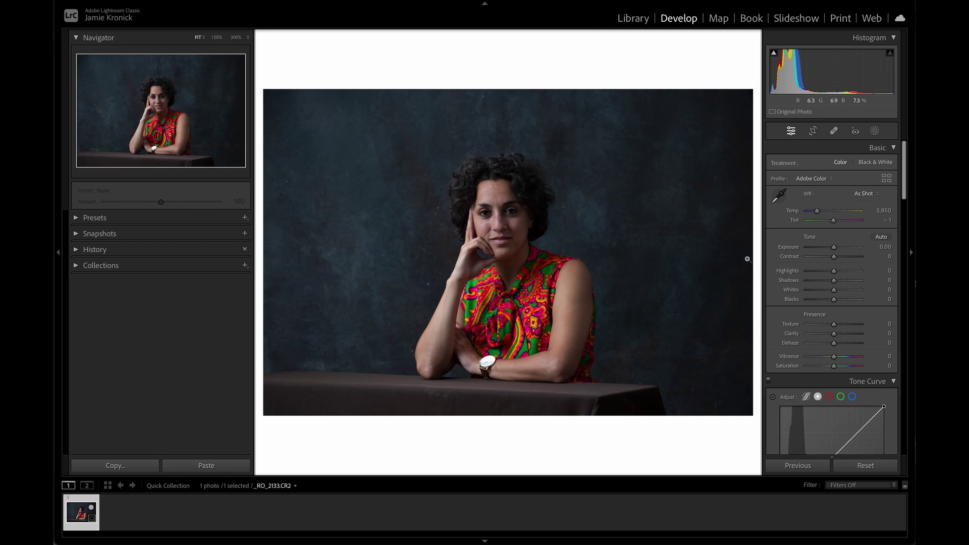
Apply the Flash white balance to the dark studio portrait and fine-tune Temp to 4,896 and Tint to +7.
{"action": "left_click", "coordinate": [874, 193]}
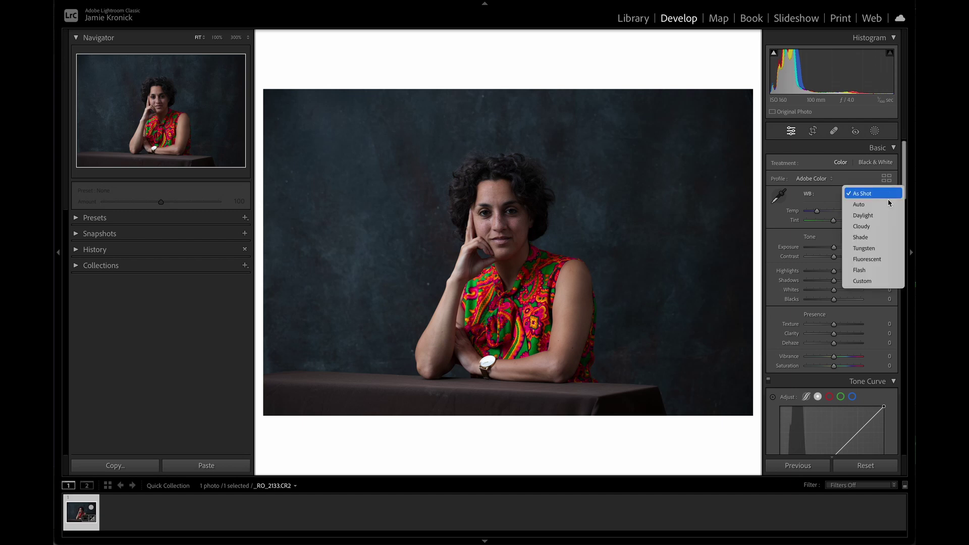
{"action": "left_click", "coordinate": [876, 272]}
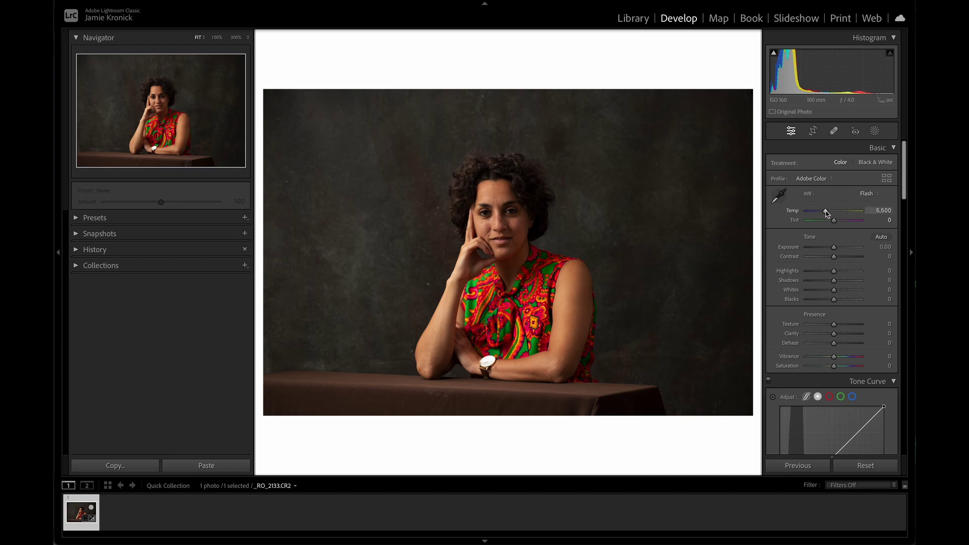
{"action": "left_click_drag", "start_coordinate": [825, 211], "coordinate": [822, 211]}
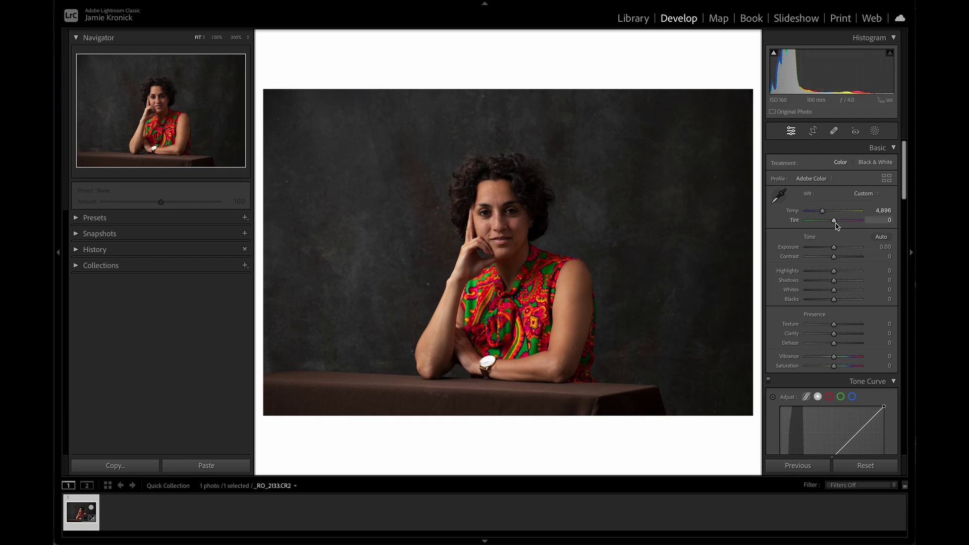
{"action": "left_click_drag", "start_coordinate": [833, 220], "coordinate": [835, 221]}
Turn on chromatic aberration removal and lens profile corrections for the studio portrait.
{"action": "scroll", "coordinate": [835, 223], "scroll_direction": "down", "scroll_amount": 15}
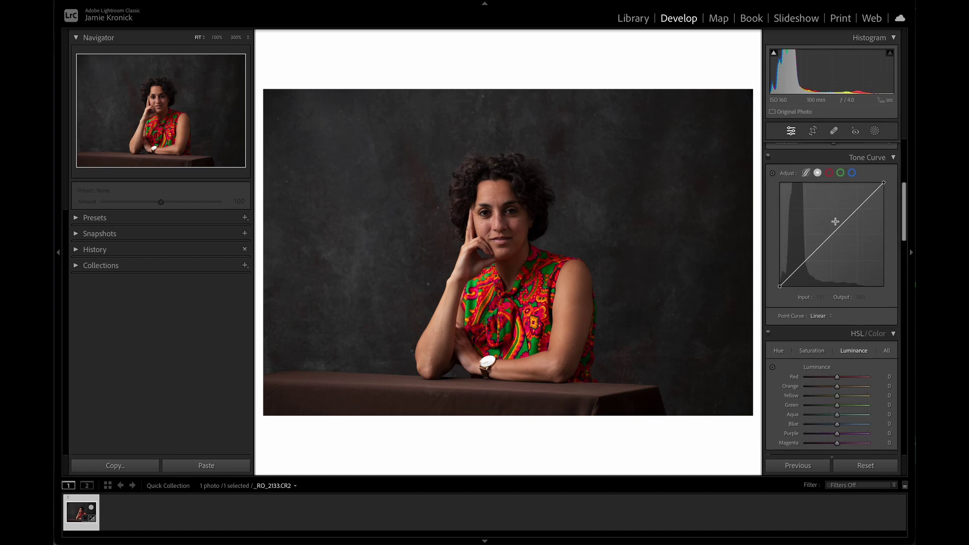
{"action": "left_click", "coordinate": [823, 235]}
{"action": "left_click", "coordinate": [823, 246]}
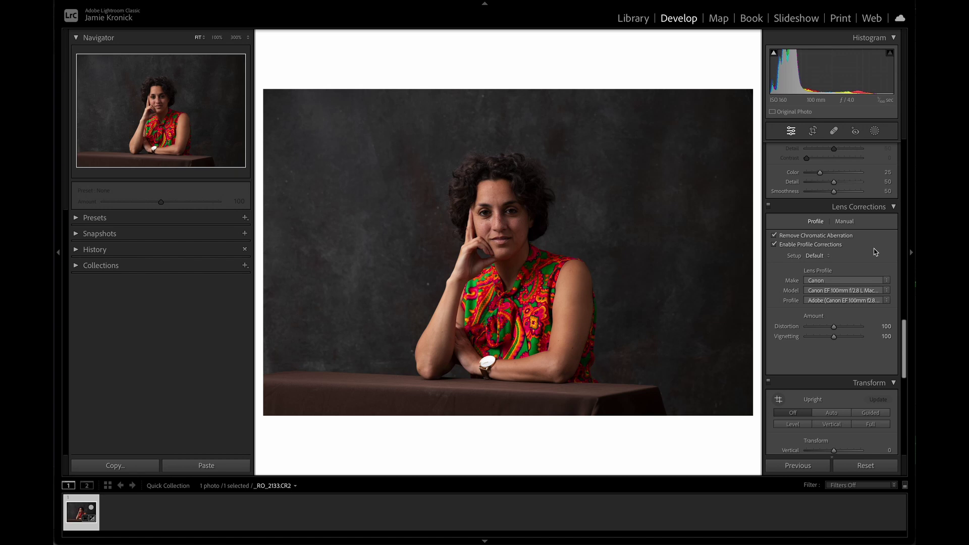
Brighten the studio portrait with Exposure +0.35, Shadows +36 and Blacks +21.
{"action": "scroll", "coordinate": [874, 252], "scroll_direction": "up", "scroll_amount": 15}
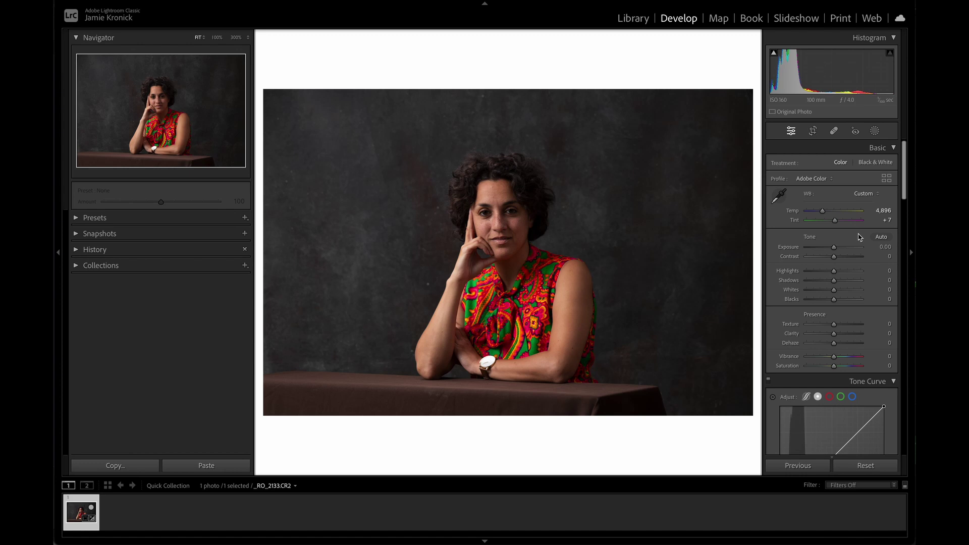
{"action": "left_click_drag", "start_coordinate": [834, 247], "coordinate": [843, 281]}
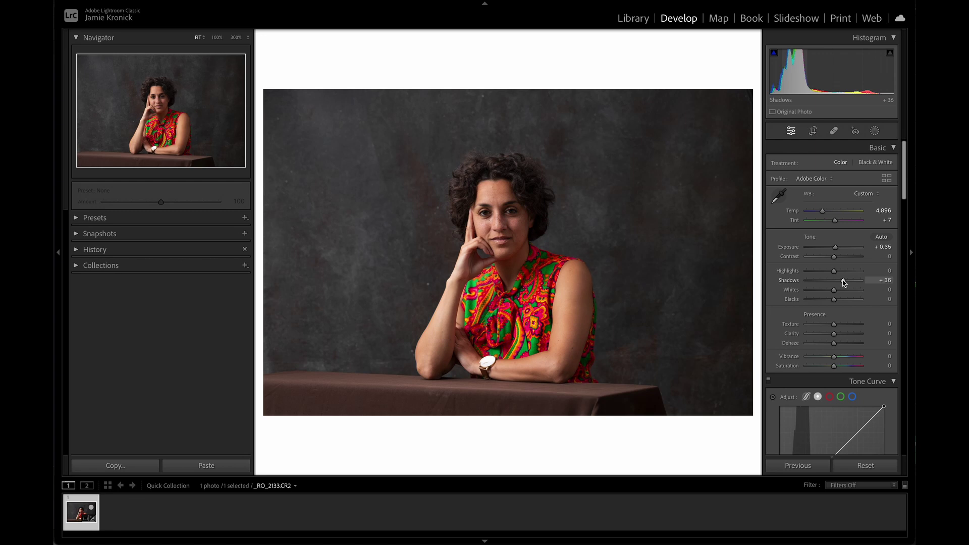
{"action": "left_click_drag", "start_coordinate": [834, 299], "coordinate": [836, 301]}
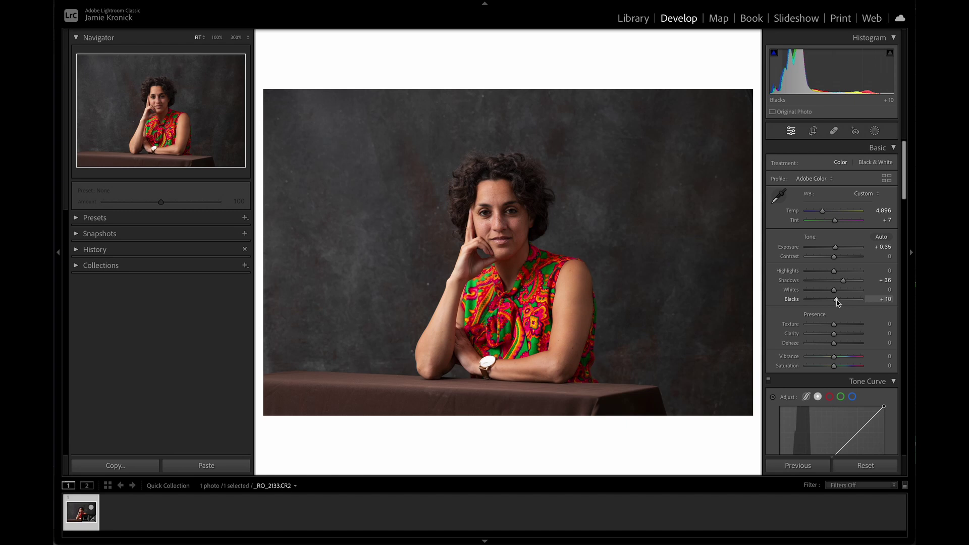
{"action": "left_click_drag", "start_coordinate": [837, 302], "coordinate": [840, 302]}
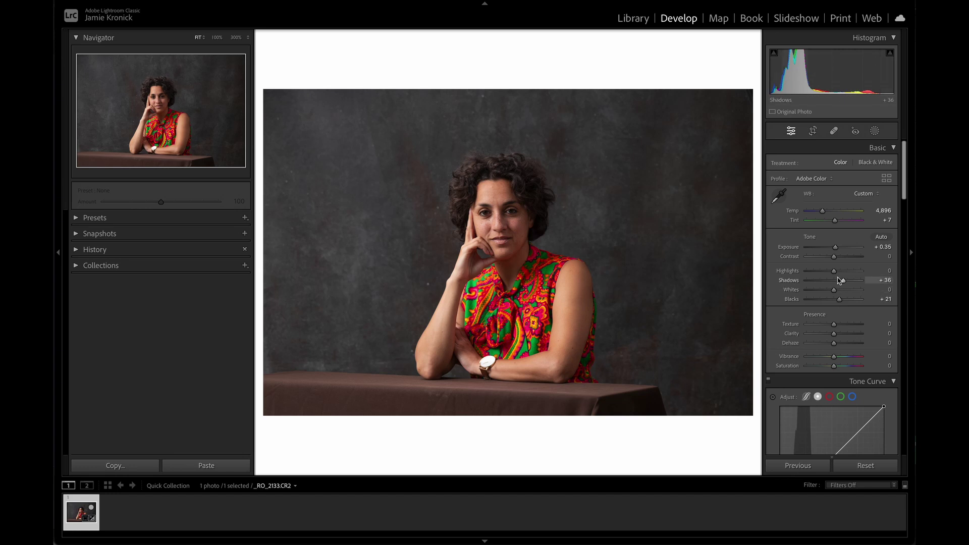
Lower the studio portrait's Highlights to −38, and refine its skin tones with a slightly lower Orange hue and Orange saturation −12.
{"action": "left_click_drag", "start_coordinate": [835, 273], "coordinate": [824, 275]}
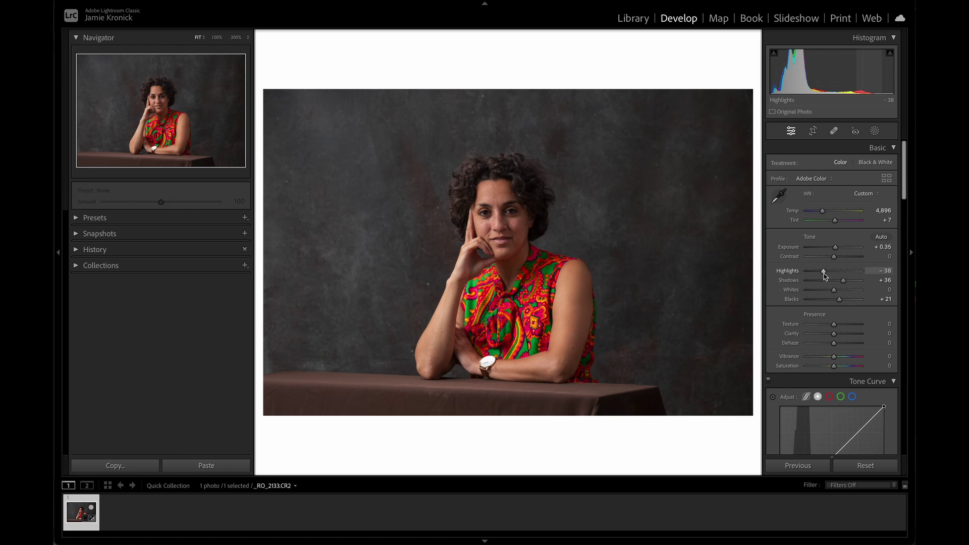
{"action": "scroll", "coordinate": [824, 275], "scroll_direction": "down", "scroll_amount": 10}
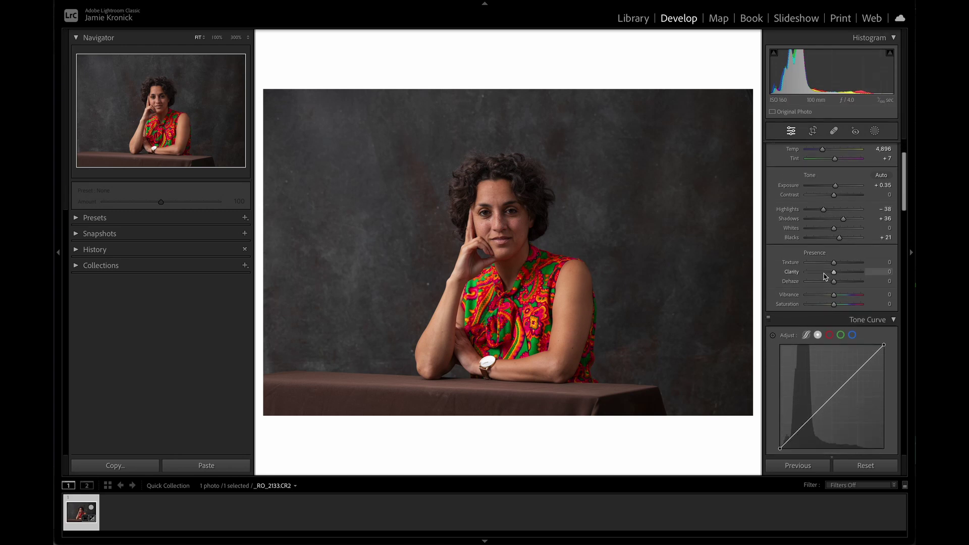
{"action": "scroll", "coordinate": [823, 277], "scroll_direction": "down", "scroll_amount": 2}
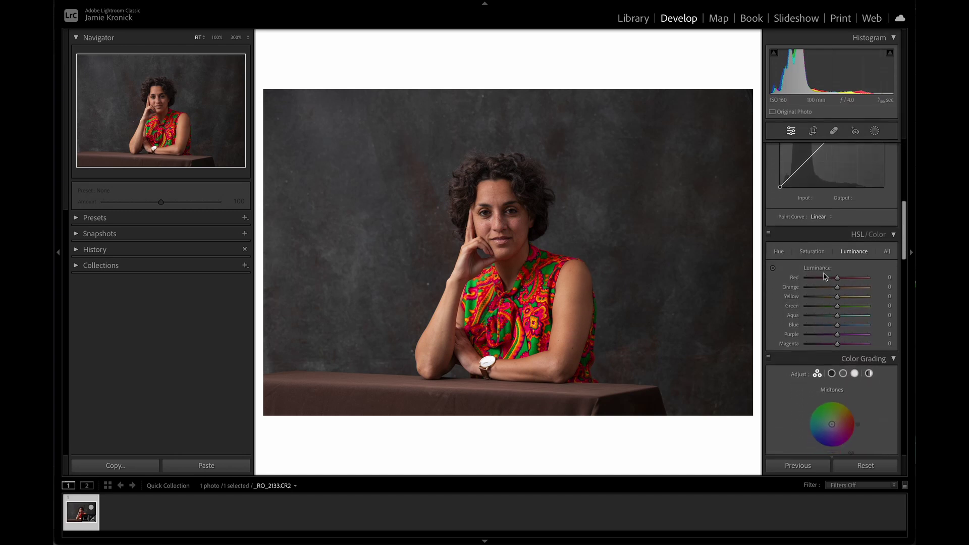
{"action": "left_click", "coordinate": [781, 251]}
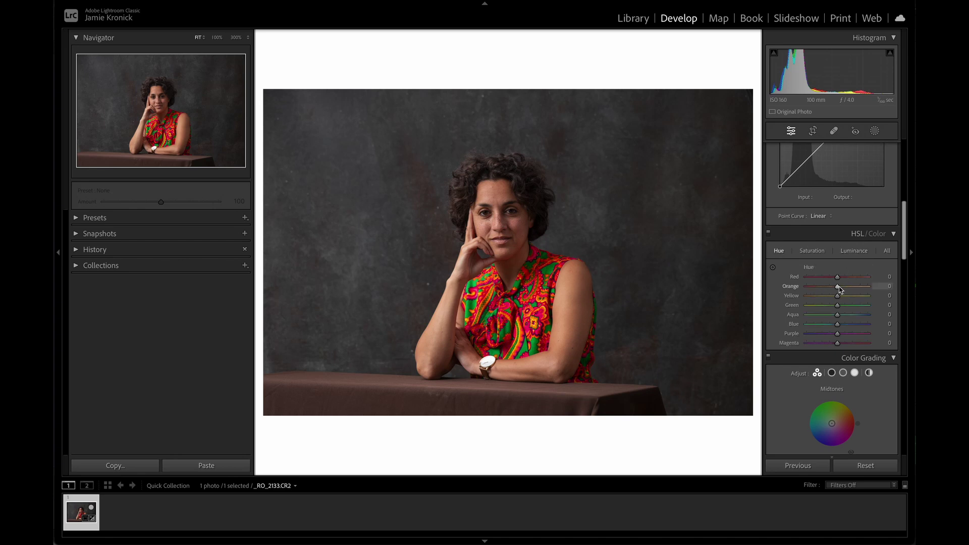
{"action": "left_click_drag", "start_coordinate": [837, 287], "coordinate": [833, 287]}
{"action": "left_click", "coordinate": [817, 251]}
{"action": "left_click_drag", "start_coordinate": [837, 286], "coordinate": [833, 286]}
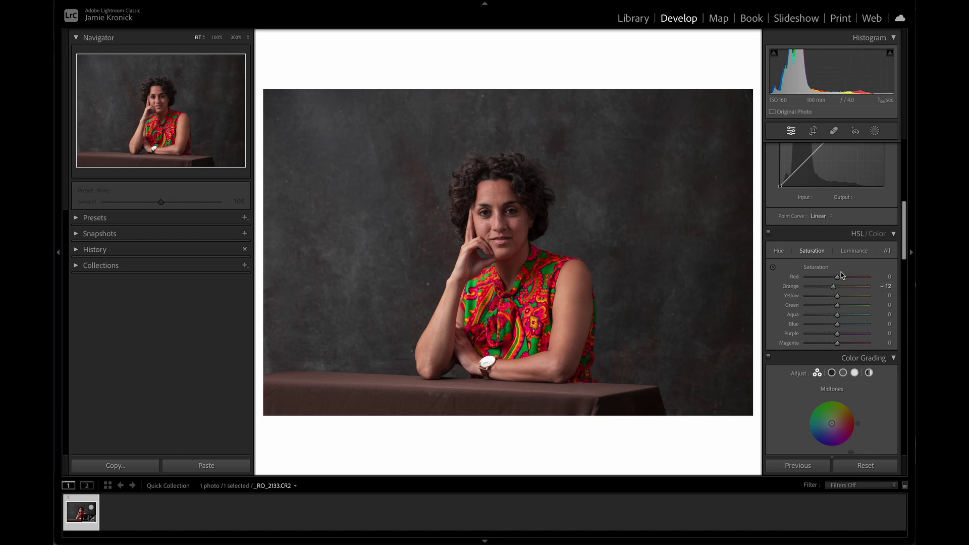
Add a linear gradient mask rising from the photo's lower edge over the table and lower its Exposure to −0.37.
{"action": "left_click", "coordinate": [873, 133]}
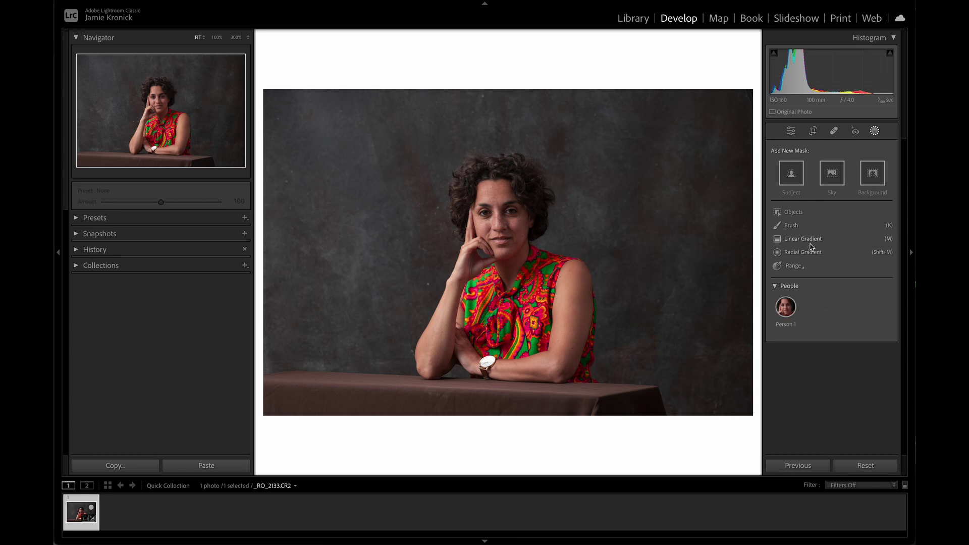
{"action": "left_click", "coordinate": [810, 241]}
{"action": "left_click_drag", "start_coordinate": [525, 404], "coordinate": [527, 295]}
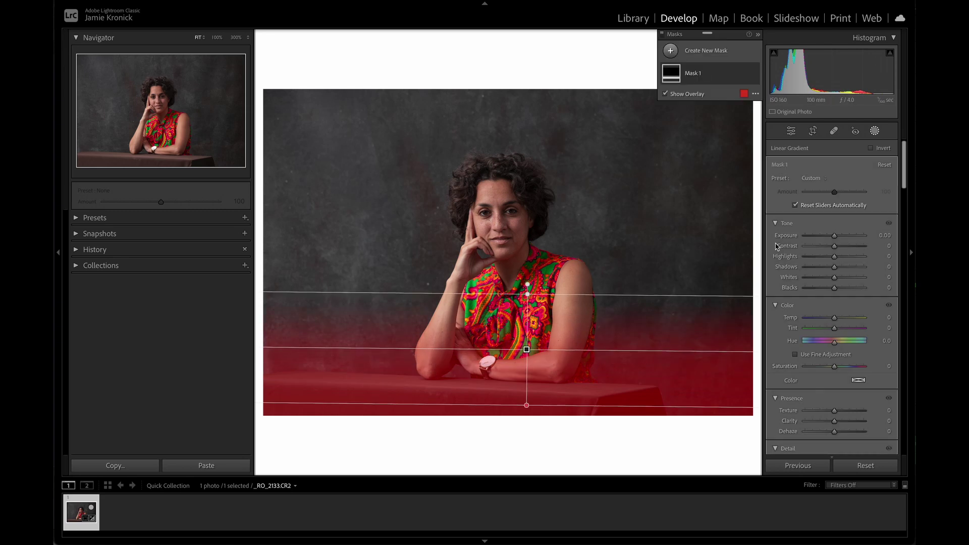
{"action": "left_click_drag", "start_coordinate": [834, 236], "coordinate": [831, 237]}
Tilt and narrow the linear gradient to follow the table edge, and set its Exposure to −0.56.
{"action": "left_click_drag", "start_coordinate": [540, 347], "coordinate": [504, 369]}
{"action": "left_click_drag", "start_coordinate": [509, 312], "coordinate": [509, 344]}
{"action": "left_click_drag", "start_coordinate": [501, 382], "coordinate": [503, 357]}
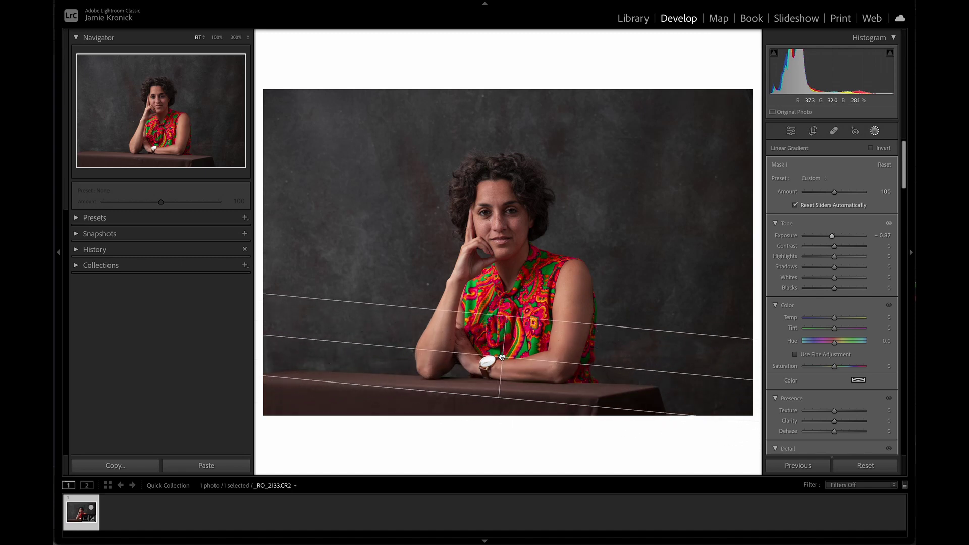
{"action": "left_click_drag", "start_coordinate": [832, 235], "coordinate": [830, 236]}
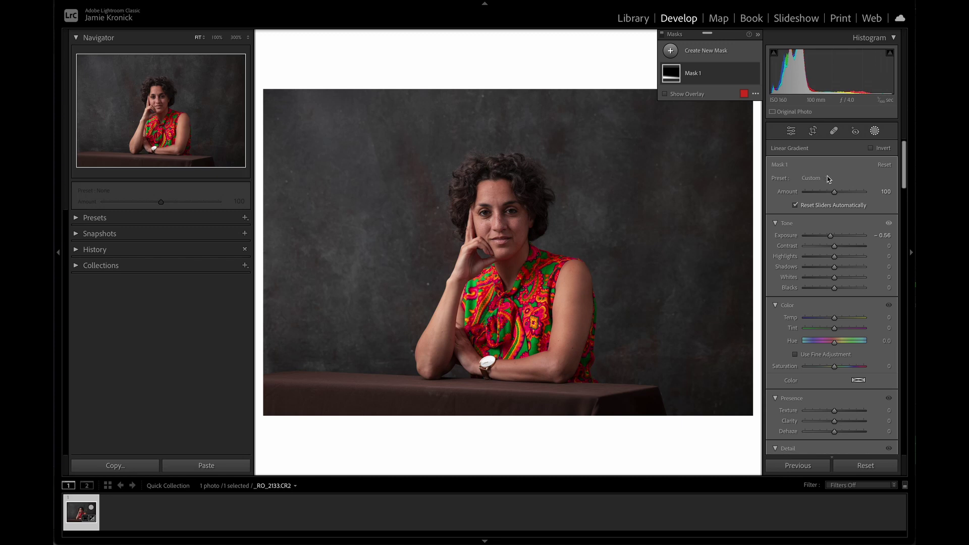
Sharpen the studio portrait at 100% zoom with Amount 71, Radius 0.5 and Masking 75.
{"action": "left_click", "coordinate": [791, 131]}
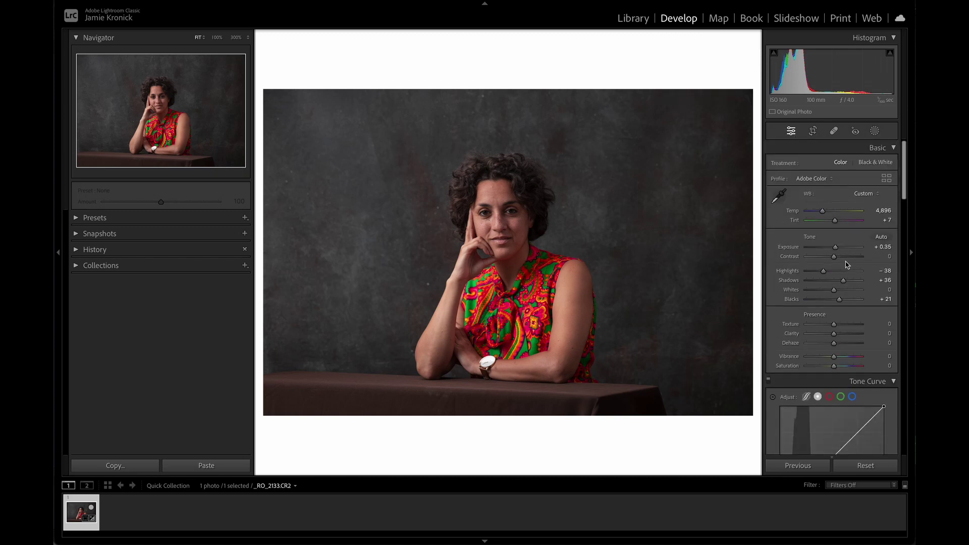
{"action": "scroll", "coordinate": [833, 227], "scroll_direction": "down", "scroll_amount": 10}
{"action": "scroll", "coordinate": [845, 263], "scroll_direction": "down", "scroll_amount": 5}
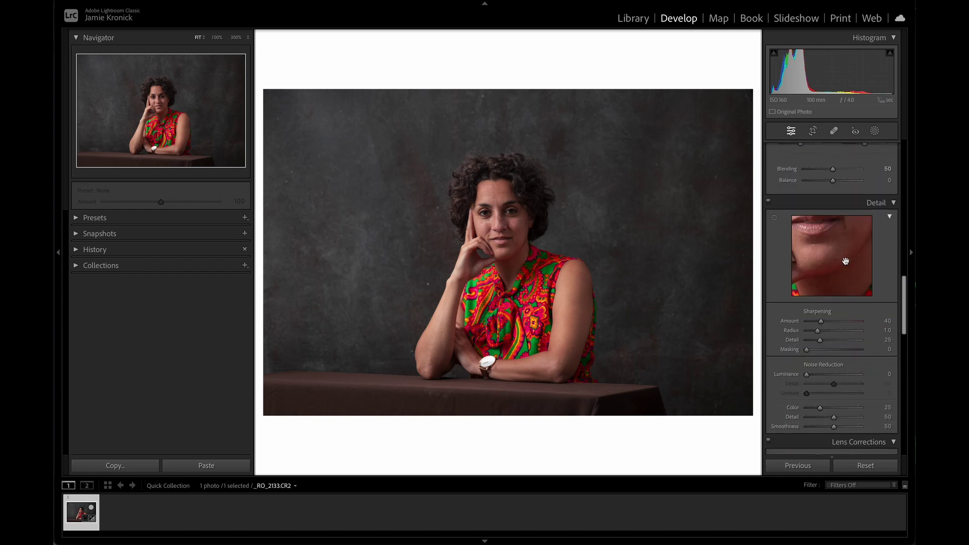
{"action": "left_click_drag", "start_coordinate": [820, 321], "coordinate": [805, 321]}
{"action": "left_click", "coordinate": [502, 247]}
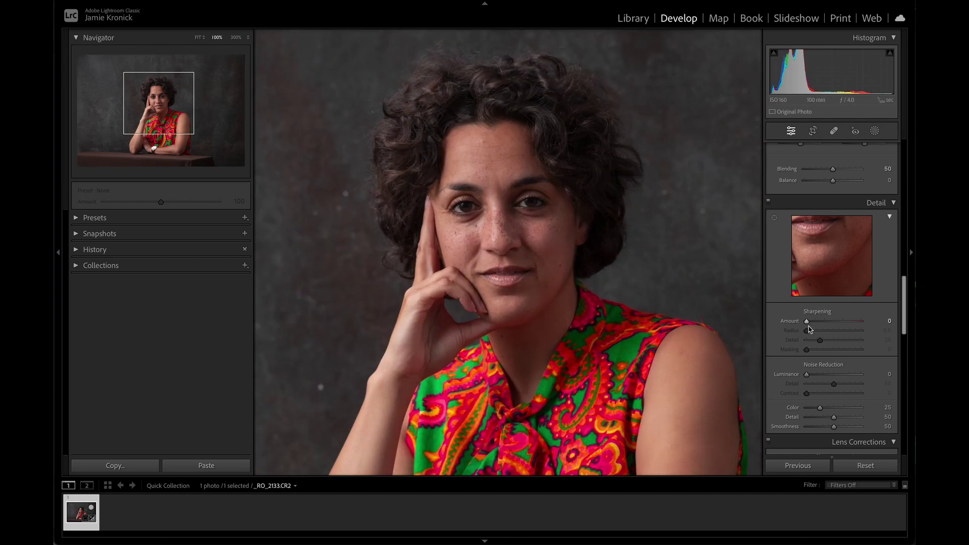
{"action": "left_click_drag", "start_coordinate": [808, 323], "coordinate": [848, 350]}
{"action": "left_click", "coordinate": [807, 350], "text": "alt"}
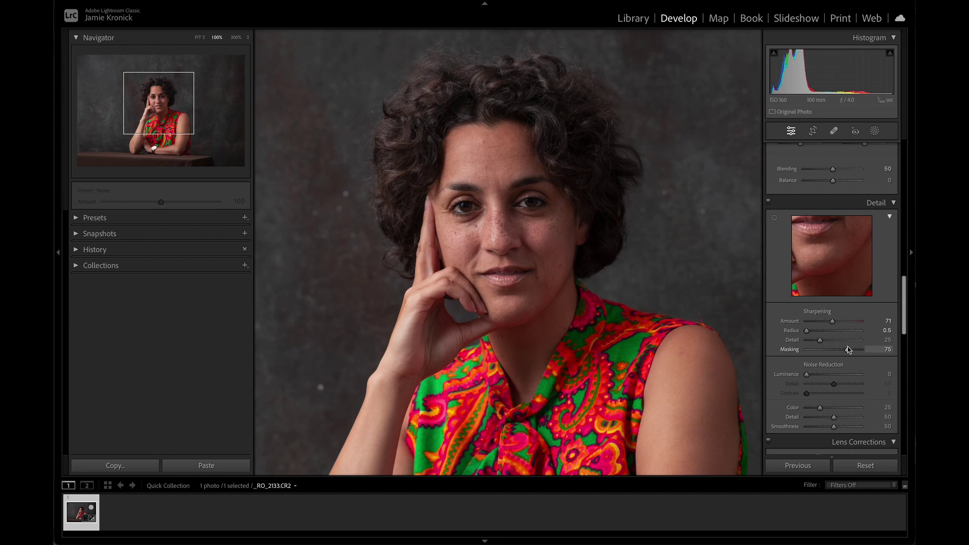
Fit the whole studio portrait in view and compare its before and after versions.
{"action": "left_click", "coordinate": [633, 273]}
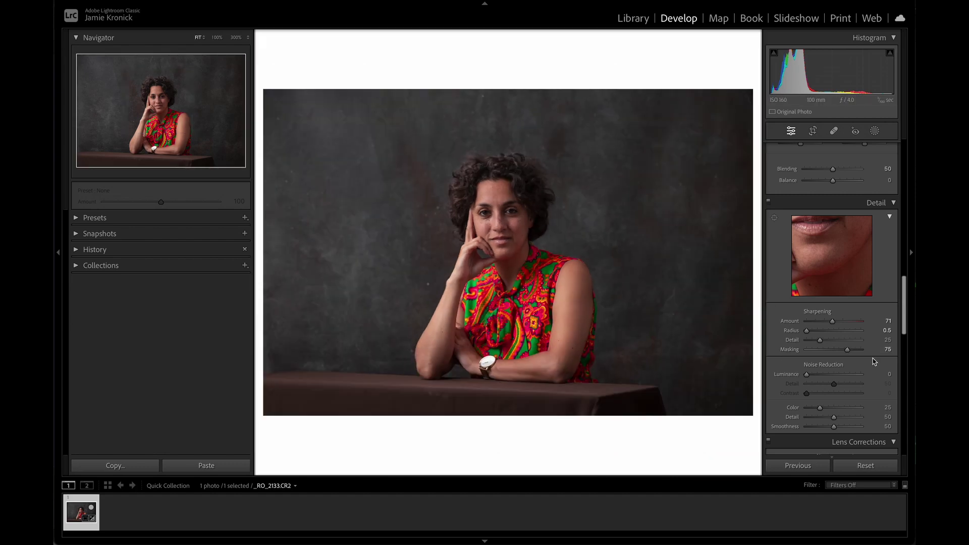
{"action": "key", "text": "backslash"}
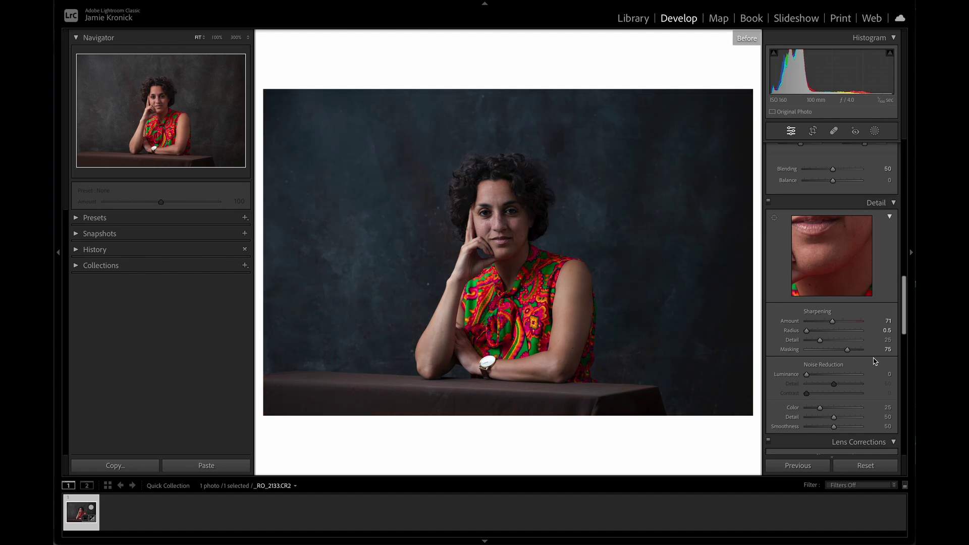
{"action": "key", "text": "backslash"}
{"action": "key", "text": "backslash"}
{"action": "key", "text": "backslash"}
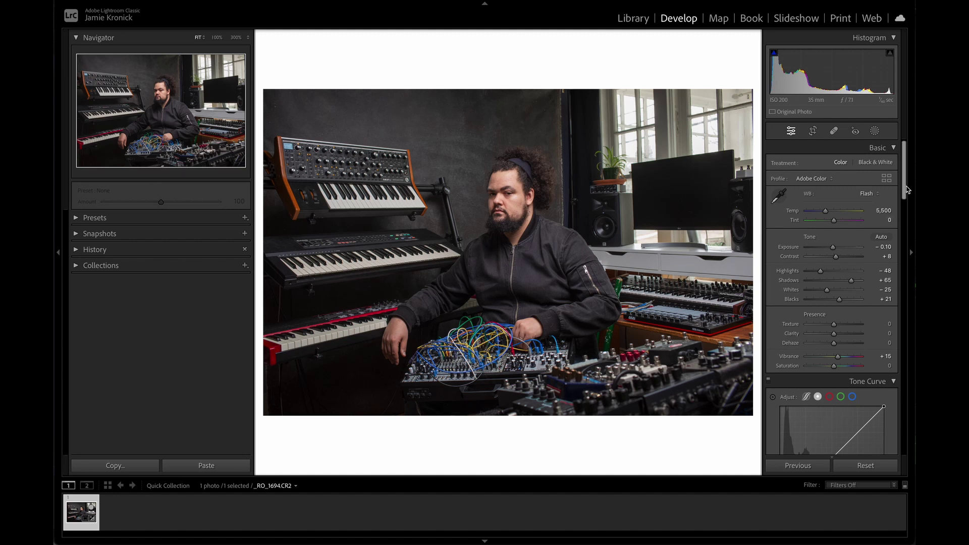
Color grade the synthesizer studio photo with blue shadows at hue 222, saturation 21 and yellow highlights at hue 54, saturation 78.
{"action": "left_click_drag", "start_coordinate": [907, 191], "coordinate": [905, 286]}
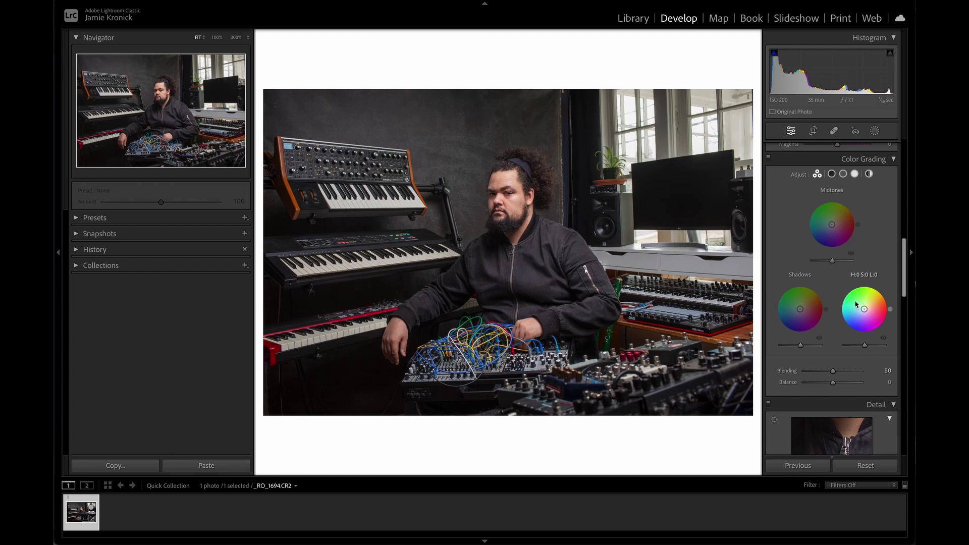
{"action": "mouse_move", "coordinate": [864, 309]}
{"action": "left_mouse_down"}
{"action": "mouse_move", "coordinate": [878, 302]}
{"action": "mouse_move", "coordinate": [853, 306]}
{"action": "mouse_move", "coordinate": [855, 327]}
{"action": "mouse_move", "coordinate": [864, 312]}
{"action": "left_mouse_up"}
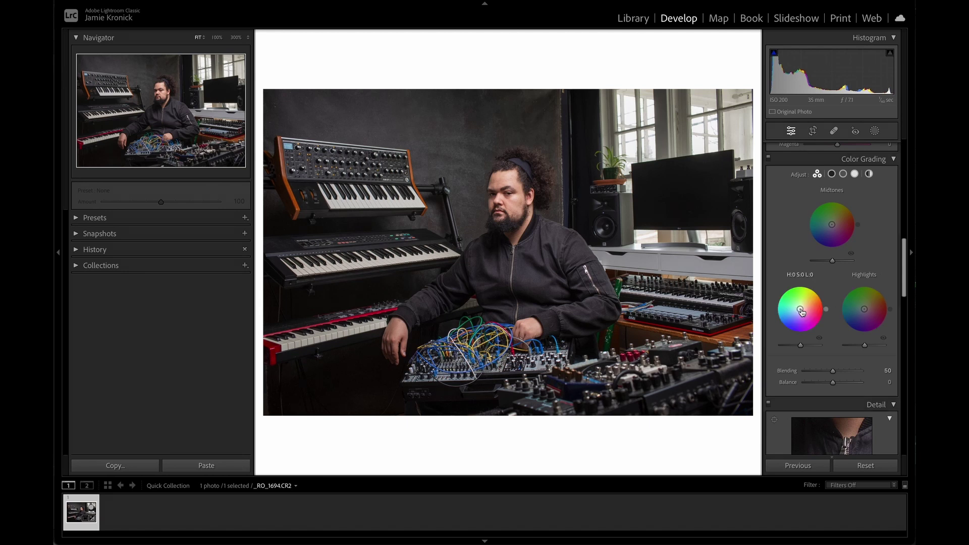
{"action": "left_click_drag", "start_coordinate": [800, 312], "coordinate": [796, 312]}
{"action": "left_click_drag", "start_coordinate": [865, 313], "coordinate": [873, 298]}
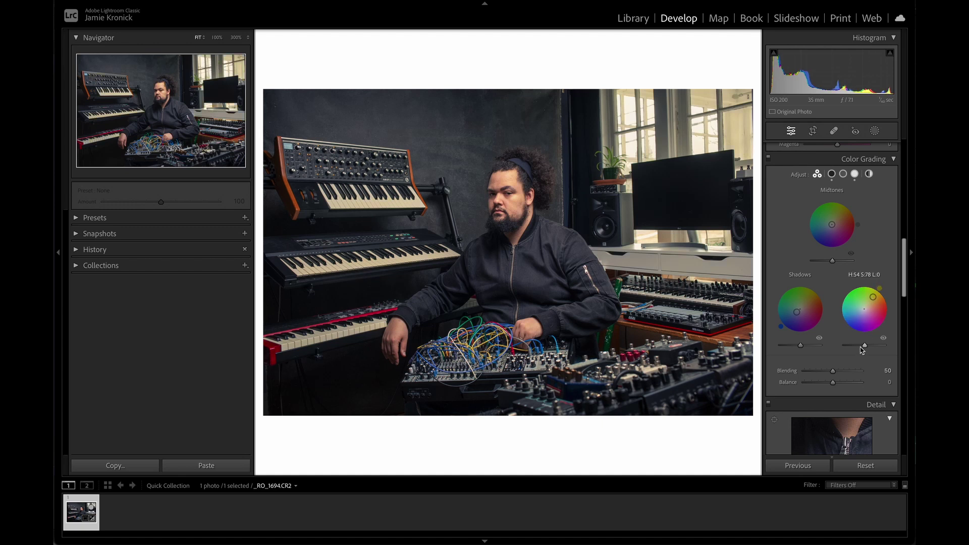
Try the highlight luminance and undo it, then darken the grade with shadow luminance −55 and highlight luminance at its minimum.
{"action": "left_click_drag", "start_coordinate": [865, 348], "coordinate": [834, 348]}
{"action": "key", "text": "ctrl+z"}
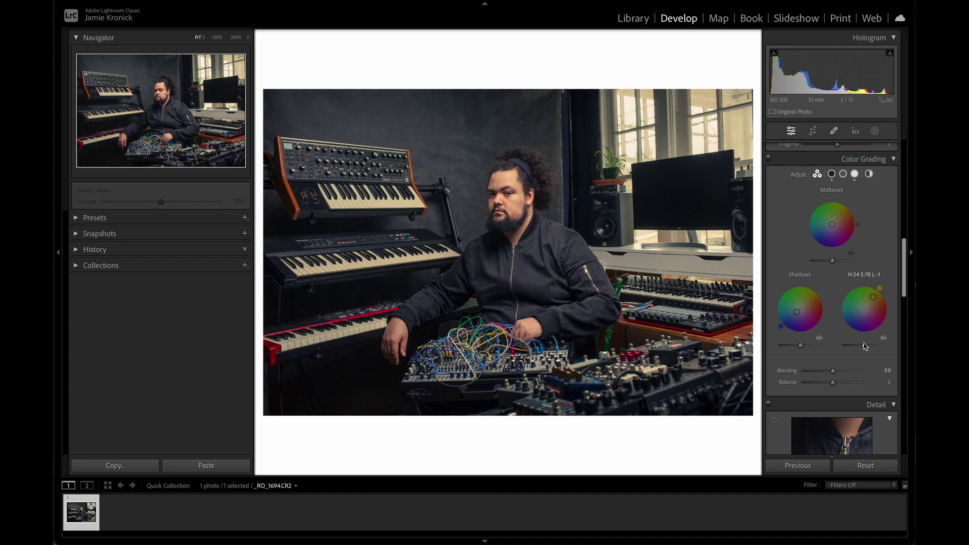
{"action": "key", "text": "ctrl+z"}
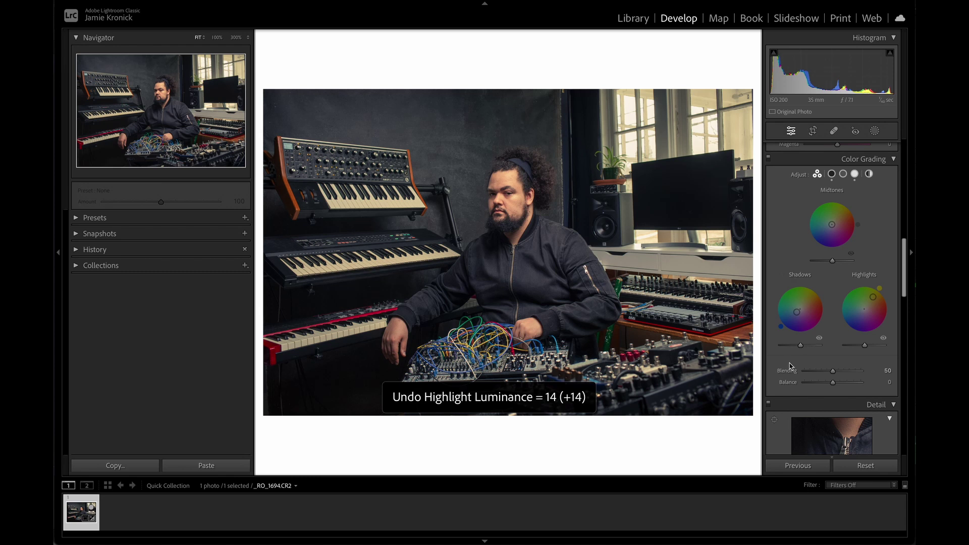
{"action": "left_click_drag", "start_coordinate": [800, 347], "coordinate": [791, 351]}
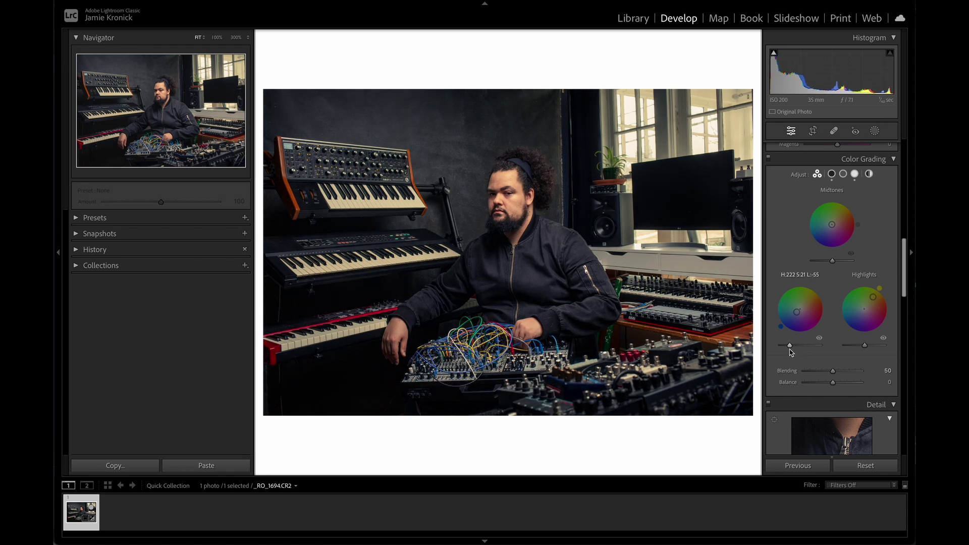
{"action": "left_click_drag", "start_coordinate": [864, 346], "coordinate": [842, 351]}
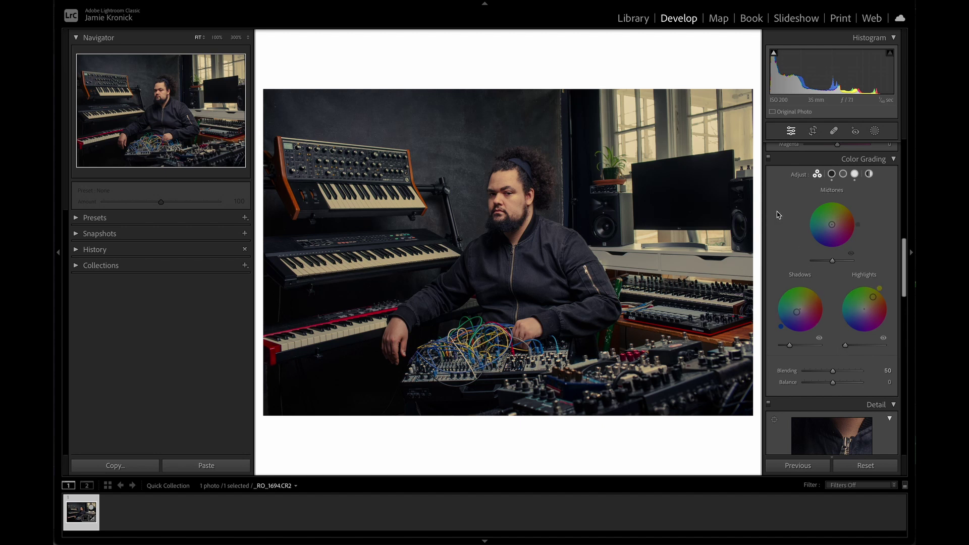
Compare the synthesizer studio photo with its color grading switched off and on.
{"action": "left_click", "coordinate": [769, 160]}
{"action": "left_click", "coordinate": [769, 160]}
{"action": "left_click", "coordinate": [768, 160]}
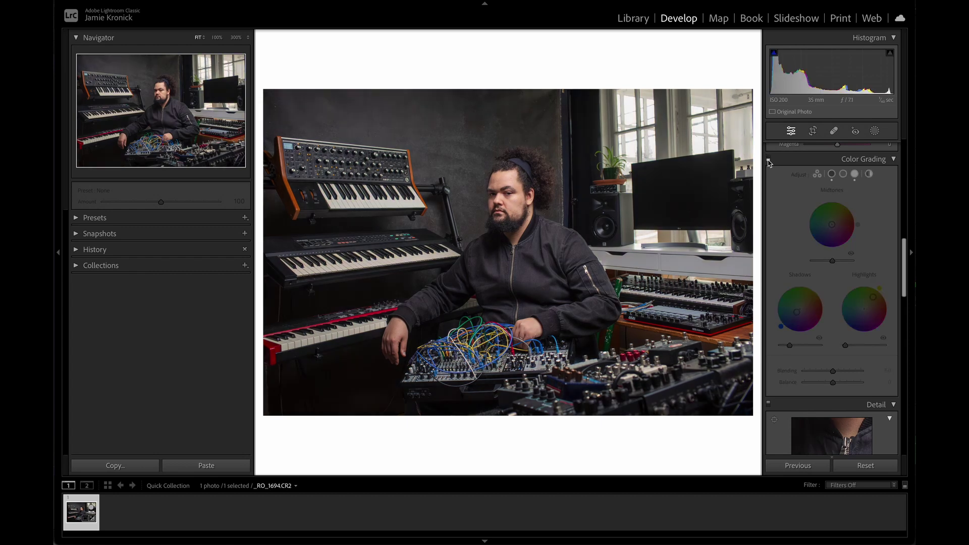
{"action": "left_click", "coordinate": [768, 160]}
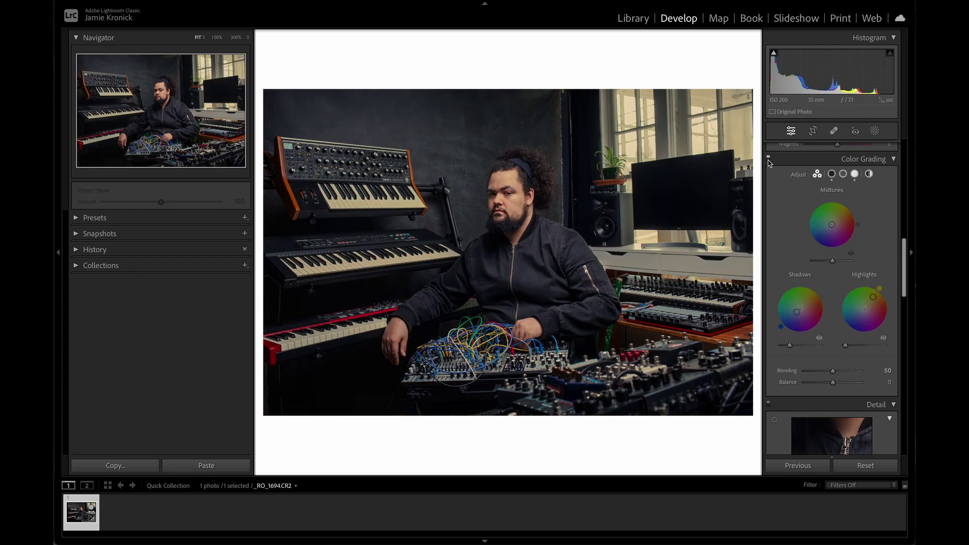
{"action": "left_click", "coordinate": [767, 158]}
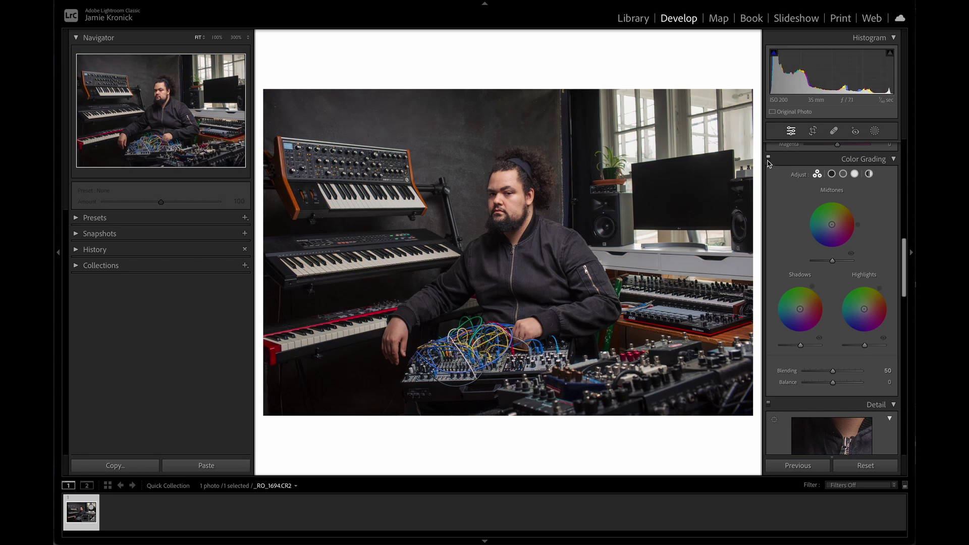
Grade the synthesizer photo with reddish shadows at luminance +94, slightly green midtones, and violet-blue highlights at hue 253, saturation 92, luminance −100.
{"action": "left_click_drag", "start_coordinate": [801, 346], "coordinate": [818, 346]}
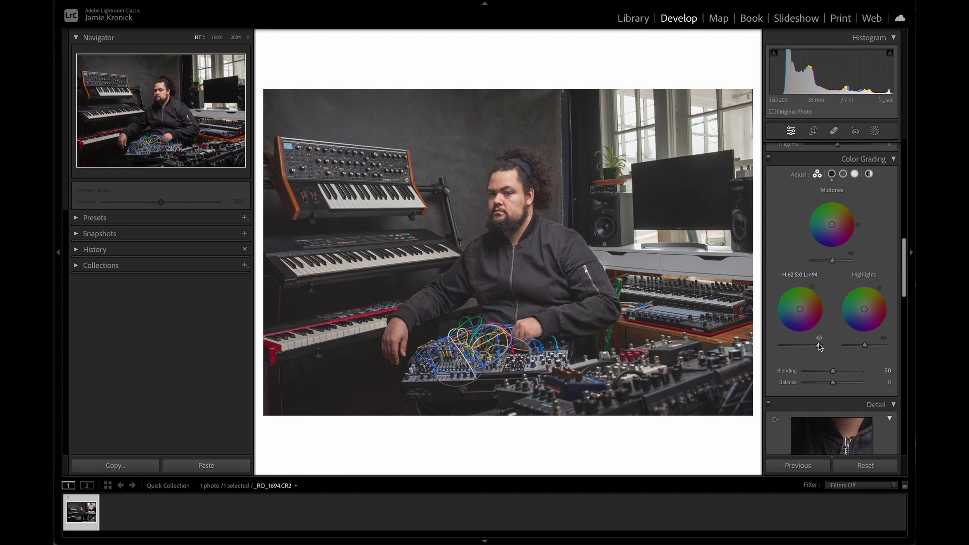
{"action": "left_click_drag", "start_coordinate": [800, 309], "coordinate": [806, 308]}
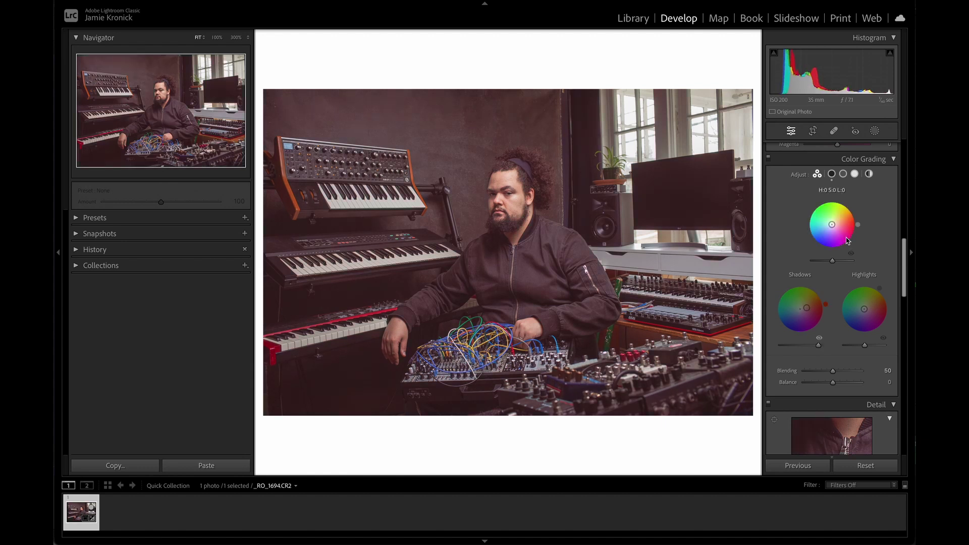
{"action": "left_click_drag", "start_coordinate": [833, 229], "coordinate": [832, 224]}
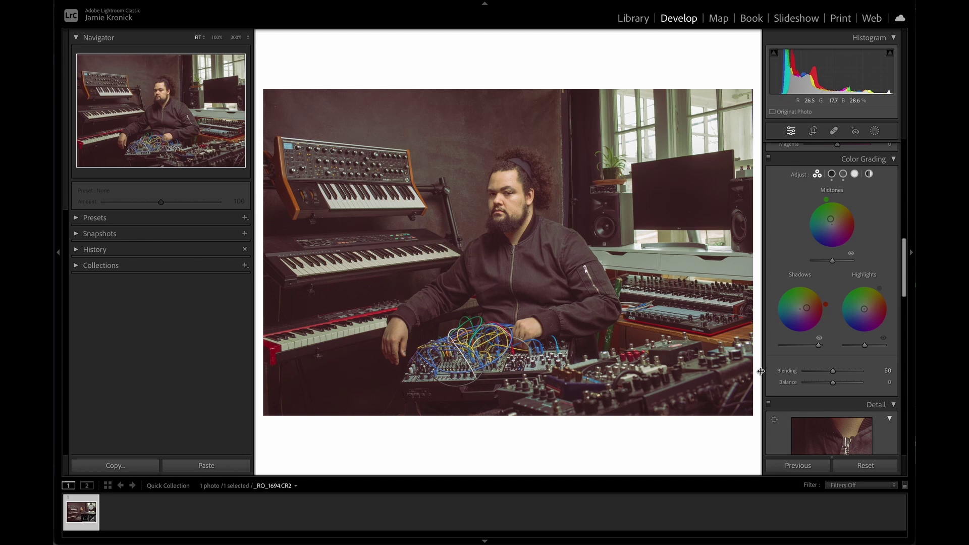
{"action": "left_click_drag", "start_coordinate": [860, 346], "coordinate": [843, 346]}
{"action": "left_click", "coordinate": [859, 325]}
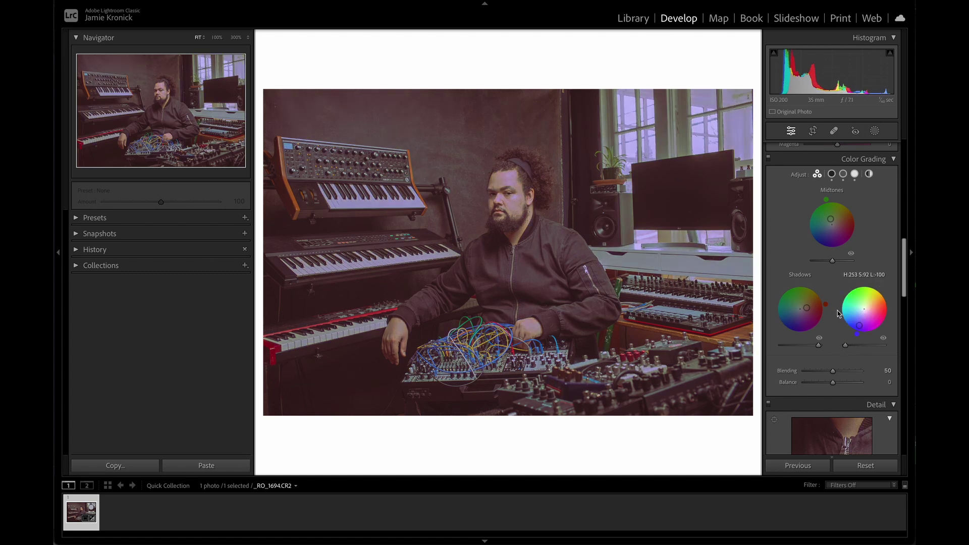
{"action": "left_click", "coordinate": [800, 310]}
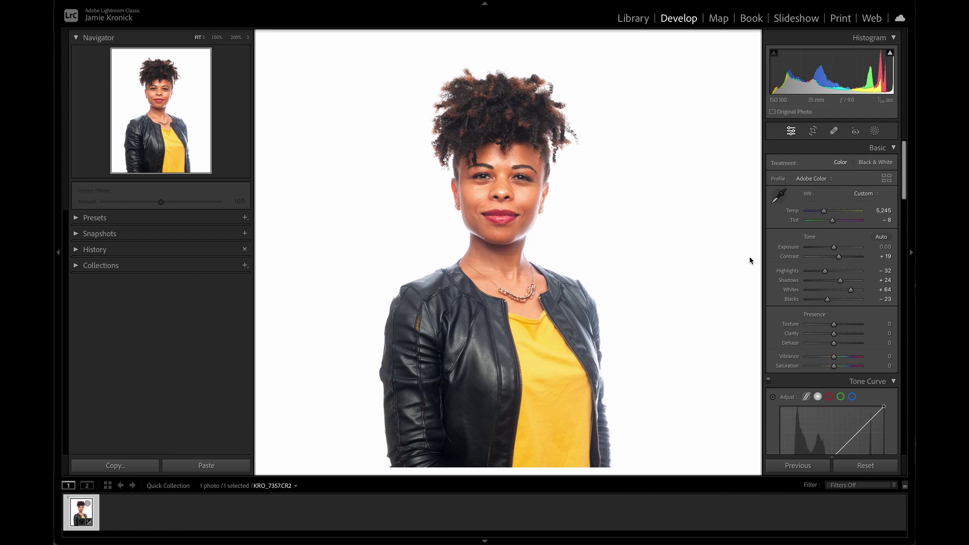
Zoom to 200% on the woman's face and heal a small spot along her jawline with the Heal brush at size 25.
{"action": "left_click", "coordinate": [833, 132]}
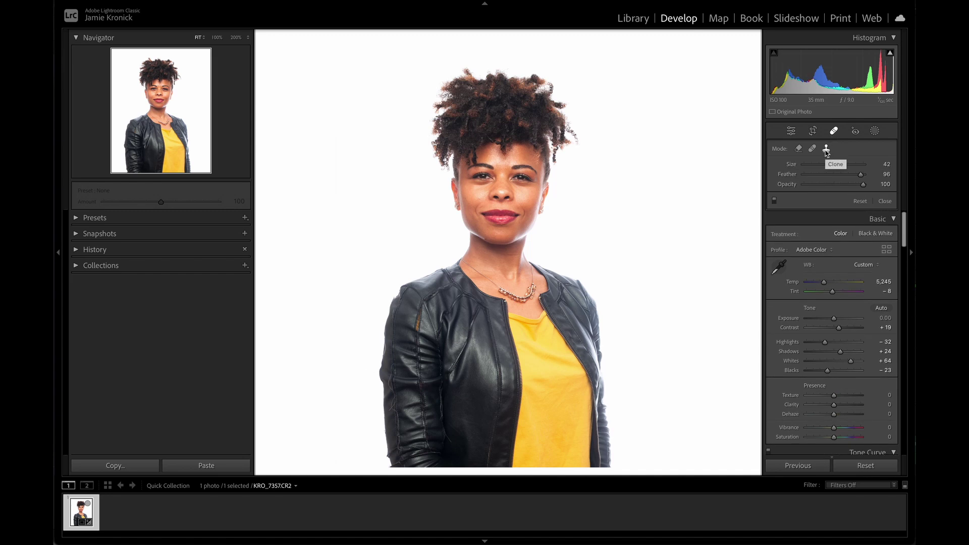
{"action": "left_click", "coordinate": [812, 149]}
{"action": "left_click", "coordinate": [155, 93]}
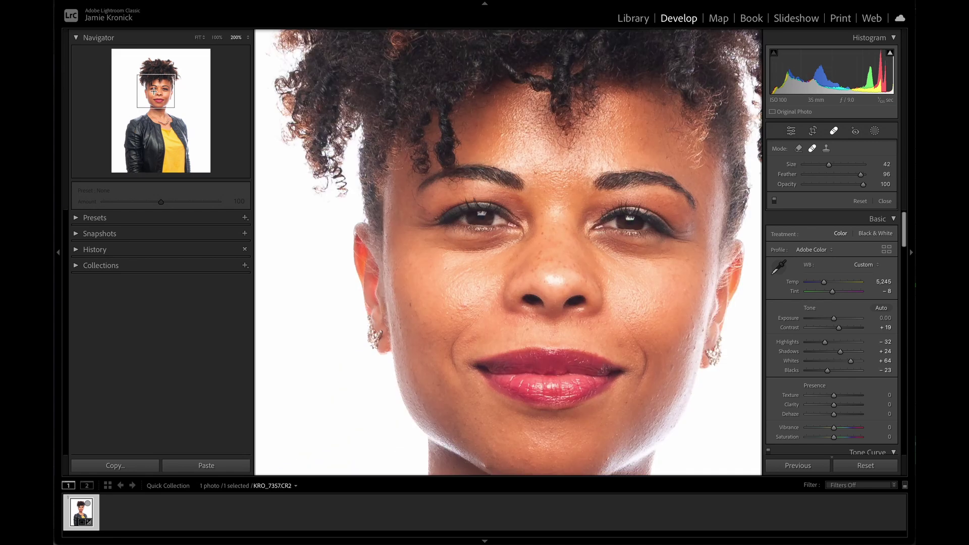
{"action": "scroll", "coordinate": [348, 213], "scroll_direction": "down", "scroll_amount": 2}
{"action": "left_click_drag", "start_coordinate": [154, 92], "coordinate": [157, 95]}
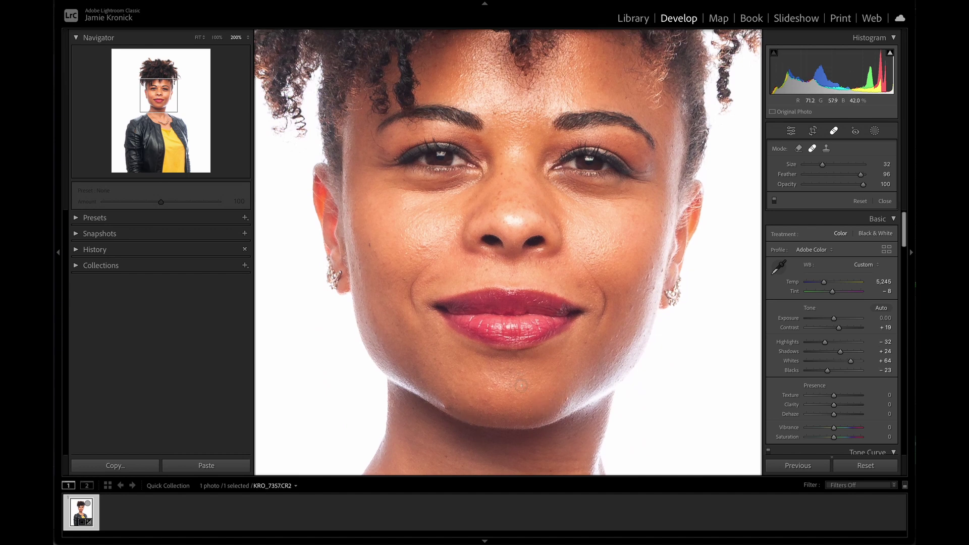
{"action": "left_click", "coordinate": [445, 404]}
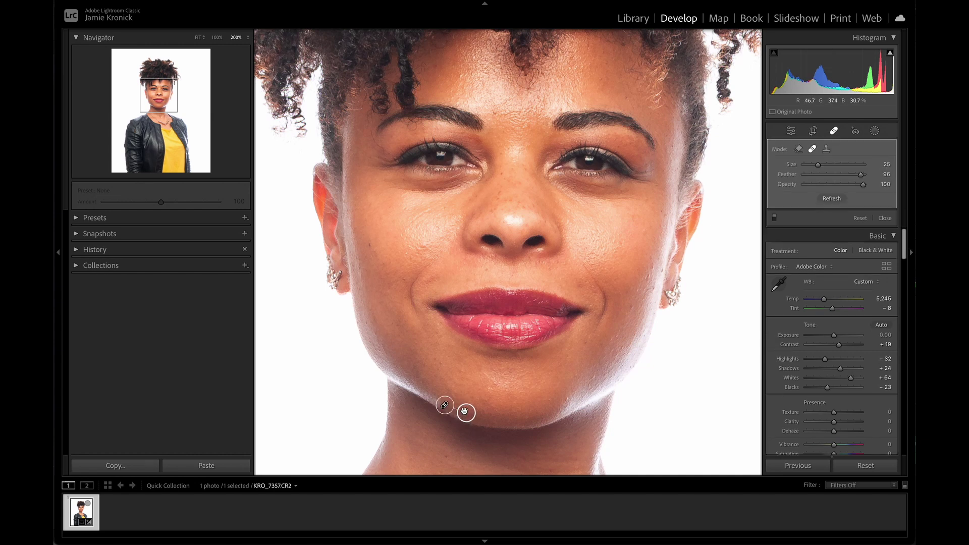
Heal a small spot on each cheek and one between the eyebrows, lowering the brush feather to 85 for the last one.
{"action": "left_click", "coordinate": [404, 279]}
{"action": "left_click", "coordinate": [631, 308]}
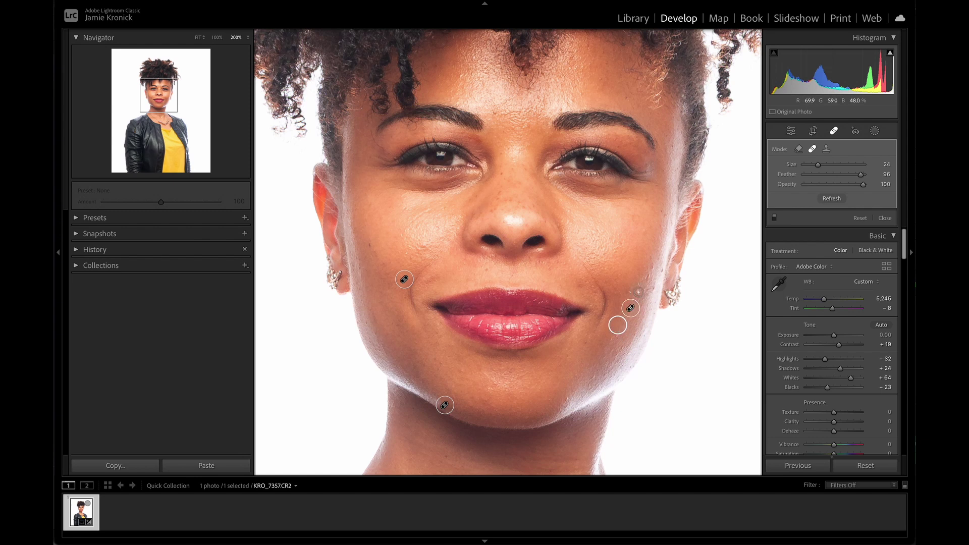
{"action": "scroll", "coordinate": [637, 230], "scroll_direction": "up", "scroll_amount": 3}
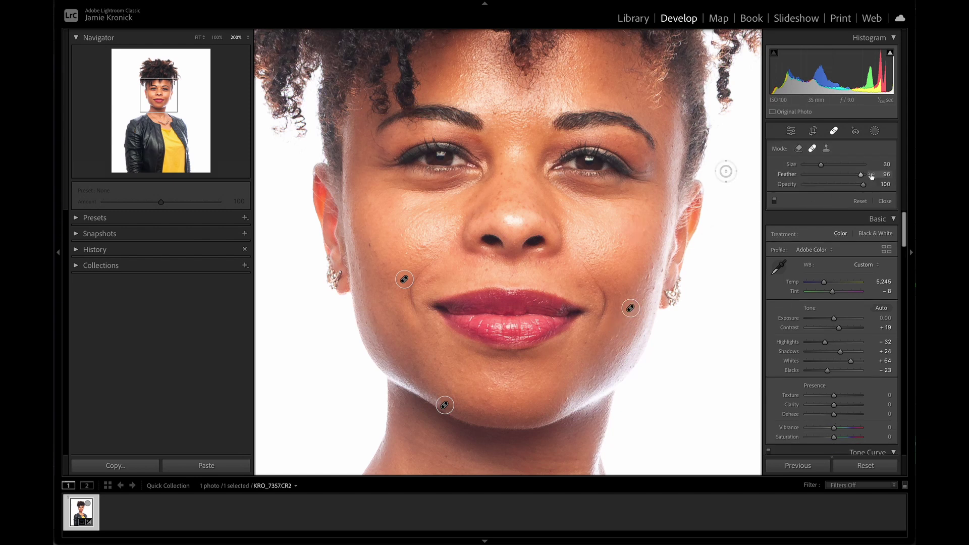
{"action": "mouse_move", "coordinate": [861, 177]}
{"action": "left_mouse_down"}
{"action": "mouse_move", "coordinate": [830, 179]}
{"action": "mouse_move", "coordinate": [855, 179]}
{"action": "left_mouse_up"}
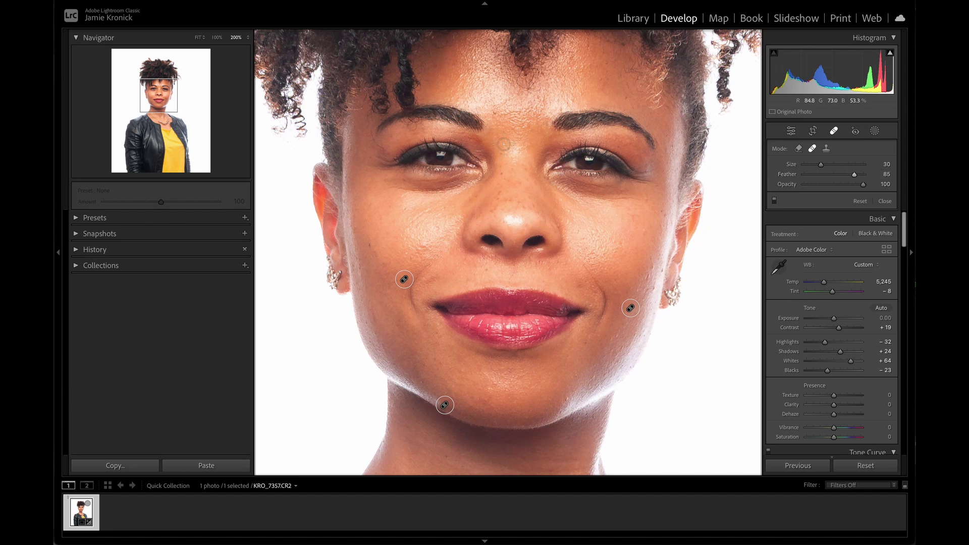
{"action": "left_click", "coordinate": [495, 114]}
{"action": "left_click_drag", "start_coordinate": [547, 145], "coordinate": [522, 112]}
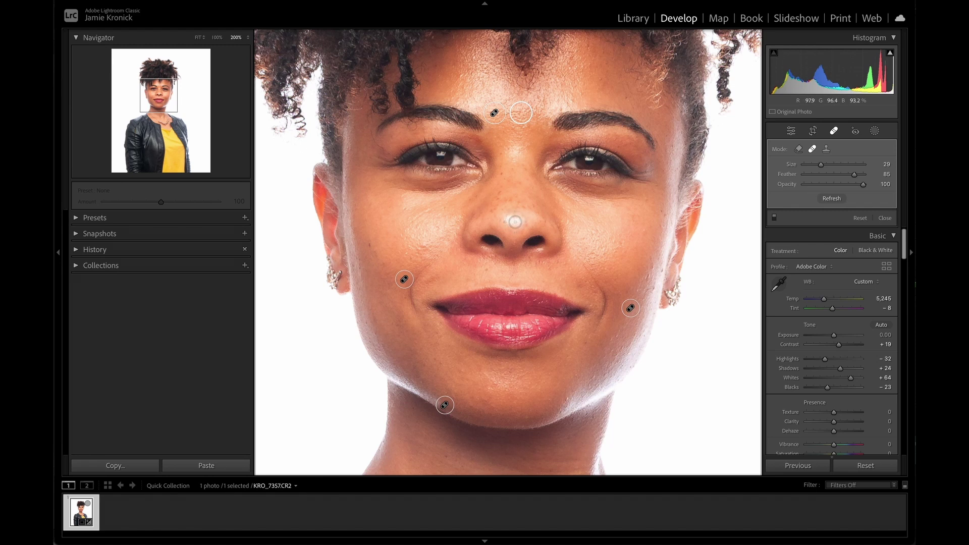
Heal the shine on the tip of the nose using a cheek area as the source, and shrink the heal spot to size 40.
{"action": "scroll", "coordinate": [515, 222], "scroll_direction": "up", "scroll_amount": 10}
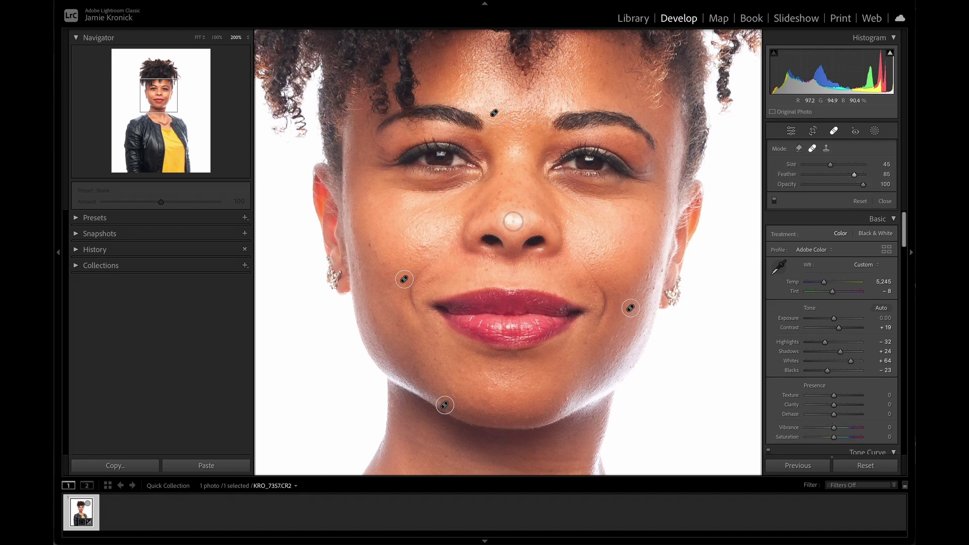
{"action": "scroll", "coordinate": [513, 221], "scroll_direction": "up", "scroll_amount": 3}
{"action": "scroll", "coordinate": [513, 220], "scroll_direction": "up", "scroll_amount": 2}
{"action": "left_click", "coordinate": [513, 218]}
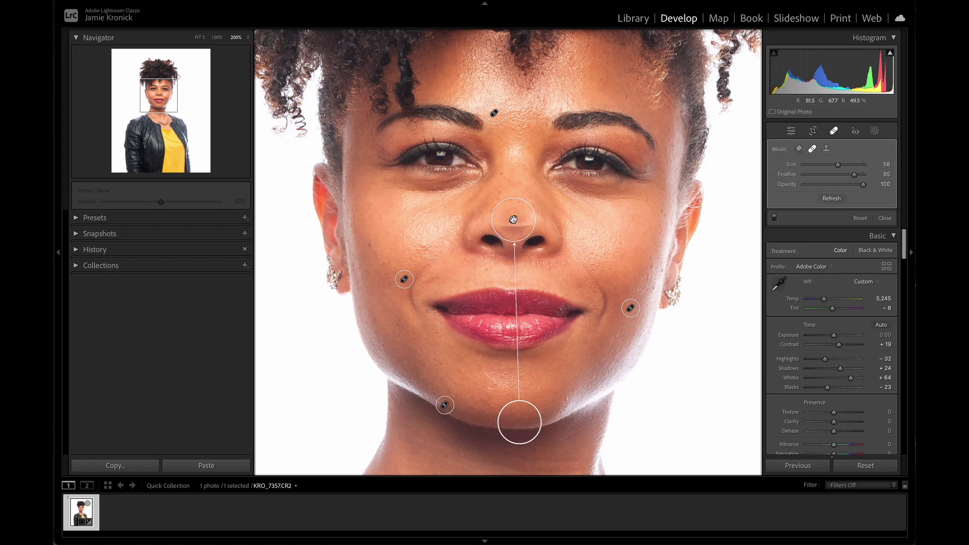
{"action": "mouse_move", "coordinate": [521, 422]}
{"action": "left_mouse_down"}
{"action": "mouse_move", "coordinate": [407, 238]}
{"action": "mouse_move", "coordinate": [386, 229]}
{"action": "left_mouse_up"}
{"action": "scroll", "coordinate": [386, 228], "scroll_direction": "down", "scroll_amount": 3}
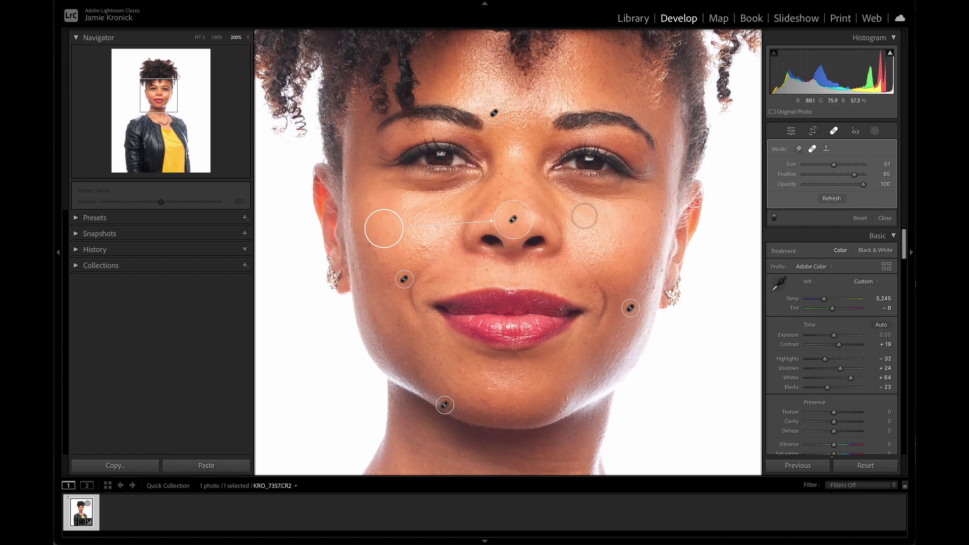
{"action": "left_click_drag", "start_coordinate": [531, 221], "coordinate": [526, 220]}
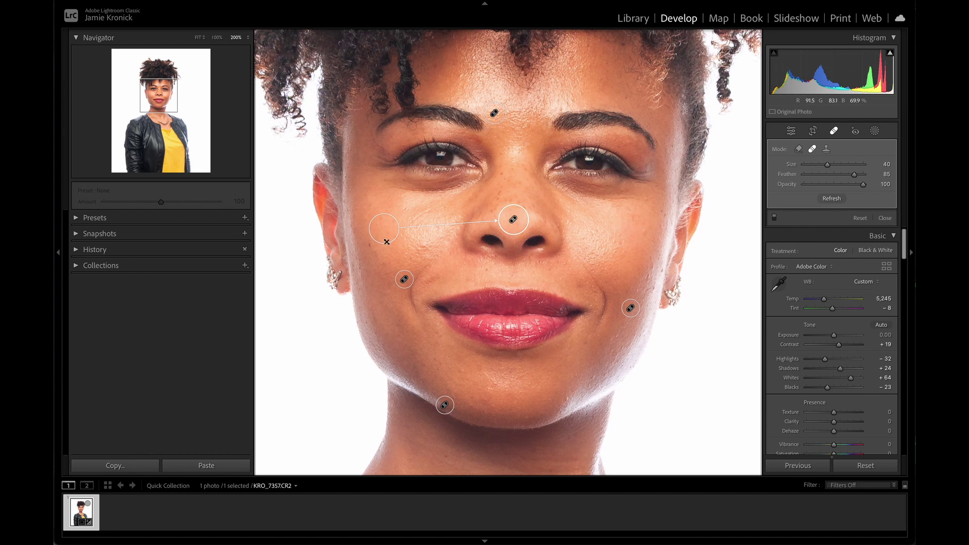
Close the healing tool and inspect the retouched face in the full view and at 200%.
{"action": "key", "text": "q"}
{"action": "left_click", "coordinate": [569, 271]}
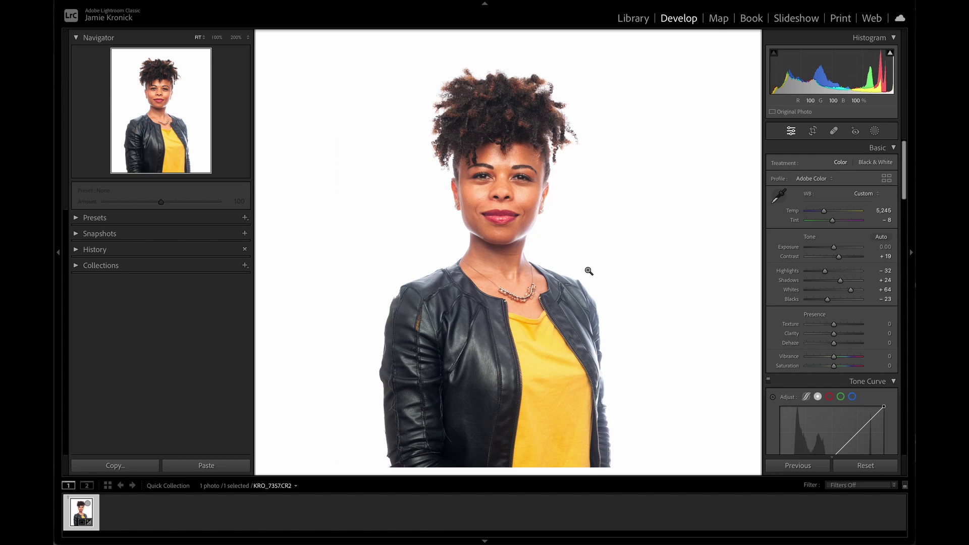
{"action": "left_click", "coordinate": [498, 192]}
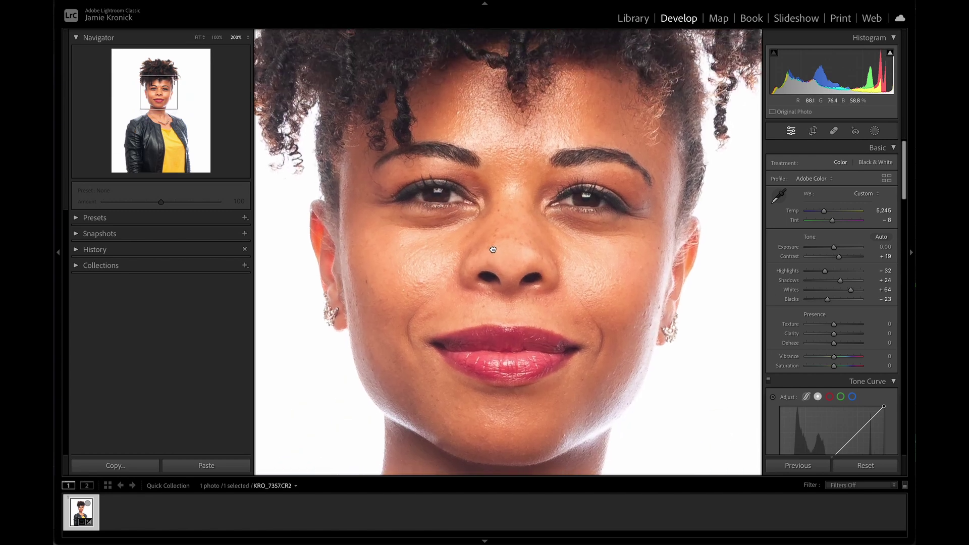
{"action": "left_click_drag", "start_coordinate": [493, 249], "coordinate": [490, 261]}
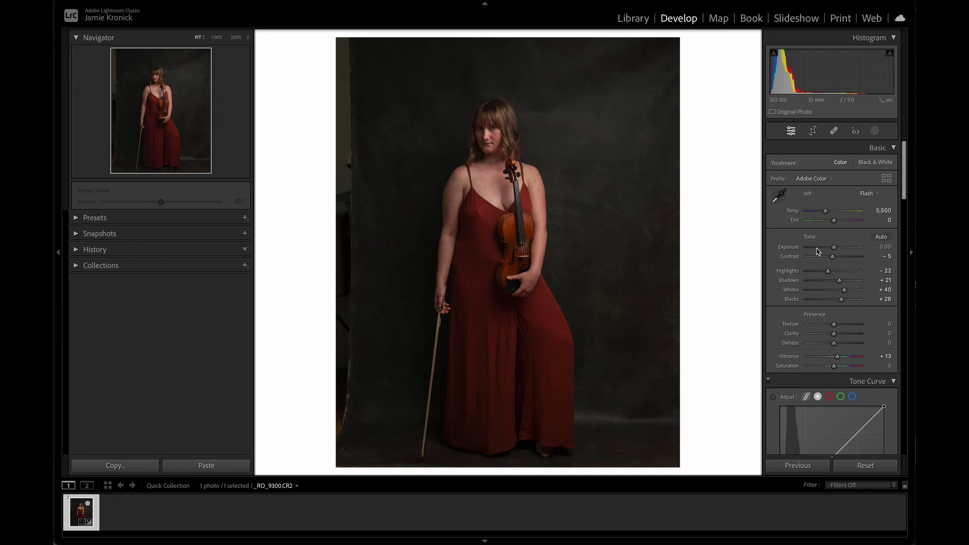
Try a higher overall exposure on the violinist portrait and undo it.
{"action": "mouse_move", "coordinate": [833, 248]}
{"action": "left_mouse_down"}
{"action": "mouse_move", "coordinate": [848, 247]}
{"action": "mouse_move", "coordinate": [816, 256]}
{"action": "mouse_move", "coordinate": [845, 259]}
{"action": "left_mouse_up"}
{"action": "key", "text": "ctrl+z"}
Create a brush mask with size 9 and feather 83 over the violinist's chest and the arm and hand holding the violin.
{"action": "left_click", "coordinate": [874, 130]}
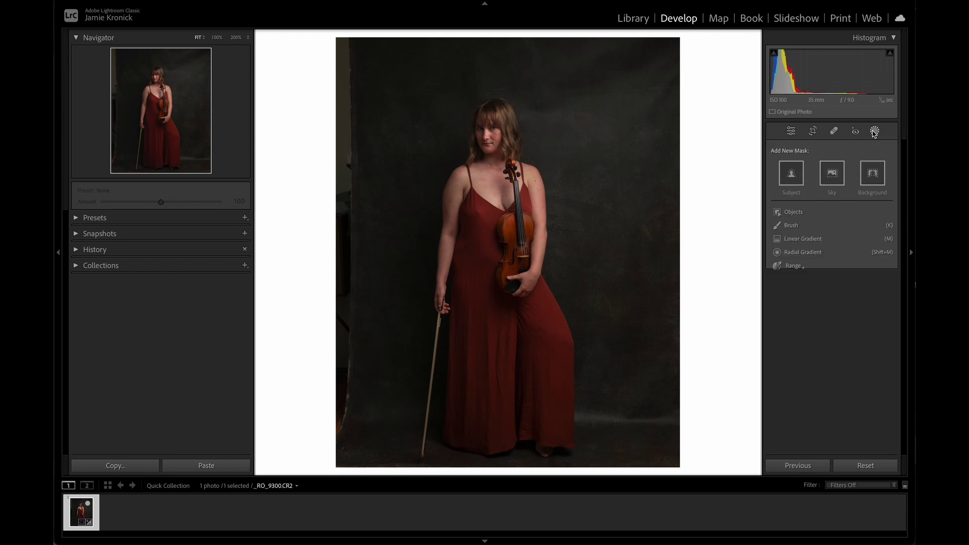
{"action": "left_click", "coordinate": [790, 225]}
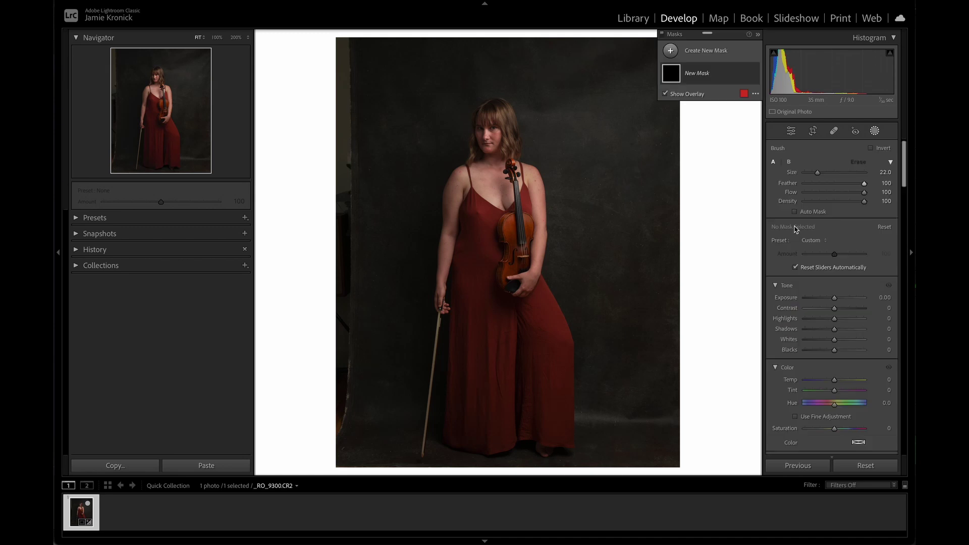
{"action": "mouse_move", "coordinate": [863, 185]}
{"action": "left_mouse_down"}
{"action": "mouse_move", "coordinate": [836, 186]}
{"action": "mouse_move", "coordinate": [855, 186]}
{"action": "left_mouse_up"}
{"action": "scroll", "coordinate": [501, 179], "scroll_direction": "down", "scroll_amount": 8}
{"action": "scroll", "coordinate": [501, 179], "scroll_direction": "down", "scroll_amount": 2}
{"action": "scroll", "coordinate": [496, 186], "scroll_direction": "down", "scroll_amount": 1}
{"action": "mouse_move", "coordinate": [499, 188]}
{"action": "left_mouse_down"}
{"action": "mouse_move", "coordinate": [527, 178]}
{"action": "mouse_move", "coordinate": [527, 278]}
{"action": "left_mouse_up"}
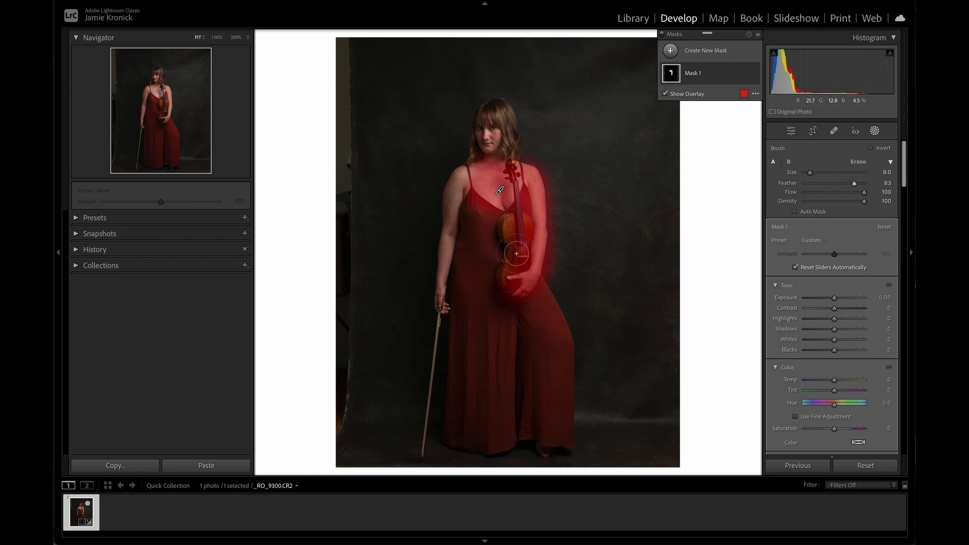
Erase the violin from the skin mask with a small eraser at size 5.
{"action": "mouse_move", "coordinate": [511, 212]}
{"action": "left_mouse_down"}
{"action": "mouse_move", "coordinate": [521, 193]}
{"action": "mouse_move", "coordinate": [505, 300]}
{"action": "mouse_move", "coordinate": [529, 304]}
{"action": "mouse_move", "coordinate": [555, 257]}
{"action": "mouse_move", "coordinate": [560, 215]}
{"action": "mouse_move", "coordinate": [552, 177]}
{"action": "mouse_move", "coordinate": [529, 153]}
{"action": "mouse_move", "coordinate": [508, 150]}
{"action": "mouse_move", "coordinate": [501, 161]}
{"action": "mouse_move", "coordinate": [509, 161]}
{"action": "mouse_move", "coordinate": [508, 131]}
{"action": "mouse_move", "coordinate": [513, 198]}
{"action": "left_mouse_up"}
{"action": "key", "text": "bracketleft"}
{"action": "key", "text": "bracketleft"}
{"action": "key", "text": "bracketleft"}
{"action": "key", "text": "bracketleft"}
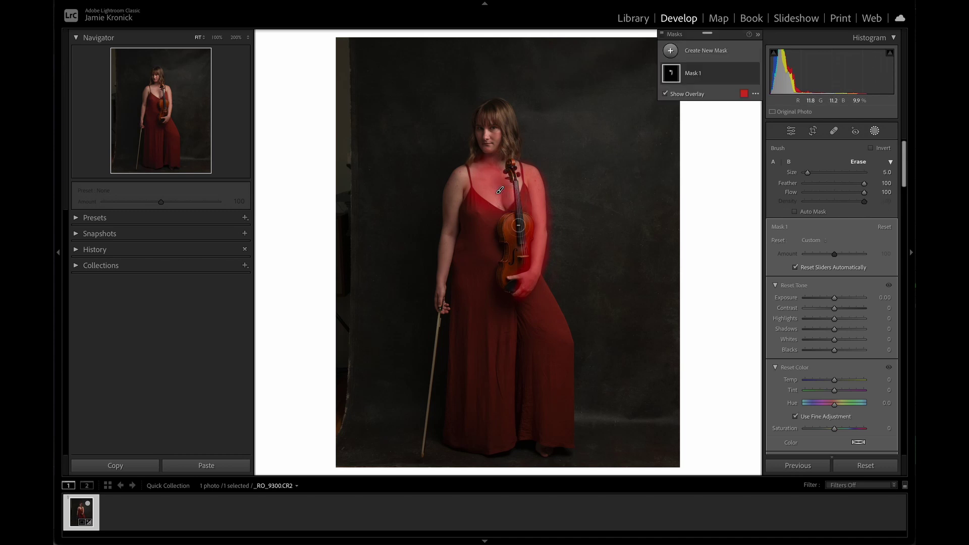
Hide the mask overlay and lower the skin mask's highlights to −35.
{"action": "left_click", "coordinate": [665, 93]}
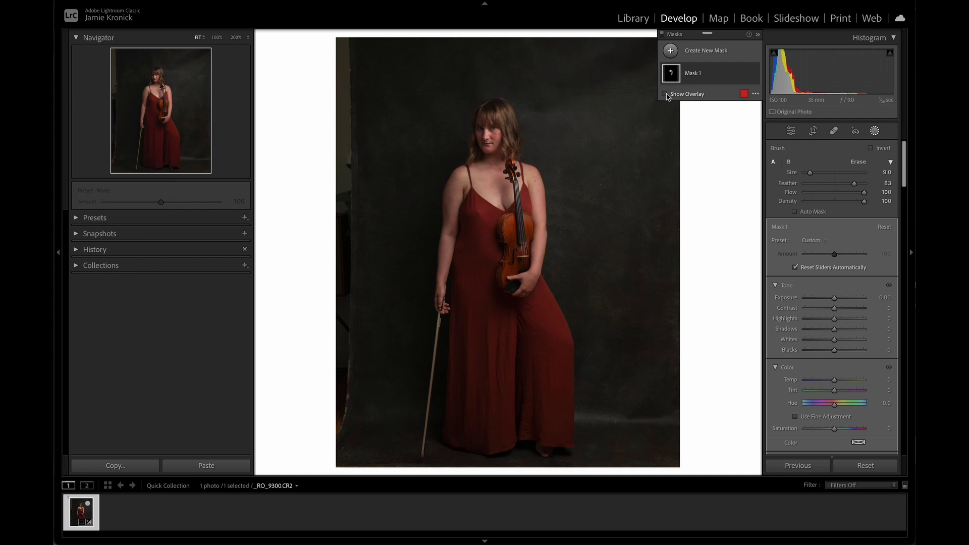
{"action": "key", "text": "shift+w"}
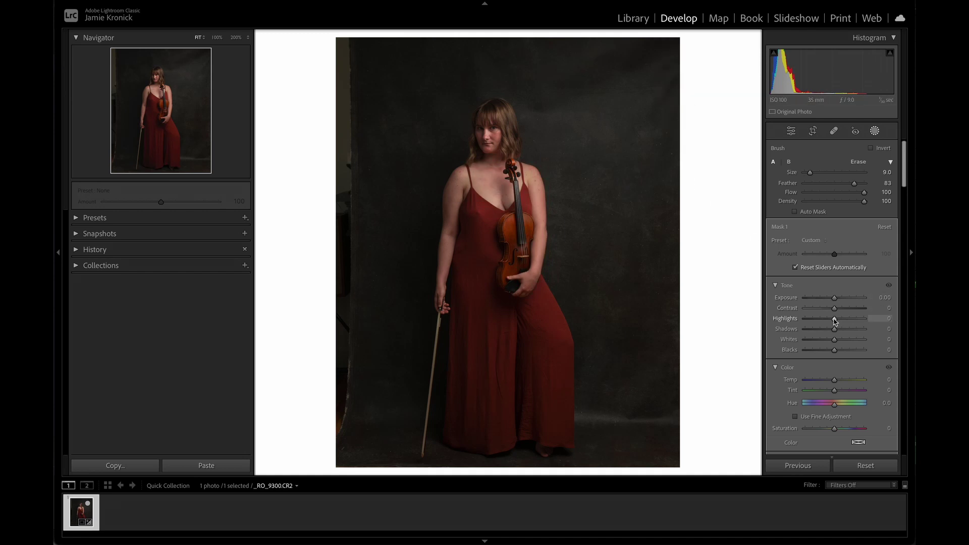
{"action": "left_click_drag", "start_coordinate": [834, 320], "coordinate": [827, 321]}
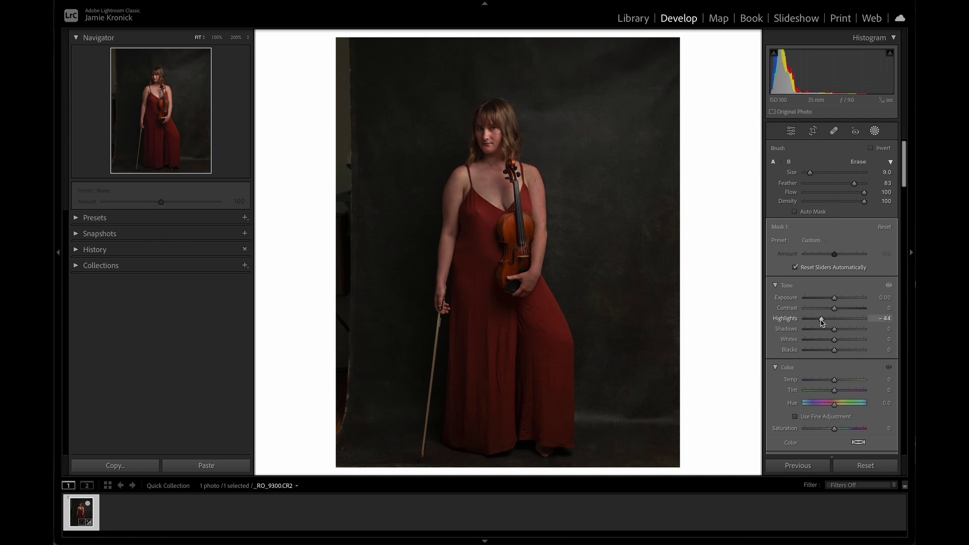
{"action": "left_click_drag", "start_coordinate": [822, 322], "coordinate": [823, 322]}
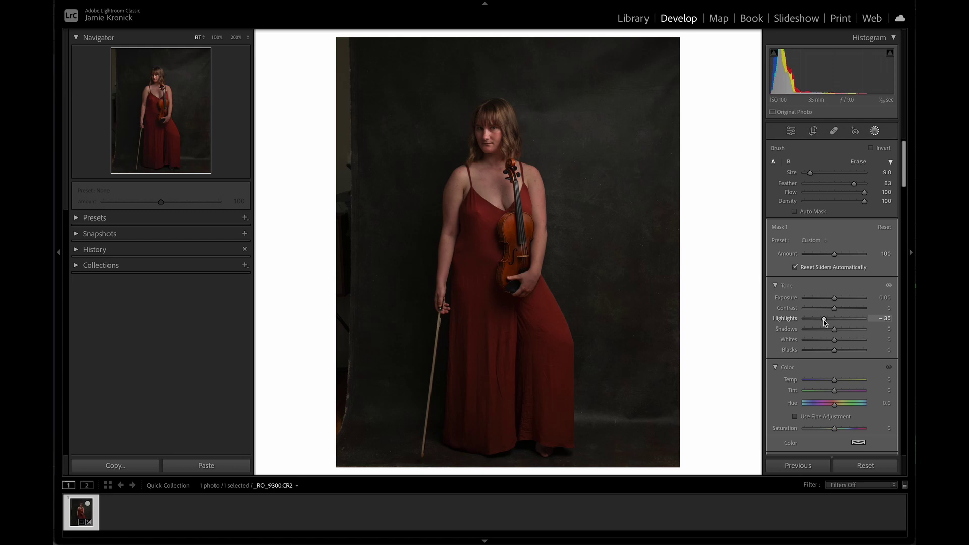
{"action": "key", "text": "shift+w"}
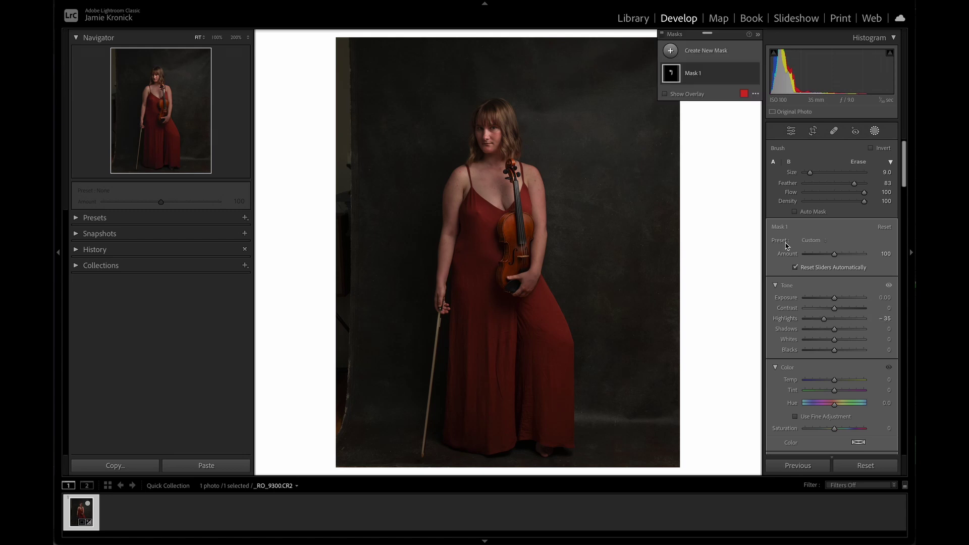
Create a second brush mask and paint it over the whole backdrop around the violinist, enlarging the brush to size 26.
{"action": "left_click", "coordinate": [671, 50]}
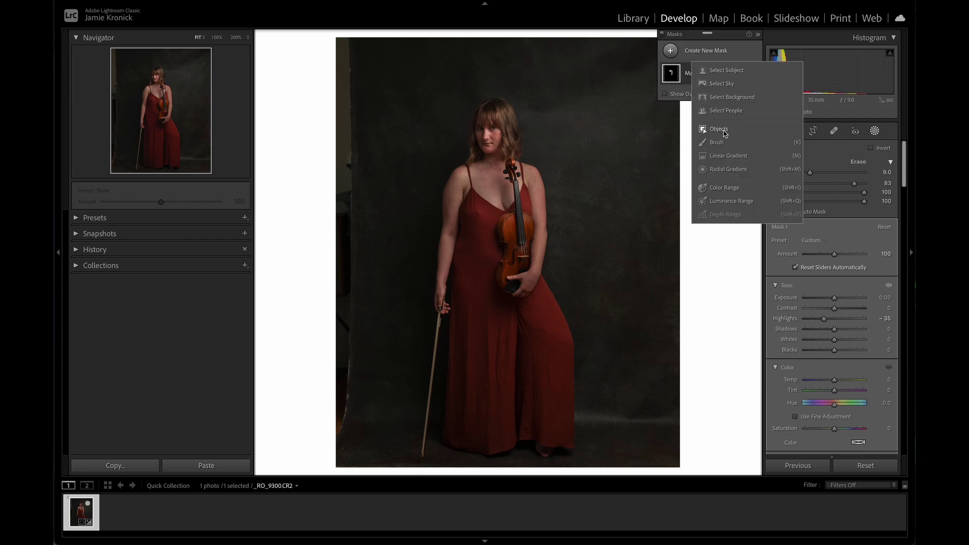
{"action": "left_click", "coordinate": [709, 142]}
{"action": "scroll", "coordinate": [614, 198], "scroll_direction": "up", "scroll_amount": 8}
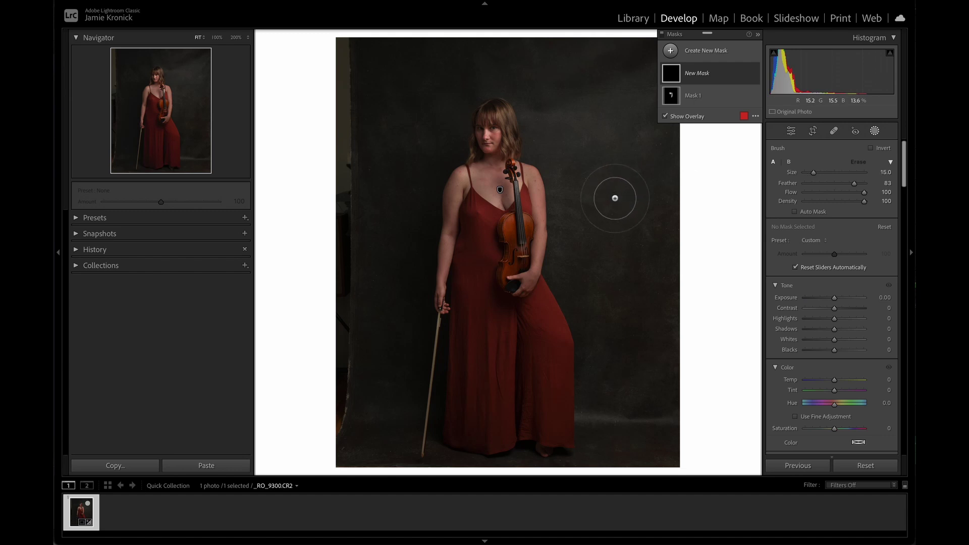
{"action": "mouse_move", "coordinate": [615, 198]}
{"action": "left_mouse_down"}
{"action": "mouse_move", "coordinate": [622, 119]}
{"action": "mouse_move", "coordinate": [658, 67]}
{"action": "mouse_move", "coordinate": [610, 46]}
{"action": "mouse_move", "coordinate": [567, 80]}
{"action": "mouse_move", "coordinate": [554, 108]}
{"action": "mouse_move", "coordinate": [529, 64]}
{"action": "mouse_move", "coordinate": [394, 49]}
{"action": "mouse_move", "coordinate": [396, 123]}
{"action": "mouse_move", "coordinate": [420, 115]}
{"action": "mouse_move", "coordinate": [404, 166]}
{"action": "mouse_move", "coordinate": [368, 496]}
{"action": "mouse_move", "coordinate": [568, 473]}
{"action": "mouse_move", "coordinate": [665, 483]}
{"action": "mouse_move", "coordinate": [658, 342]}
{"action": "mouse_move", "coordinate": [635, 326]}
{"action": "mouse_move", "coordinate": [624, 350]}
{"action": "left_mouse_up"}
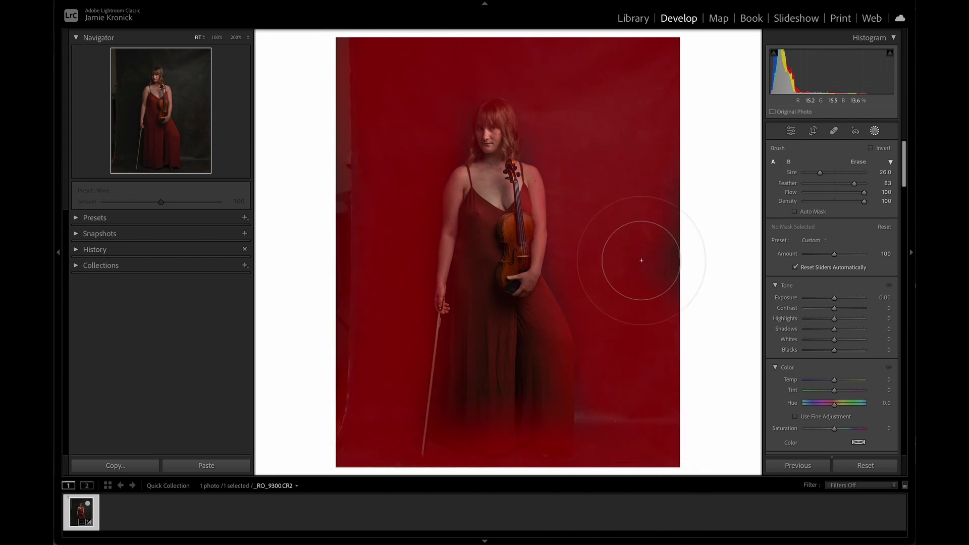
{"action": "left_click", "coordinate": [670, 433]}
Erase the backdrop mask's spill from the violinist's dress, adjusting the eraser size.
{"action": "mouse_move", "coordinate": [461, 368]}
{"action": "left_mouse_down"}
{"action": "mouse_move", "coordinate": [447, 439]}
{"action": "mouse_move", "coordinate": [490, 437]}
{"action": "mouse_move", "coordinate": [469, 417]}
{"action": "mouse_move", "coordinate": [481, 427]}
{"action": "mouse_move", "coordinate": [469, 428]}
{"action": "mouse_move", "coordinate": [482, 431]}
{"action": "mouse_move", "coordinate": [531, 426]}
{"action": "mouse_move", "coordinate": [554, 370]}
{"action": "mouse_move", "coordinate": [515, 245]}
{"action": "mouse_move", "coordinate": [519, 212]}
{"action": "mouse_move", "coordinate": [494, 120]}
{"action": "mouse_move", "coordinate": [482, 211]}
{"action": "mouse_move", "coordinate": [469, 215]}
{"action": "mouse_move", "coordinate": [456, 390]}
{"action": "mouse_move", "coordinate": [458, 404]}
{"action": "mouse_move", "coordinate": [486, 420]}
{"action": "mouse_move", "coordinate": [543, 431]}
{"action": "mouse_move", "coordinate": [498, 429]}
{"action": "left_mouse_up"}
{"action": "key", "text": "bracketright"}
{"action": "key", "text": "bracketright"}
{"action": "key", "text": "bracketright"}
{"action": "key", "text": "bracketright"}
{"action": "key", "text": "bracketright"}
{"action": "key", "text": "bracketright"}
{"action": "key", "text": "bracketright"}
{"action": "key", "text": "bracketright"}
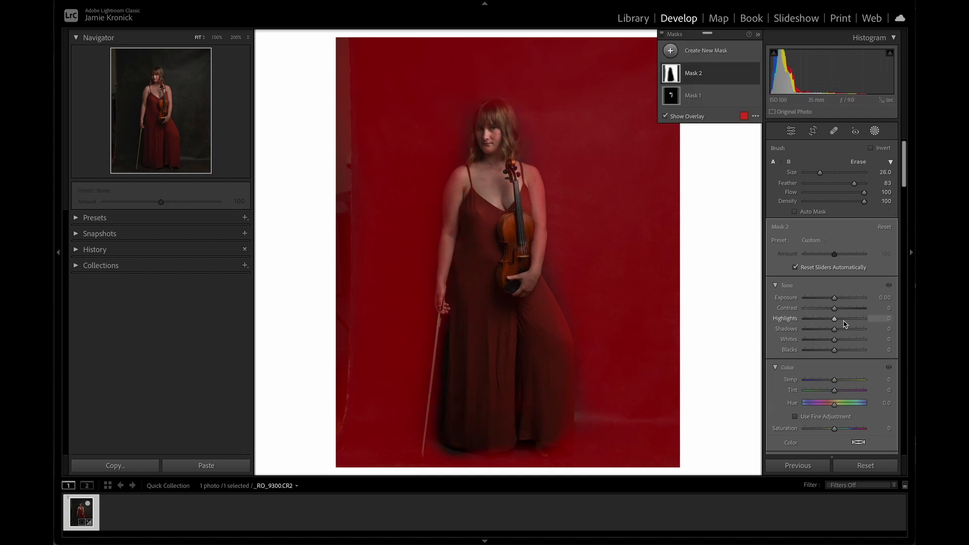
Bring out the backdrop by setting its mask to texture 100, contrast 68 and shadows 35.
{"action": "left_click_drag", "start_coordinate": [834, 329], "coordinate": [853, 331]}
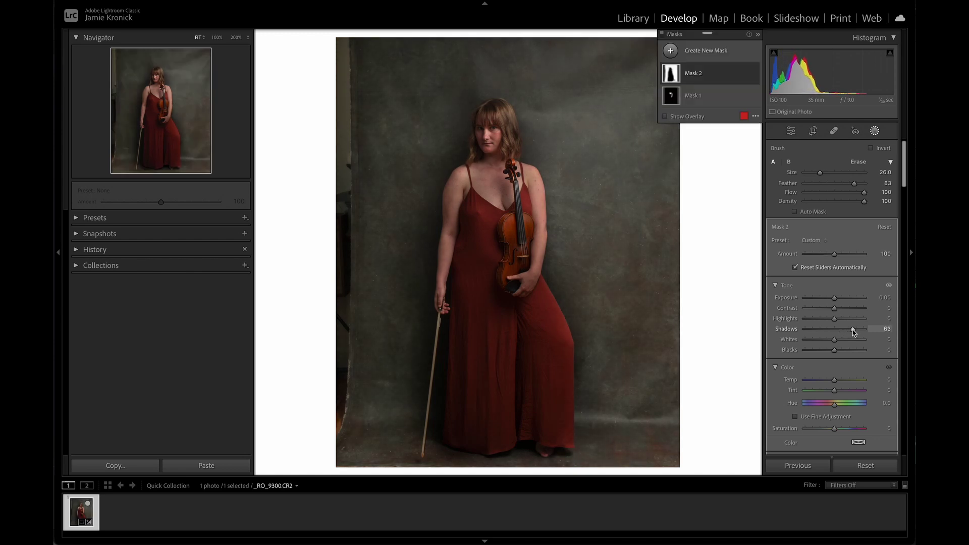
{"action": "scroll", "coordinate": [853, 332], "scroll_direction": "down", "scroll_amount": 3}
{"action": "left_click_drag", "start_coordinate": [834, 396], "coordinate": [873, 396]}
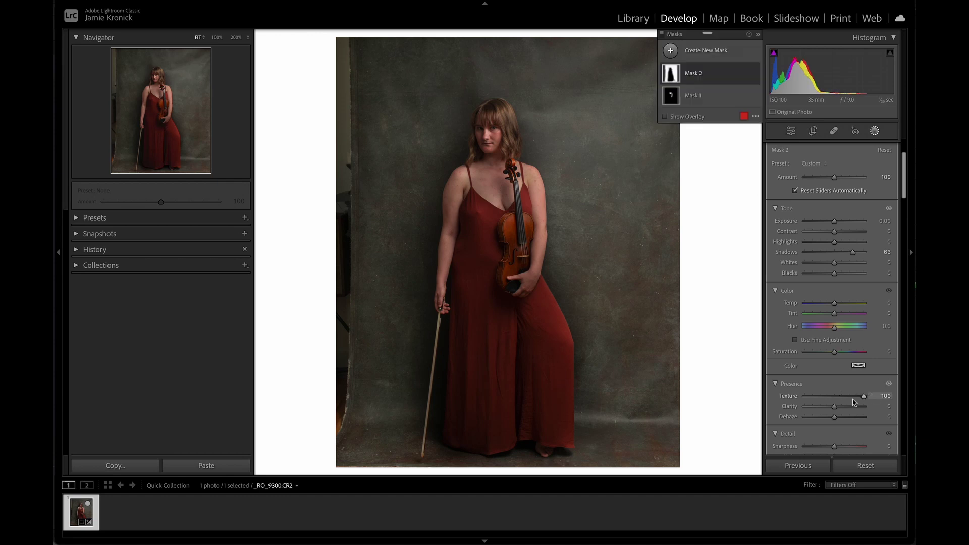
{"action": "scroll", "coordinate": [853, 398], "scroll_direction": "up", "scroll_amount": 3}
{"action": "left_click_drag", "start_coordinate": [834, 312], "coordinate": [871, 312]}
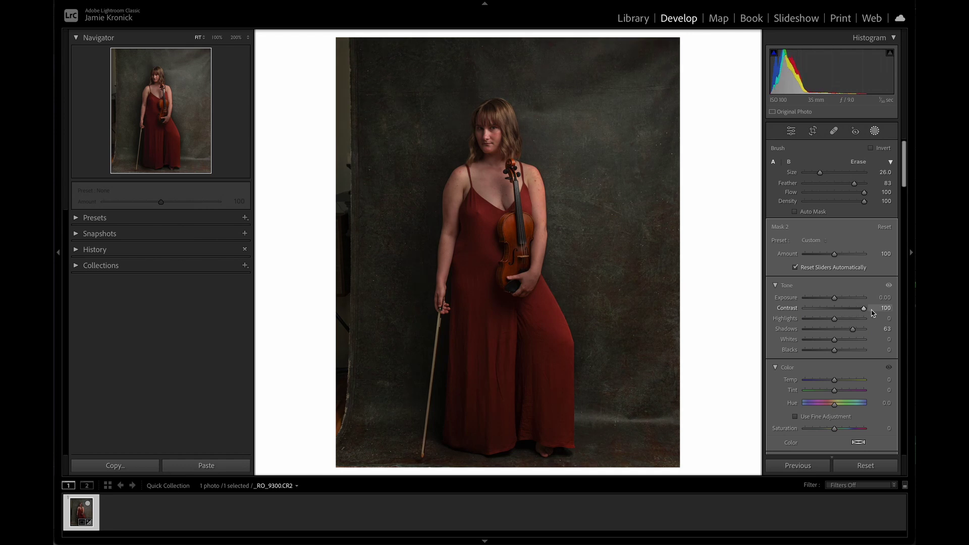
{"action": "left_click_drag", "start_coordinate": [868, 313], "coordinate": [854, 312]}
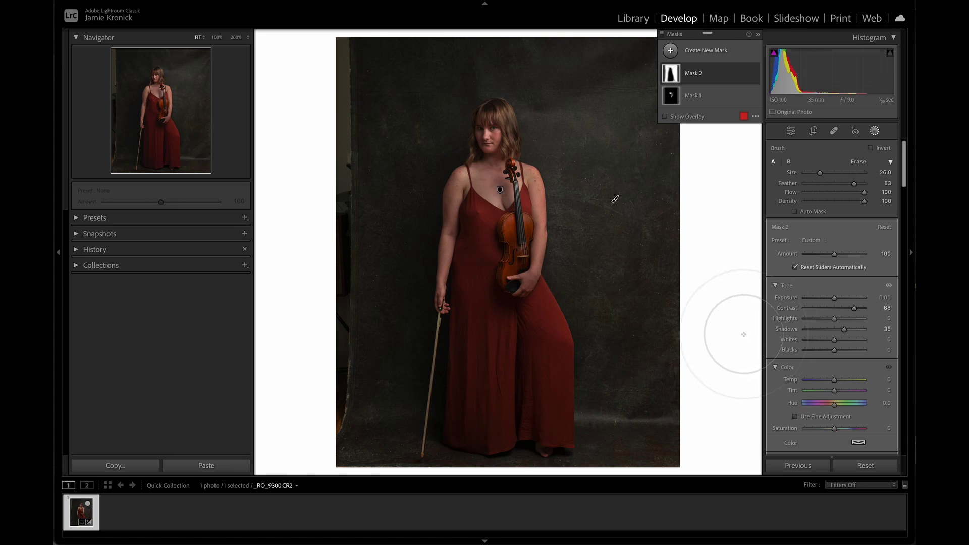
Deselect the backdrop mask and look through the mask settings down to the switch for all masks.
{"action": "left_click", "coordinate": [796, 133]}
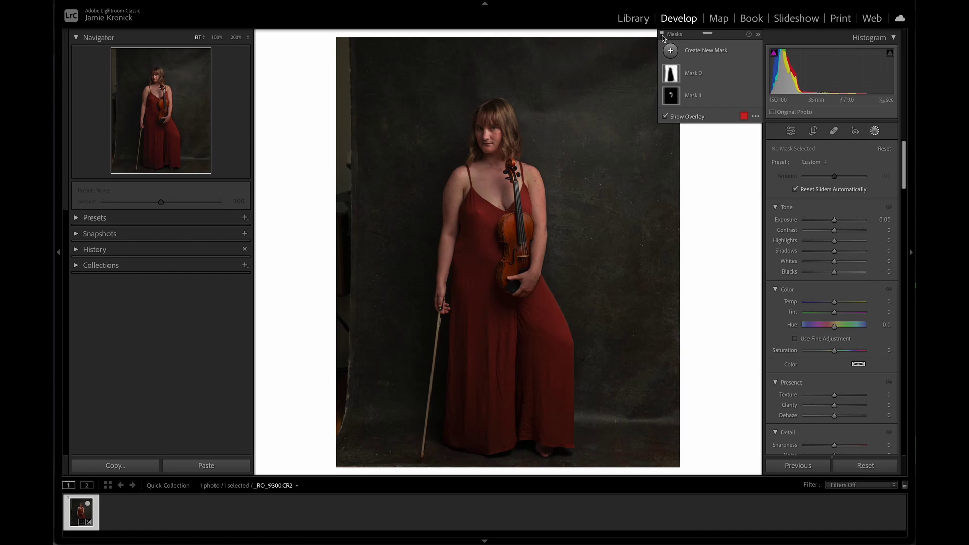
{"action": "scroll", "coordinate": [850, 205], "scroll_direction": "down", "scroll_amount": 1}
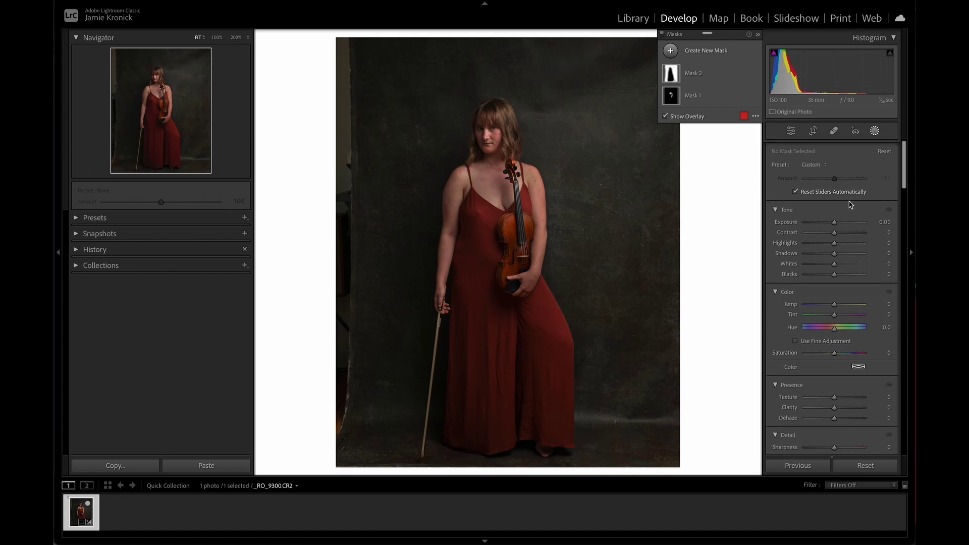
{"action": "scroll", "coordinate": [860, 285], "scroll_direction": "down", "scroll_amount": 5}
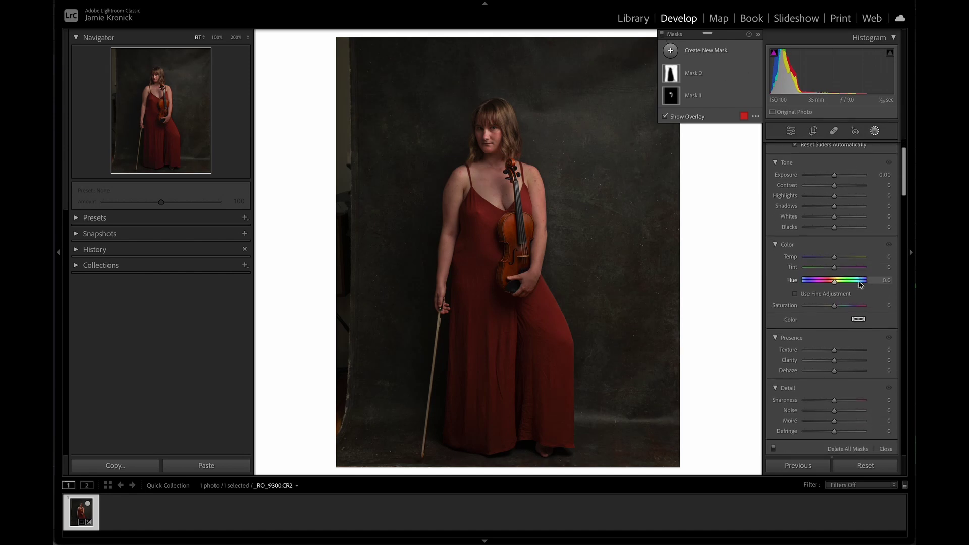
{"action": "scroll", "coordinate": [860, 284], "scroll_direction": "down", "scroll_amount": 4}
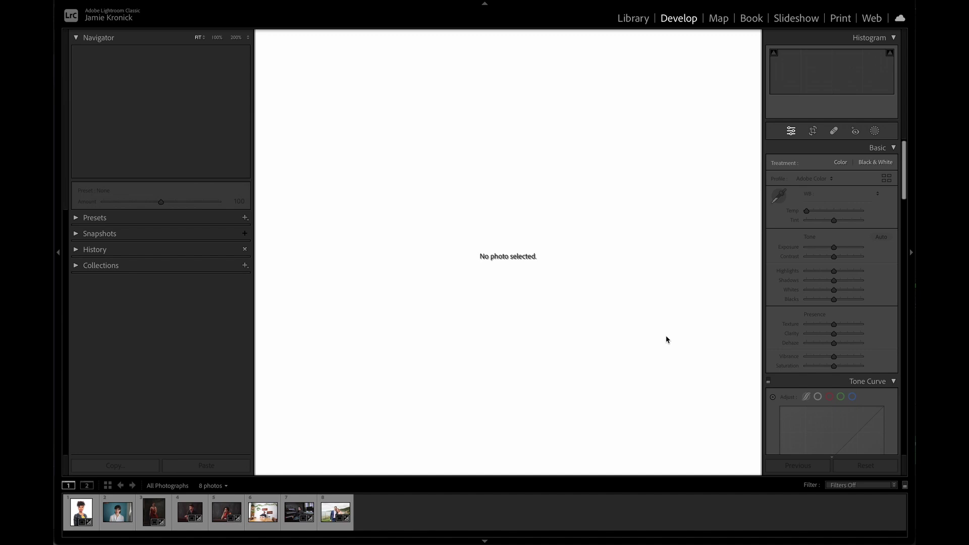
Open the portrait of the seated man in the dark shirt, try whites at +99 to show highlight clipping, and undo it.
{"action": "left_click", "coordinate": [190, 512]}
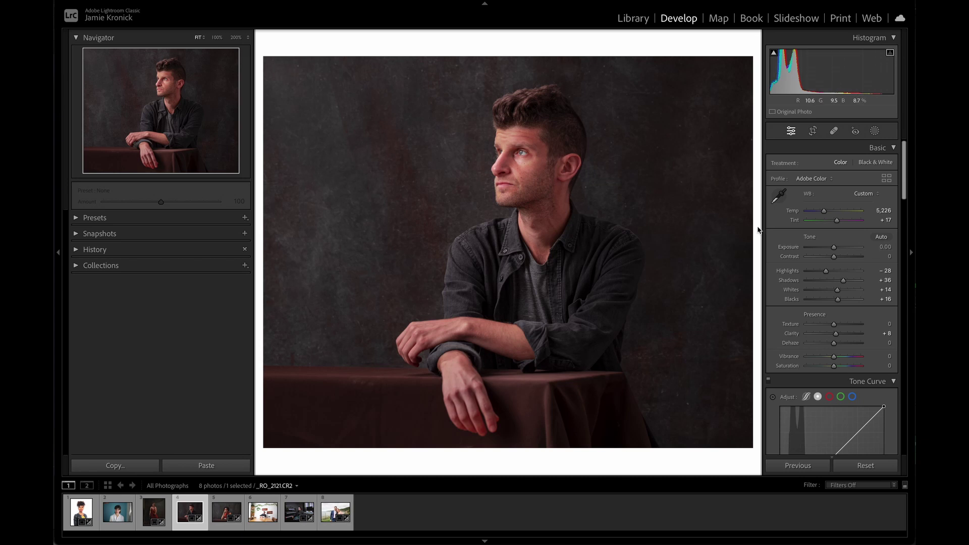
{"action": "key", "text": "ctrl+z"}
{"action": "left_click_drag", "start_coordinate": [837, 289], "coordinate": [861, 294]}
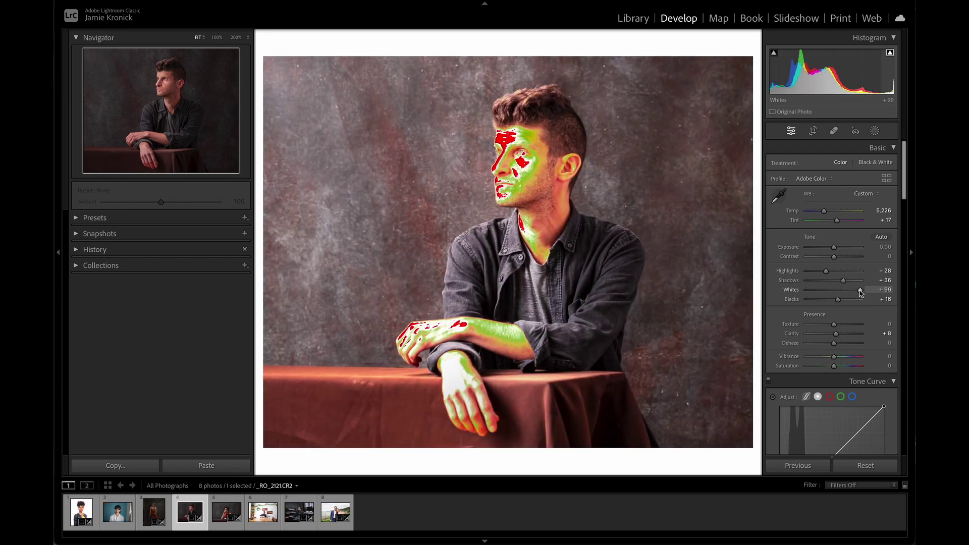
{"action": "key", "text": "ctrl+z"}
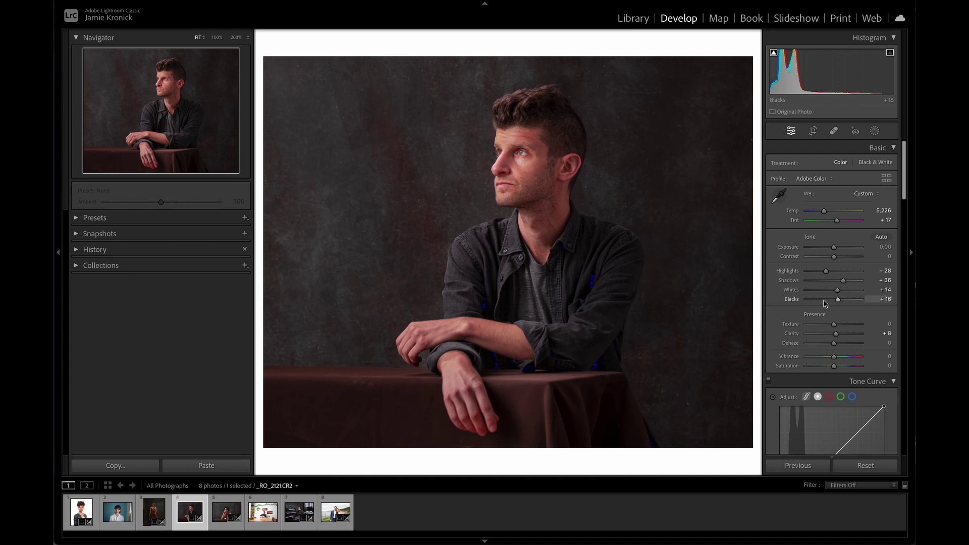
Raise the seated man's blacks to +30 and reset the texture and clarity adjustments to zero.
{"action": "mouse_move", "coordinate": [837, 301]}
{"action": "left_mouse_down"}
{"action": "mouse_move", "coordinate": [820, 303]}
{"action": "mouse_move", "coordinate": [842, 302]}
{"action": "left_mouse_up"}
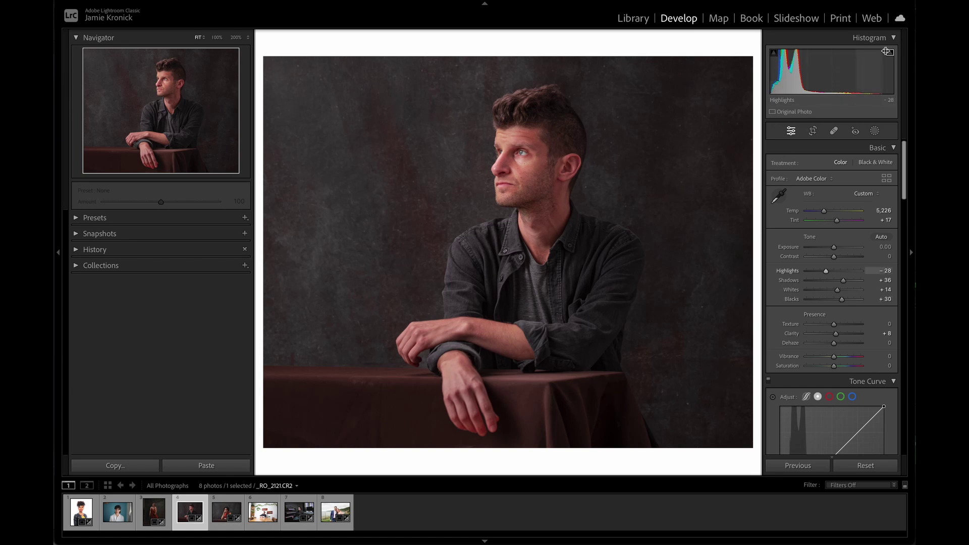
{"action": "double_click", "coordinate": [797, 333]}
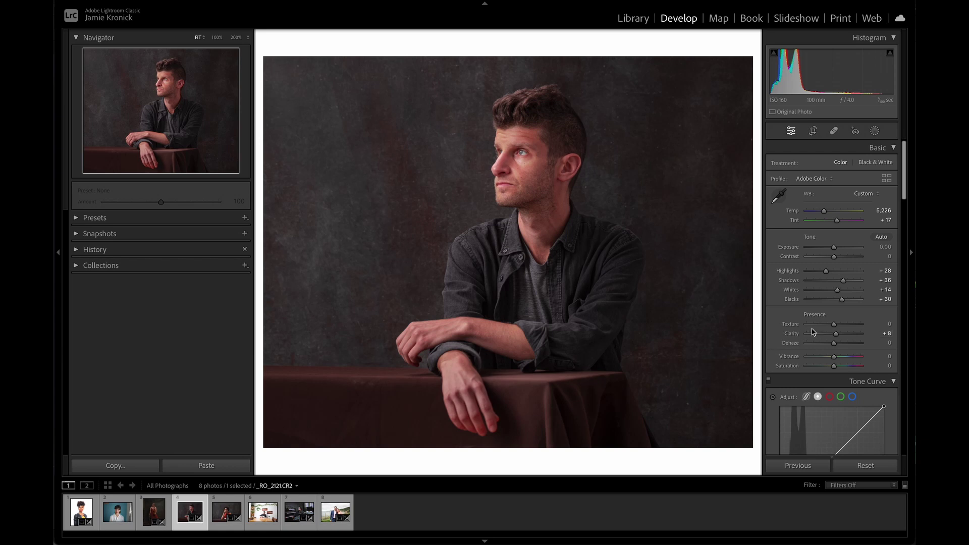
{"action": "left_click_drag", "start_coordinate": [834, 324], "coordinate": [867, 334]}
{"action": "double_click", "coordinate": [807, 314]}
{"action": "scroll", "coordinate": [785, 314], "scroll_direction": "down", "scroll_amount": 1}
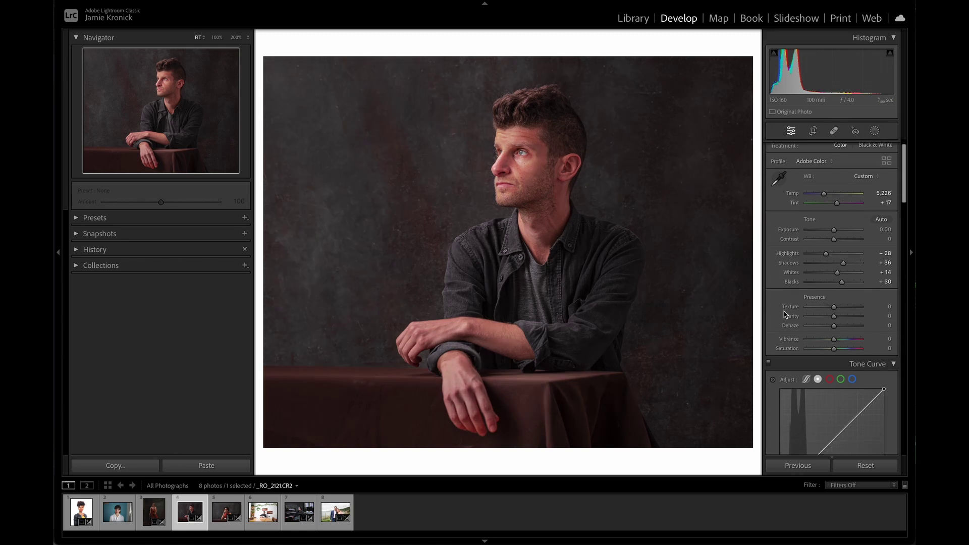
Try a sharpening amount of 45 on the seated man's portrait and compare it at 100% and full view.
{"action": "scroll", "coordinate": [784, 314], "scroll_direction": "down", "scroll_amount": 15}
{"action": "scroll", "coordinate": [784, 314], "scroll_direction": "down", "scroll_amount": 10}
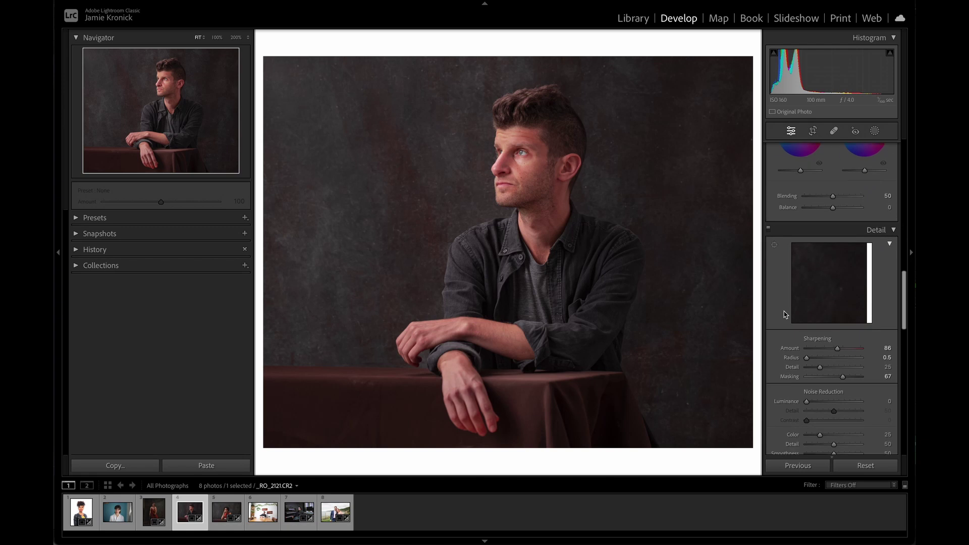
{"action": "left_click", "coordinate": [543, 187]}
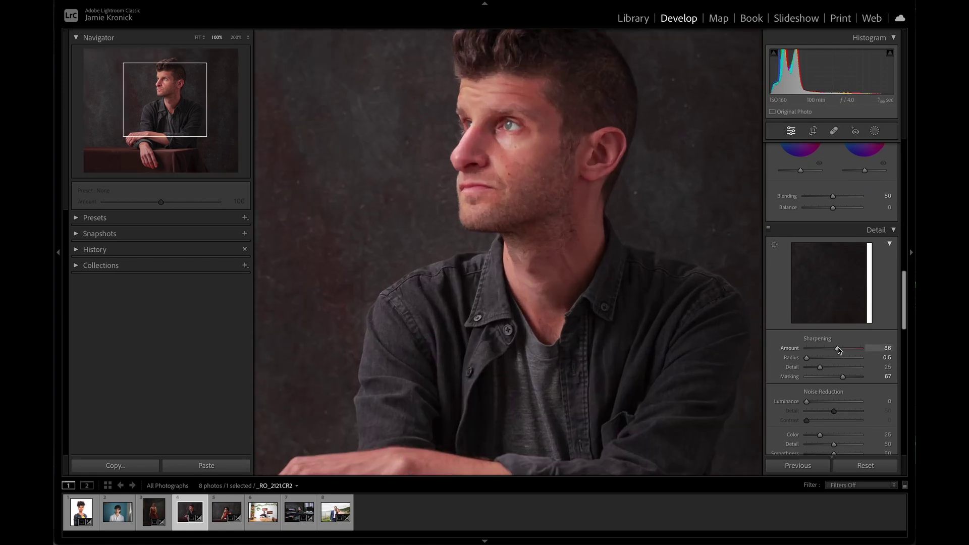
{"action": "mouse_move", "coordinate": [838, 349]}
{"action": "left_mouse_down"}
{"action": "mouse_move", "coordinate": [854, 349]}
{"action": "mouse_move", "coordinate": [806, 350]}
{"action": "mouse_move", "coordinate": [821, 354]}
{"action": "left_mouse_up"}
{"action": "left_click", "coordinate": [620, 301]}
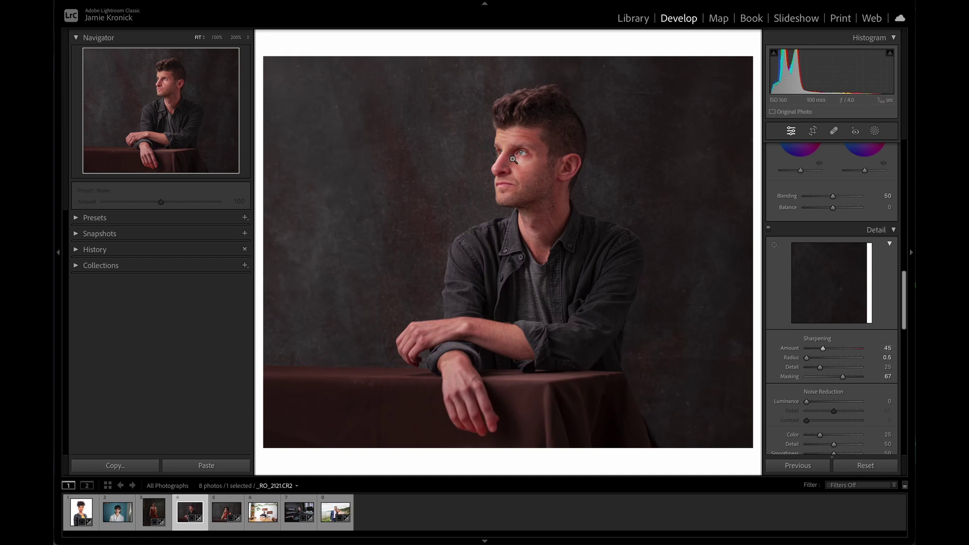
Test sharpening at amount 150 with masking 0, and settle on amount 79 with masking 74.
{"action": "key", "text": "z"}
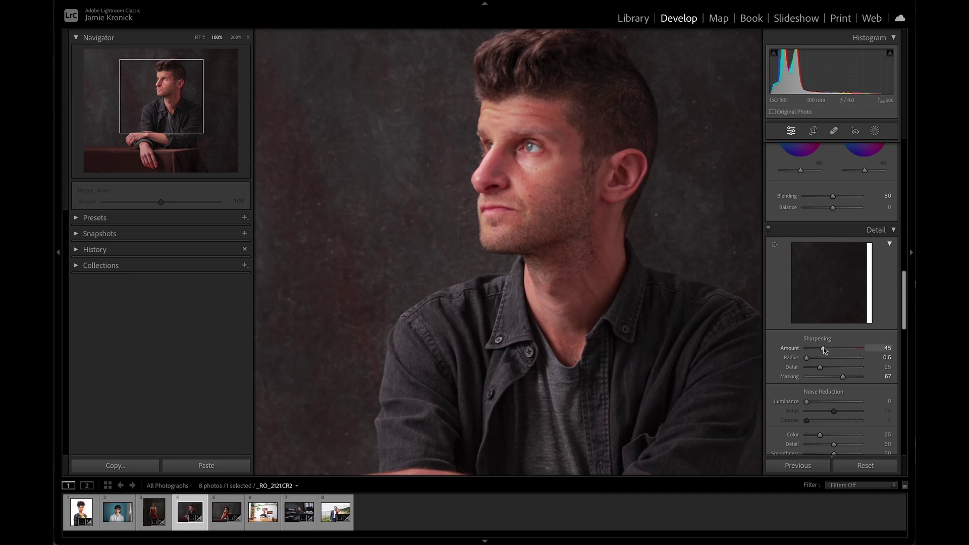
{"action": "left_click_drag", "start_coordinate": [827, 350], "coordinate": [891, 345]}
{"action": "left_click_drag", "start_coordinate": [842, 377], "coordinate": [791, 380]}
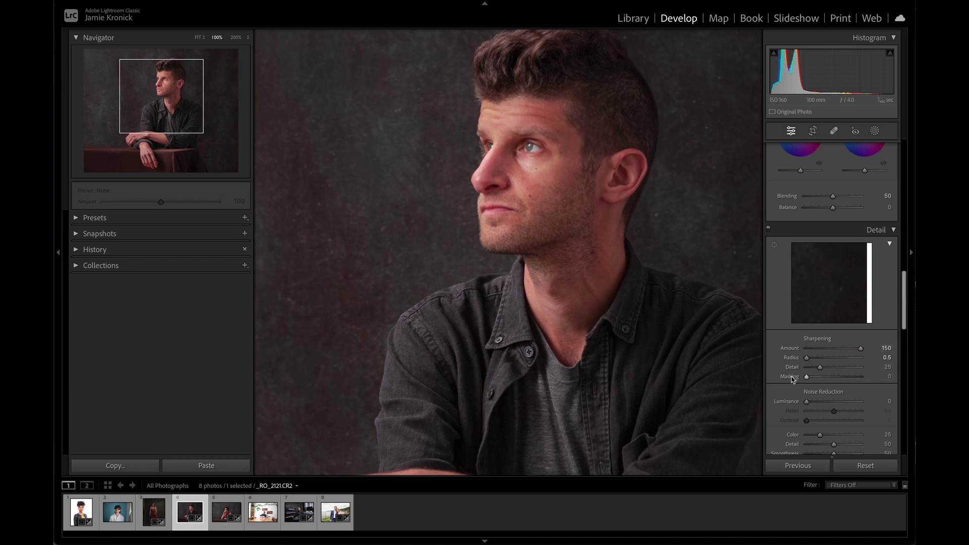
{"action": "left_click", "coordinate": [614, 257]}
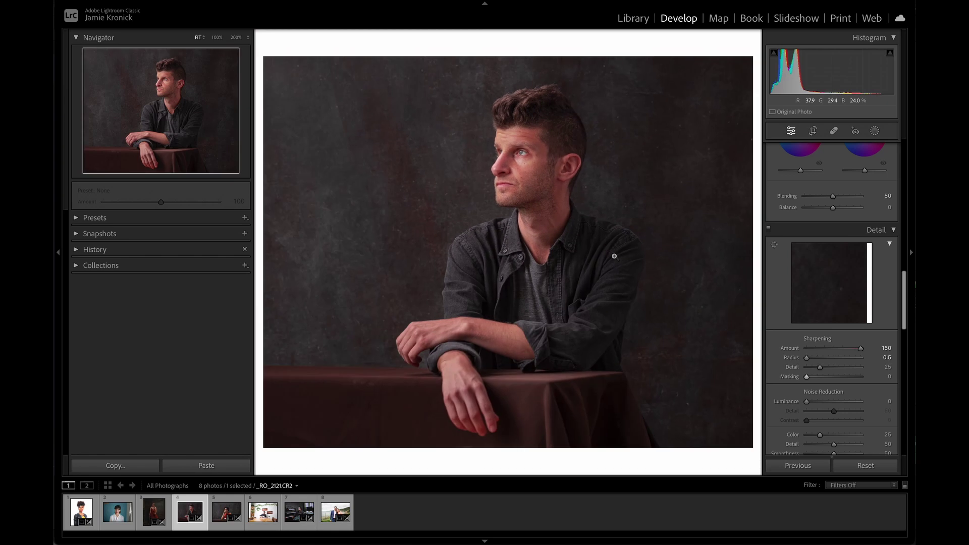
{"action": "left_click", "coordinate": [848, 348]}
{"action": "left_click_drag", "start_coordinate": [848, 350], "coordinate": [847, 378]}
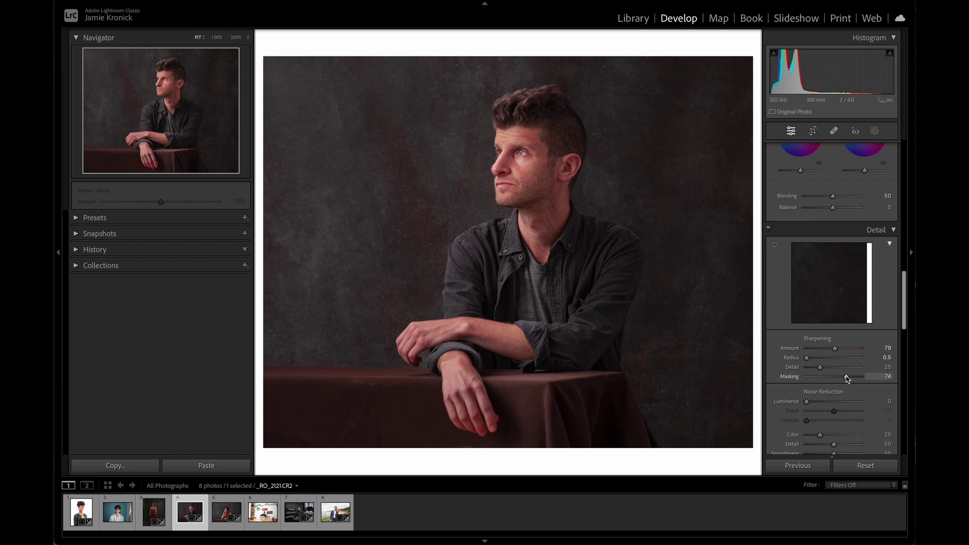
Strengthen the seated man's portrait with contrast +51 and whites +37, with the highlight clipping warning turned on.
{"action": "scroll", "coordinate": [837, 312], "scroll_direction": "up", "scroll_amount": 10}
{"action": "left_click_drag", "start_coordinate": [835, 255], "coordinate": [848, 258]}
{"action": "left_click", "coordinate": [890, 52]}
{"action": "mouse_move", "coordinate": [837, 289]}
{"action": "left_mouse_down"}
{"action": "mouse_move", "coordinate": [863, 292]}
{"action": "mouse_move", "coordinate": [843, 290]}
{"action": "left_mouse_up"}
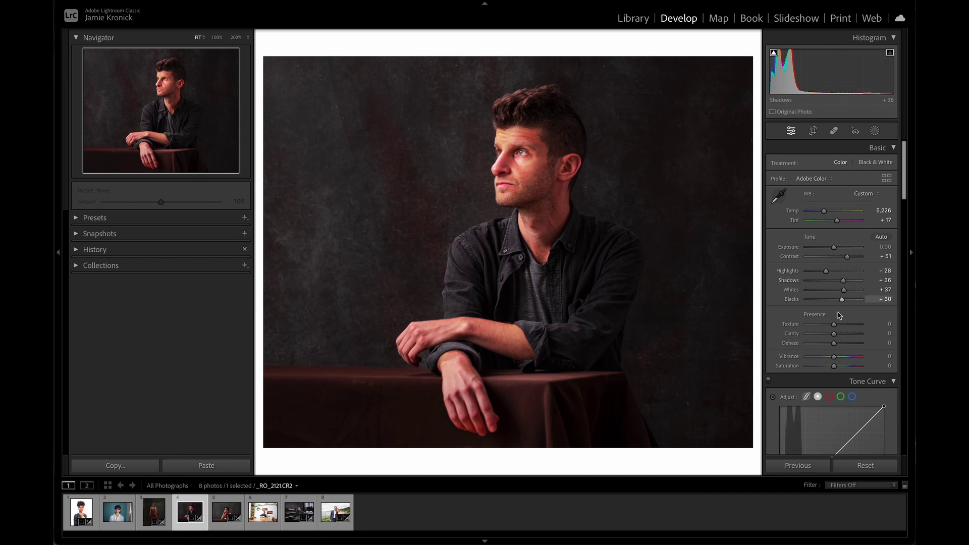
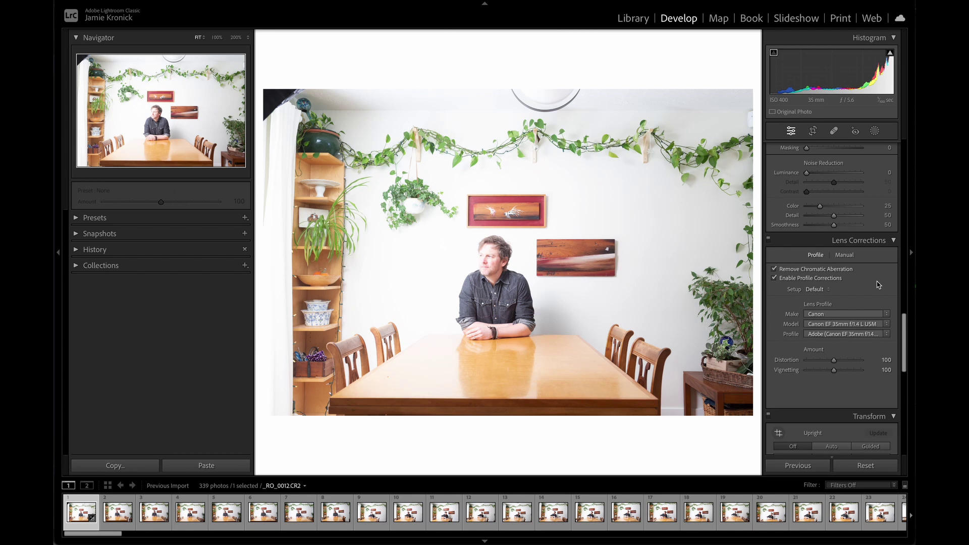
Start the dining-table portrait from Auto white balance, refine it to temperature 4,505 and tint +22, and set exposure to −0.90.
{"action": "scroll", "coordinate": [877, 284], "scroll_direction": "up", "scroll_amount": 20}
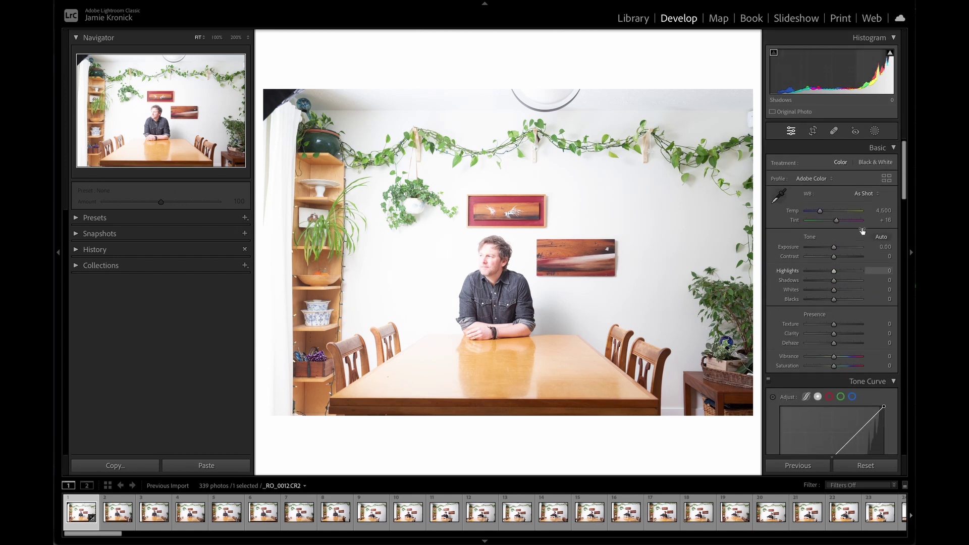
{"action": "left_click", "coordinate": [878, 195]}
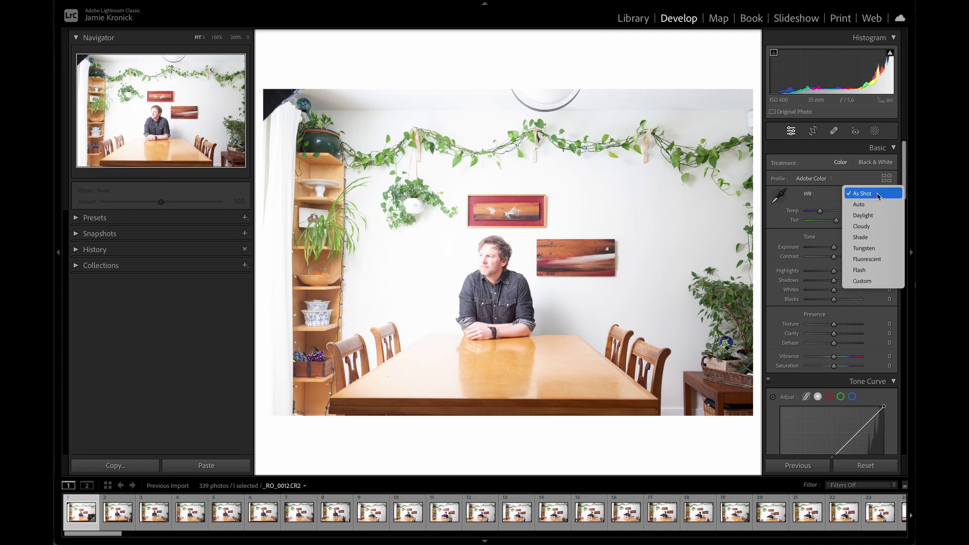
{"action": "left_click", "coordinate": [877, 205]}
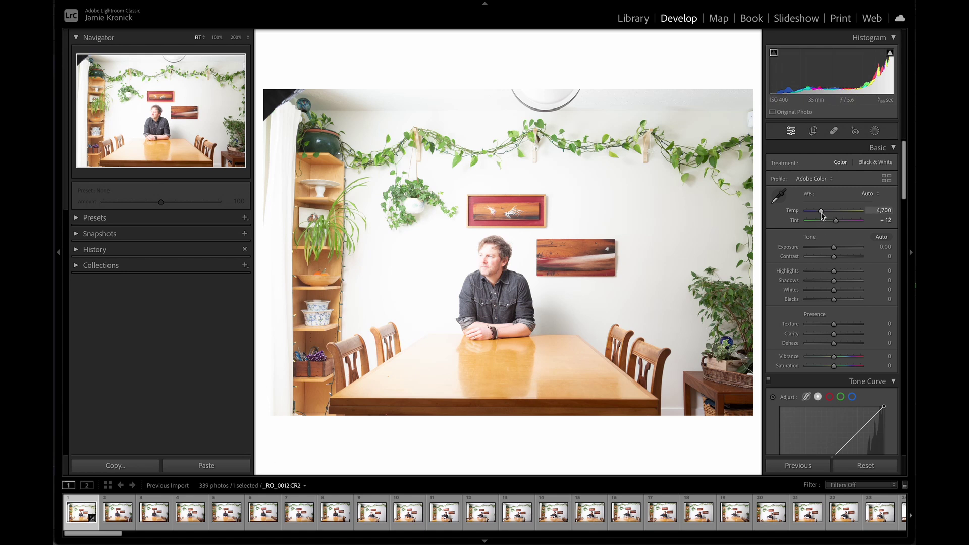
{"action": "left_click_drag", "start_coordinate": [821, 212], "coordinate": [838, 223]}
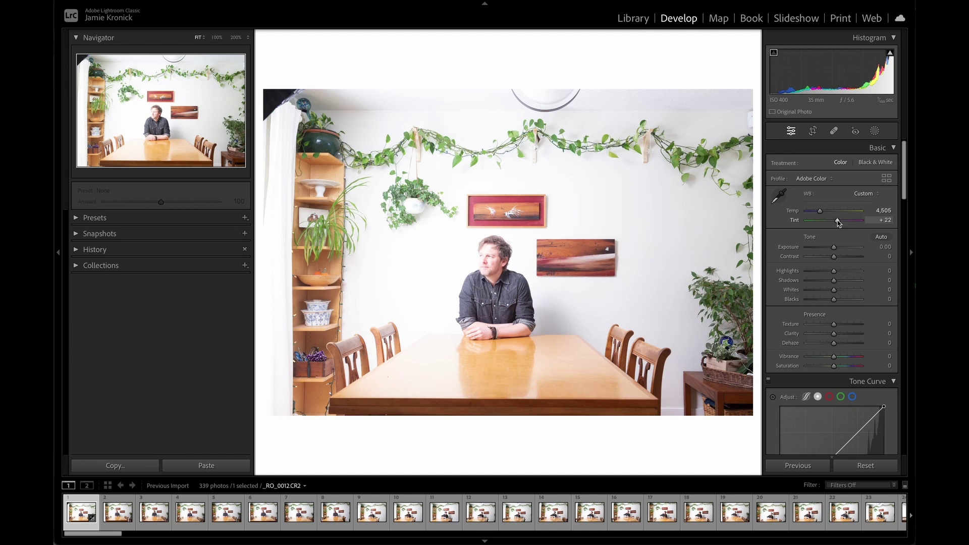
{"action": "left_click_drag", "start_coordinate": [834, 248], "coordinate": [830, 249]}
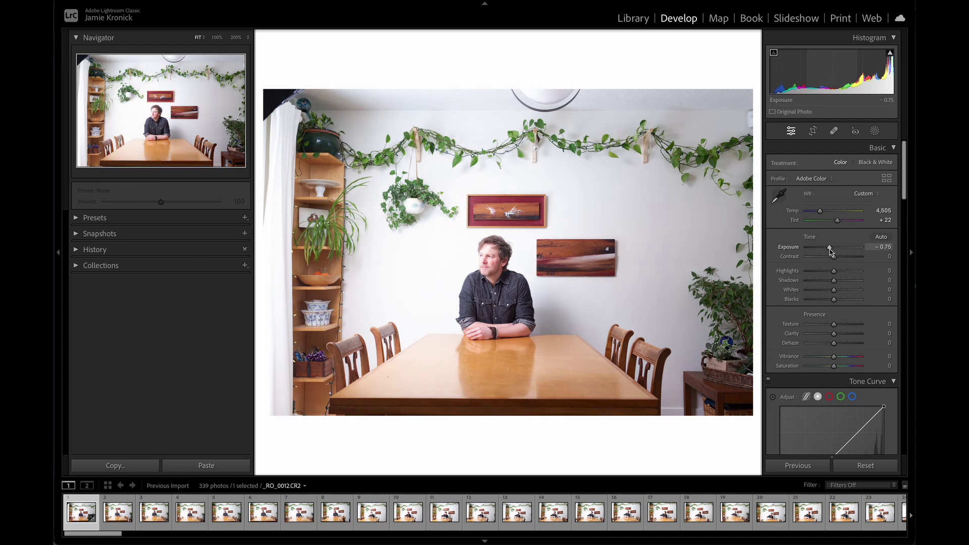
{"action": "left_click_drag", "start_coordinate": [830, 250], "coordinate": [829, 251]}
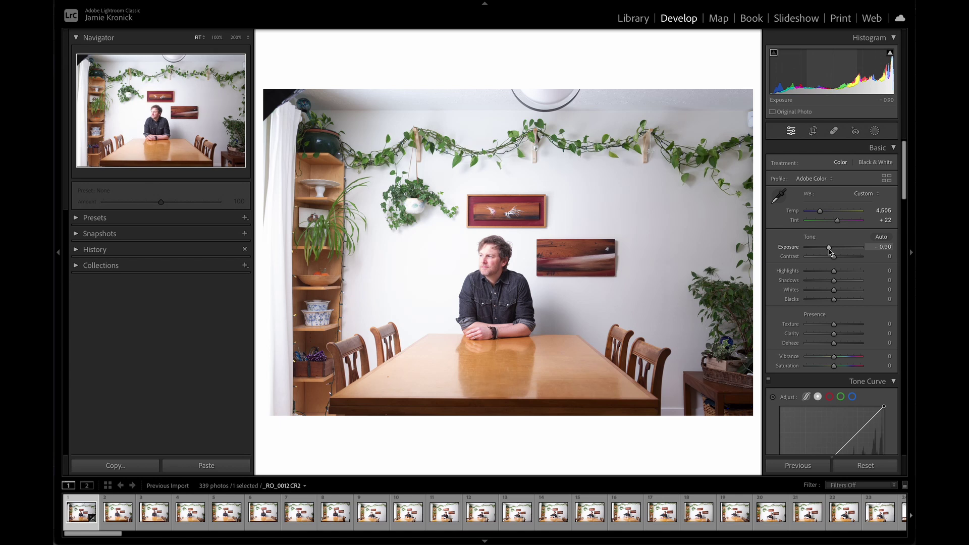
With all photos selected, set the temperature to 4,663 and synchronize only white balance, exposure and lens corrections.
{"action": "key", "text": "ctrl+a"}
{"action": "left_click_drag", "start_coordinate": [819, 212], "coordinate": [821, 213]}
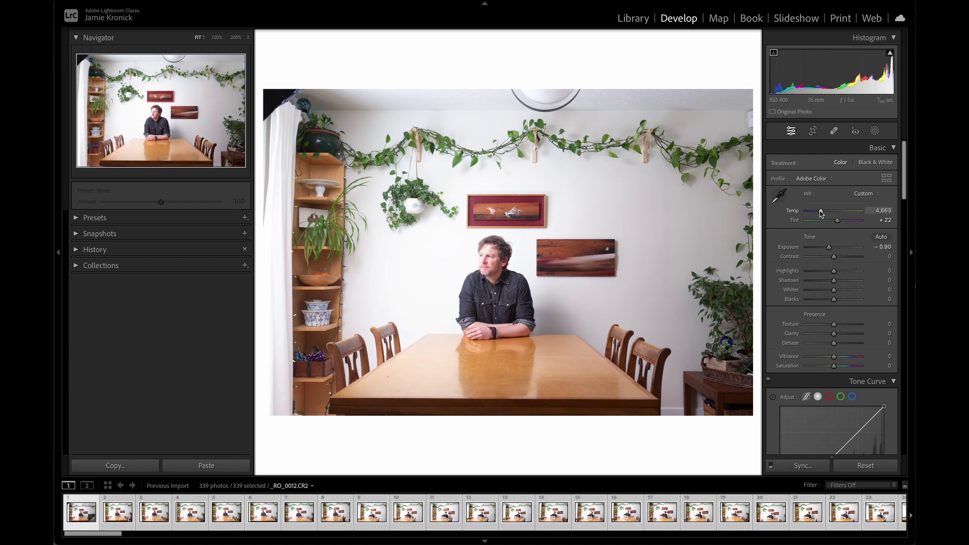
{"action": "left_click", "coordinate": [807, 467]}
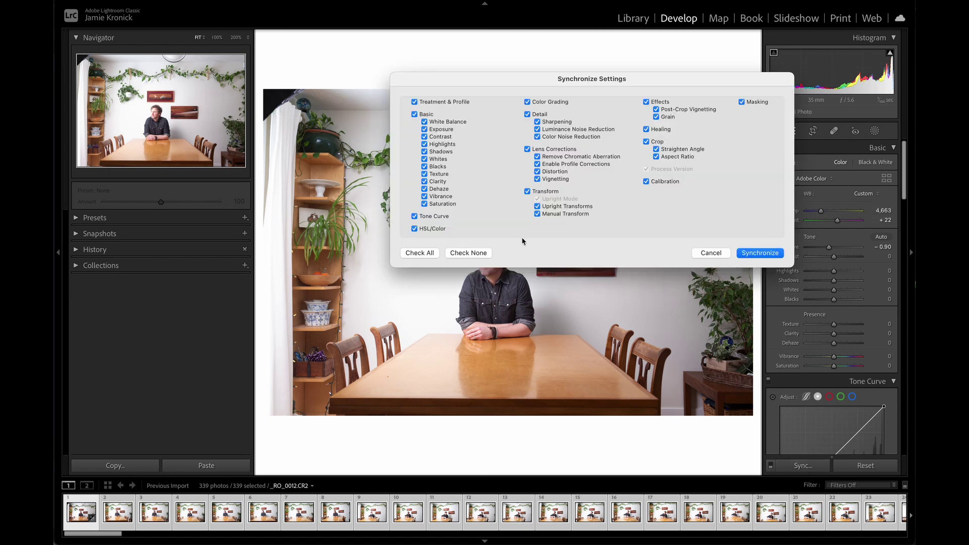
{"action": "left_click", "coordinate": [468, 253]}
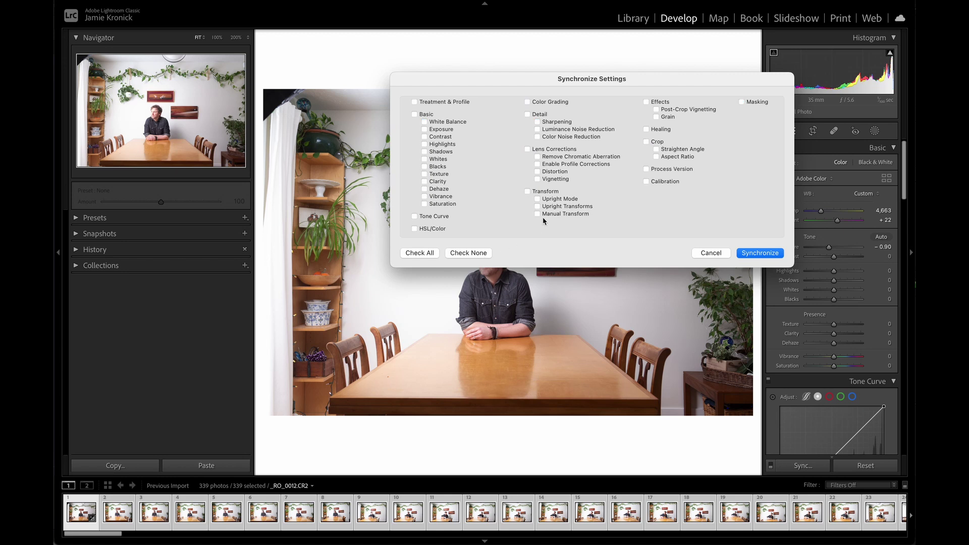
{"action": "left_click", "coordinate": [444, 123]}
{"action": "left_click", "coordinate": [444, 129]}
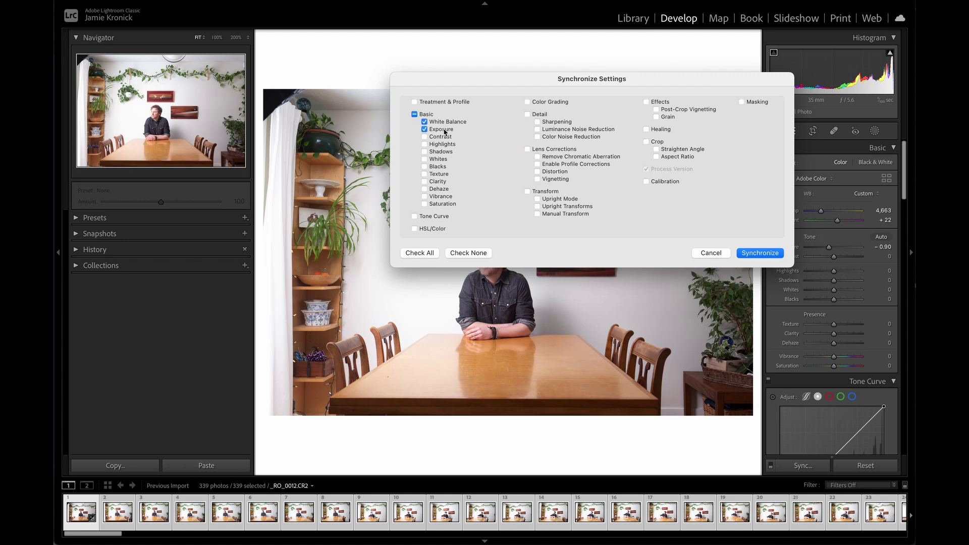
{"action": "left_click", "coordinate": [526, 150]}
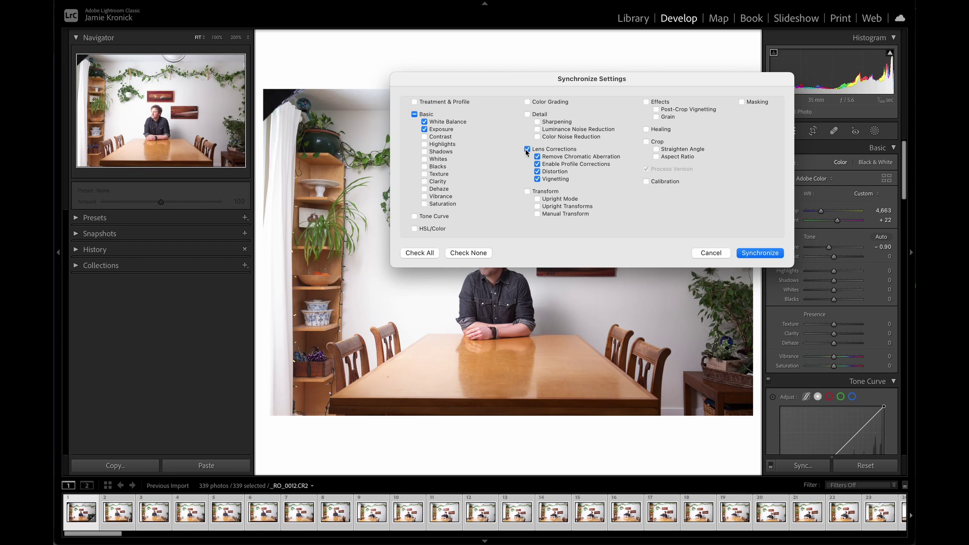
{"action": "left_click", "coordinate": [753, 256]}
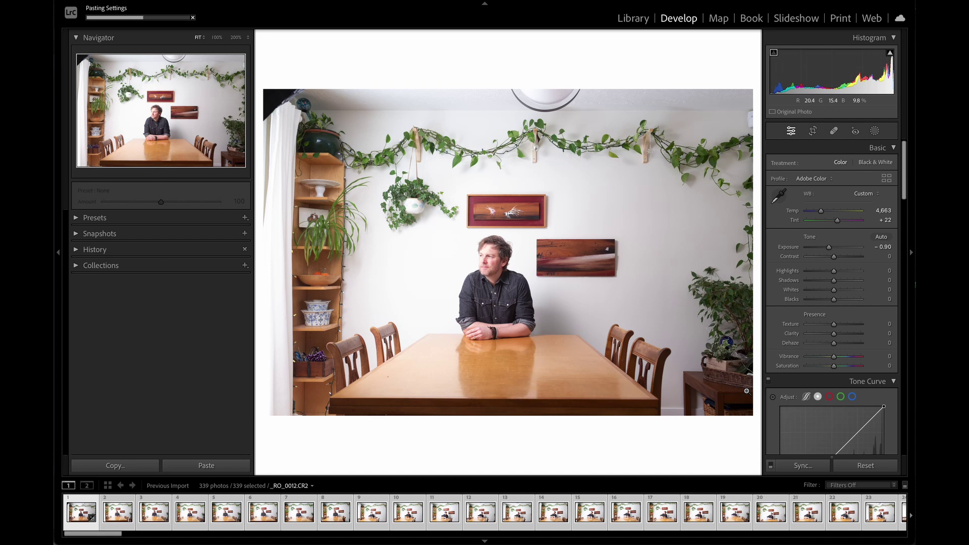
Browse the synchronized shoot and open the first red-lit photo of the man in the hat and plaid shirt.
{"action": "scroll", "coordinate": [705, 511], "scroll_direction": "down", "scroll_amount": 5}
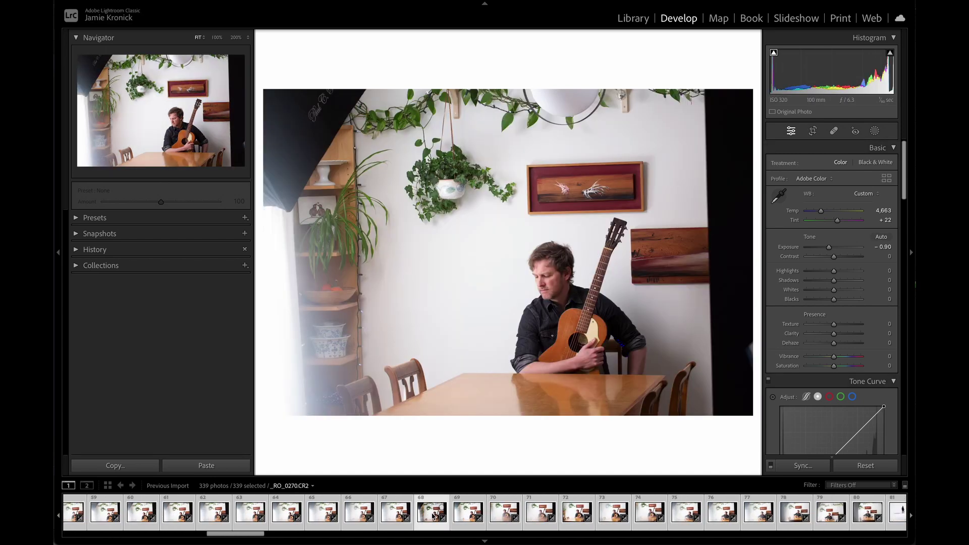
{"action": "left_click", "coordinate": [705, 510]}
{"action": "left_click", "coordinate": [735, 511]}
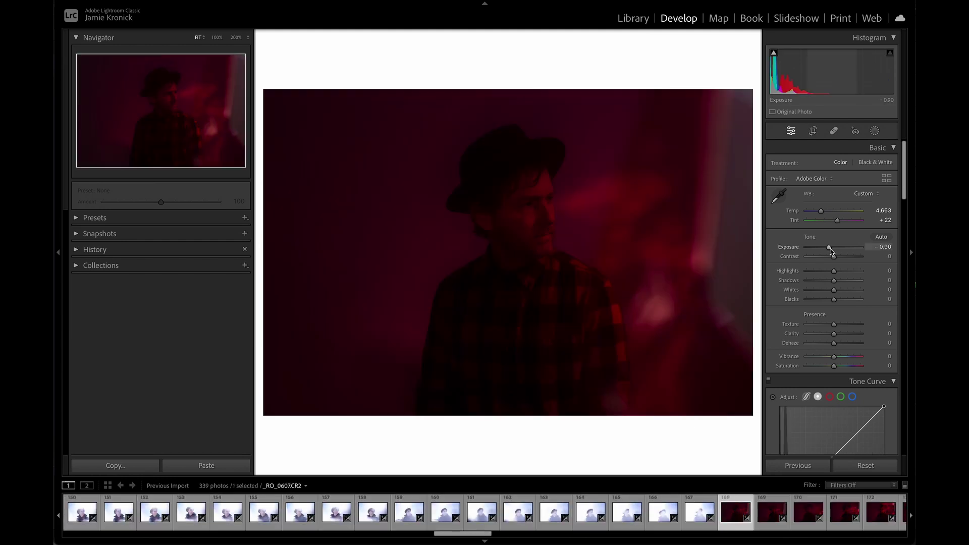
{"action": "scroll", "coordinate": [717, 511], "scroll_direction": "down", "scroll_amount": 3}
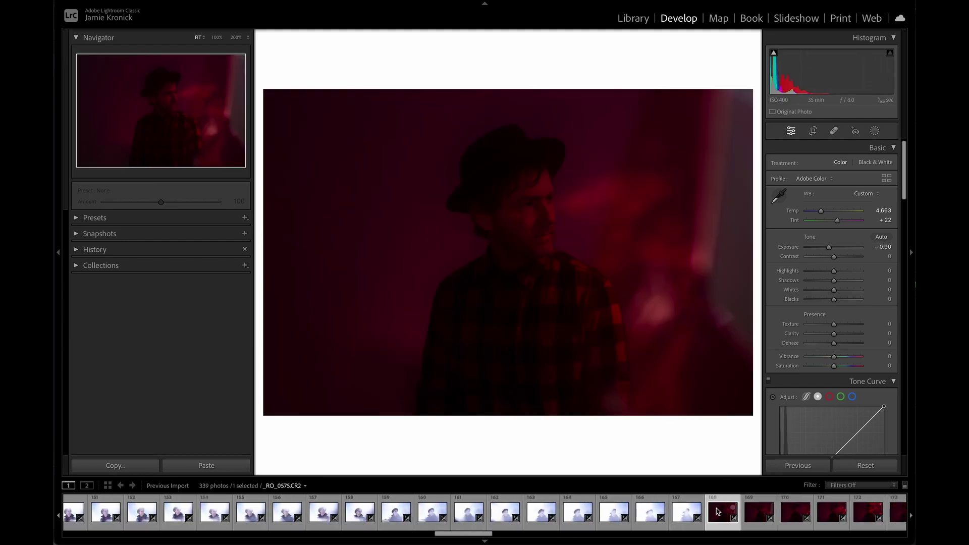
Brighten the red-lit photo with shadows +75 and exposure +0.15, and set temperature to 4,153 and tint to −42.
{"action": "scroll", "coordinate": [717, 511], "scroll_direction": "down", "scroll_amount": 3}
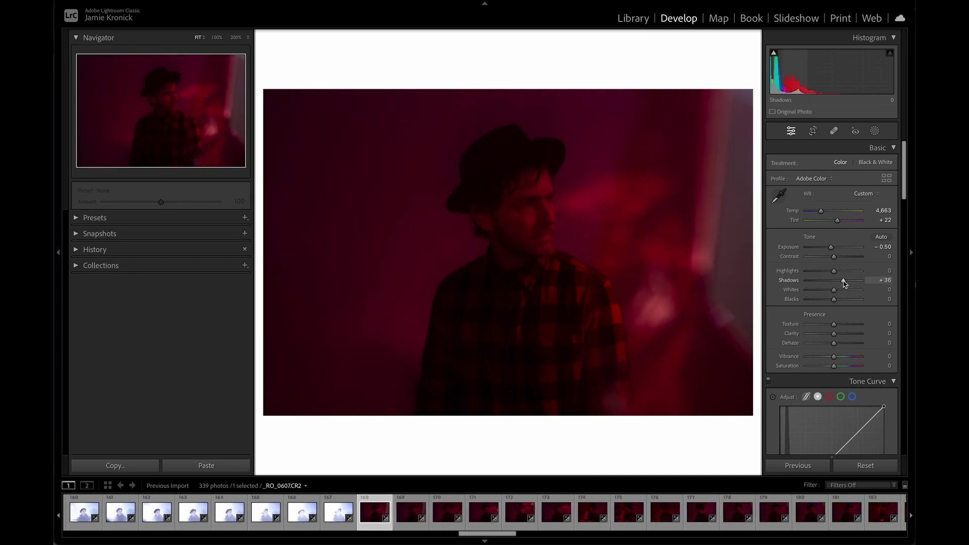
{"action": "left_click_drag", "start_coordinate": [844, 283], "coordinate": [855, 281]}
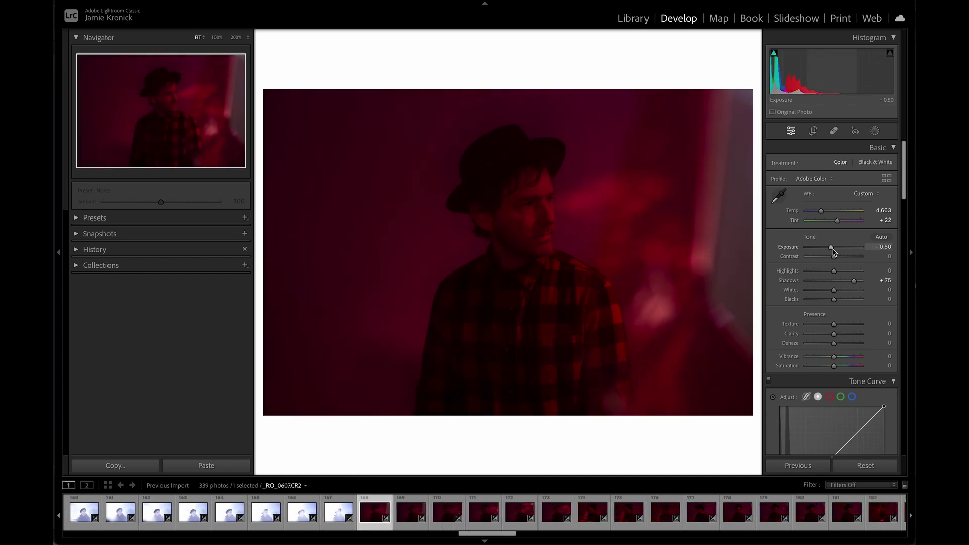
{"action": "left_click_drag", "start_coordinate": [831, 249], "coordinate": [826, 220]}
Select every red-lit photo through the last one and synchronize only the exposure and shadows settings to them.
{"action": "left_click_drag", "start_coordinate": [487, 534], "coordinate": [668, 534]}
{"action": "left_click", "coordinate": [568, 512], "text": "shift"}
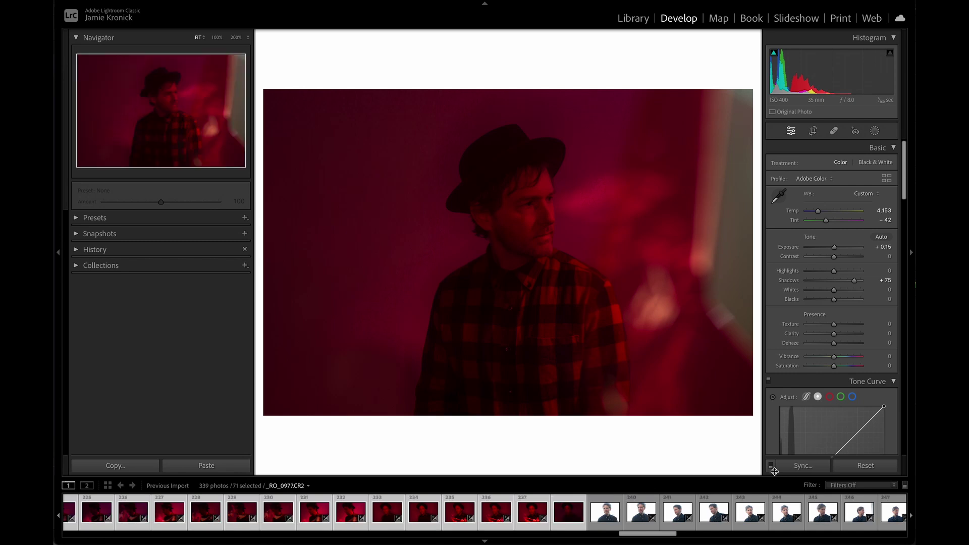
{"action": "left_click", "coordinate": [799, 467]}
{"action": "left_click", "coordinate": [487, 253]}
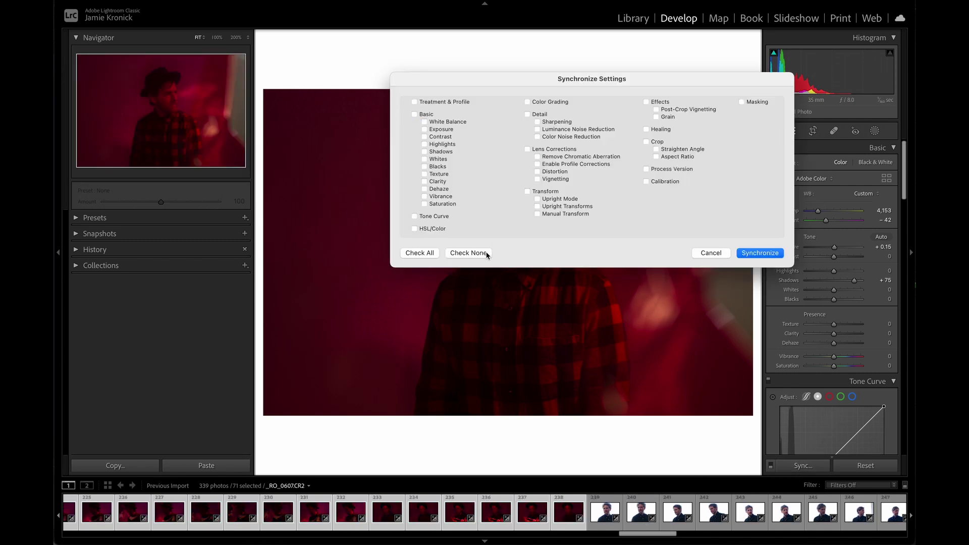
{"action": "left_click", "coordinate": [424, 130]}
{"action": "left_click", "coordinate": [760, 253]}
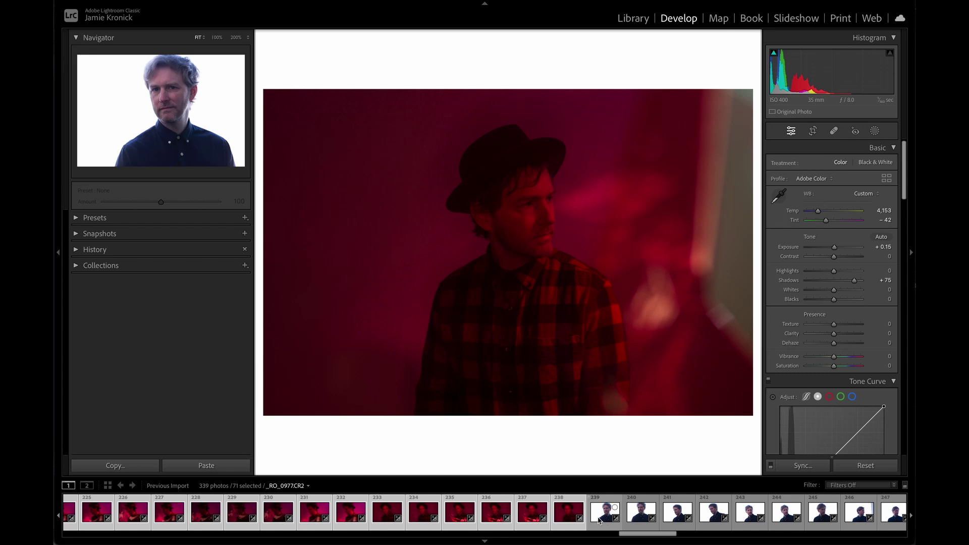
Check the last red-lit photo, and return to the second dining-table photo in the Library grid.
{"action": "left_click", "coordinate": [559, 519]}
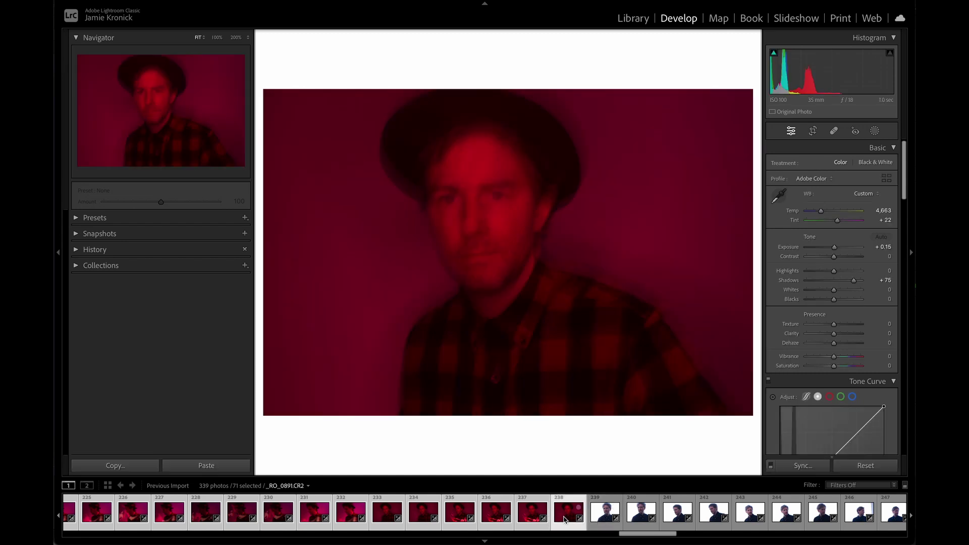
{"action": "left_click_drag", "start_coordinate": [664, 536], "coordinate": [95, 534]}
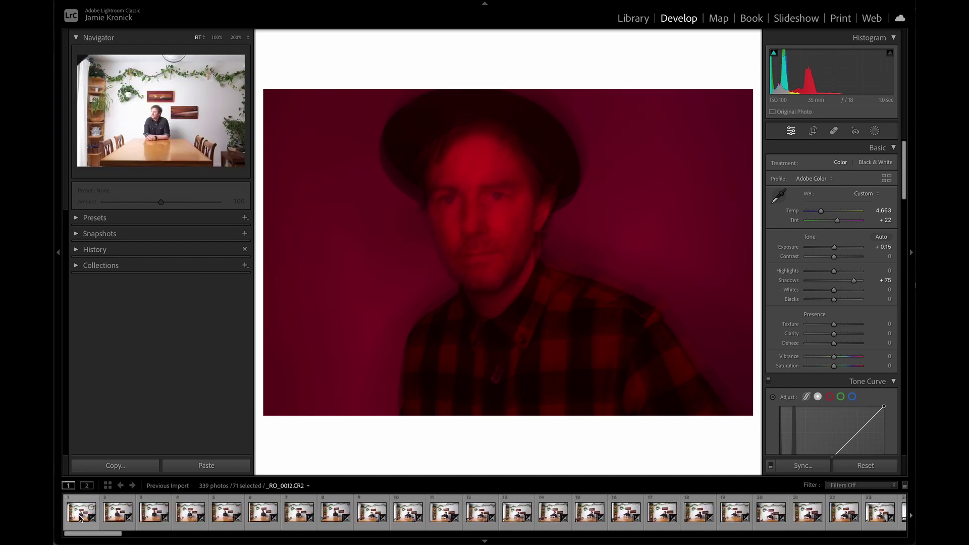
{"action": "left_click", "coordinate": [117, 512]}
{"action": "key", "text": "g"}
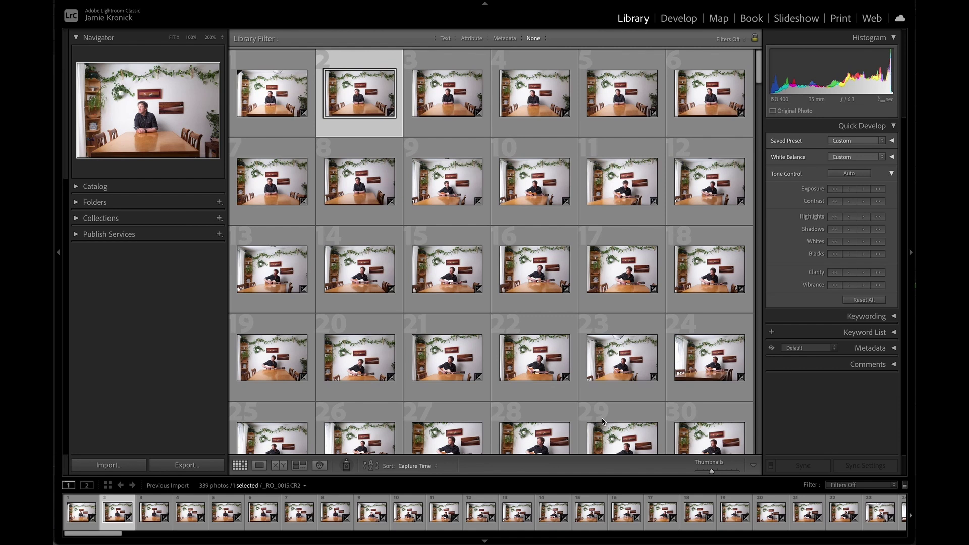
Open the second dining-table photo in Loupe view and review the photos in order, rating the fifth and ninth one star.
{"action": "key", "text": "e"}
{"action": "key", "text": "Right"}
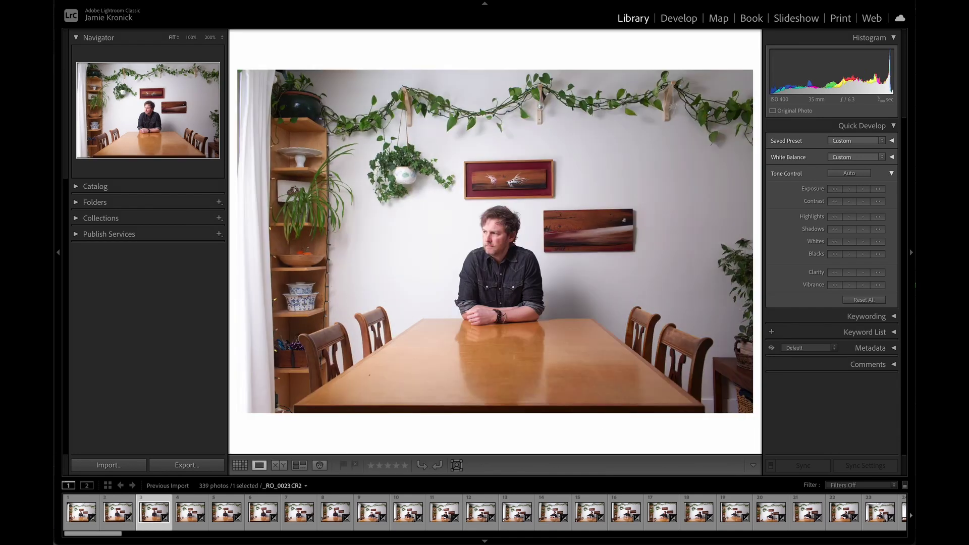
{"action": "key", "text": "Right"}
{"action": "key", "text": "Right"}
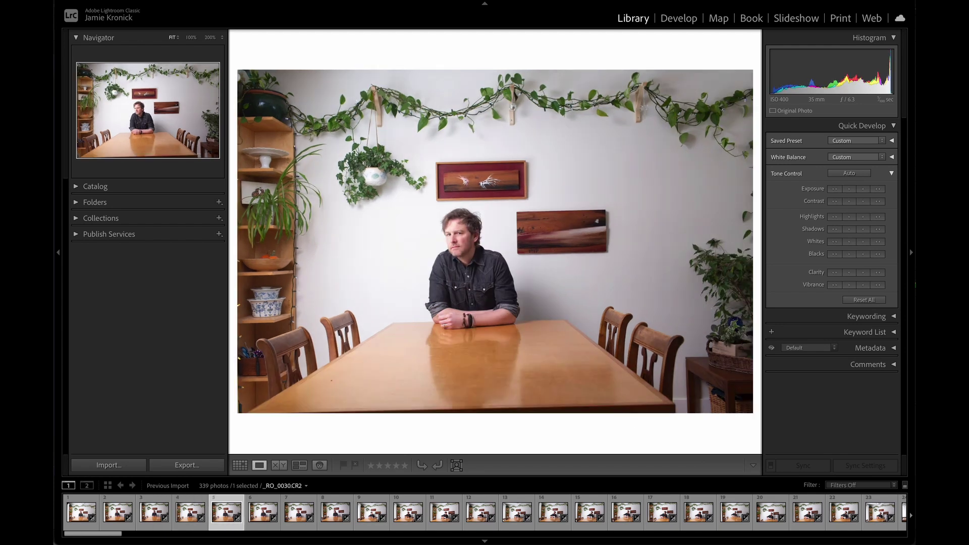
{"action": "key", "text": "1"}
{"action": "key", "text": "Right"}
{"action": "key", "text": "Right"}
{"action": "key", "text": "Right"}
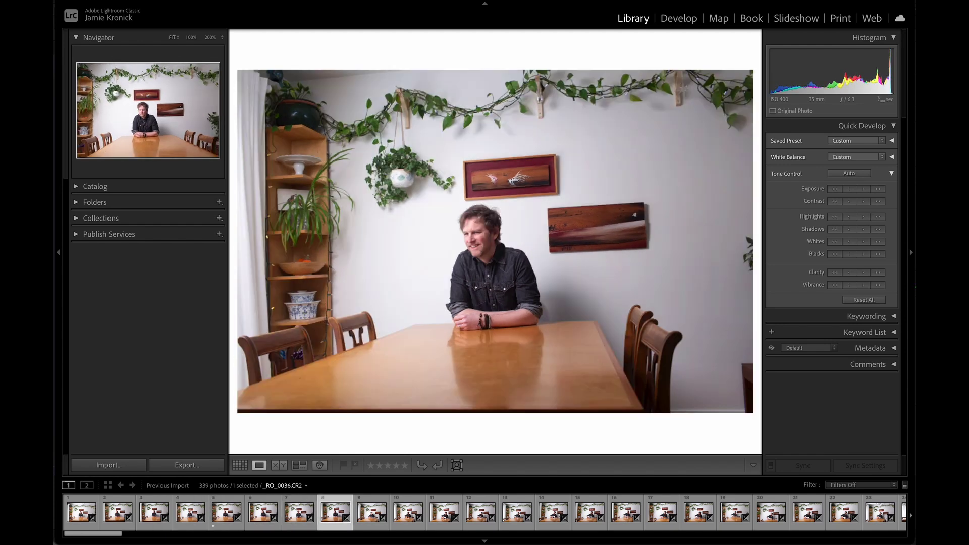
{"action": "key", "text": "Right"}
{"action": "key", "text": "1"}
Review the first guitar photos from the tenth through the twenty-second, giving the strongest ones a one-star rating.
{"action": "key", "text": "Right"}
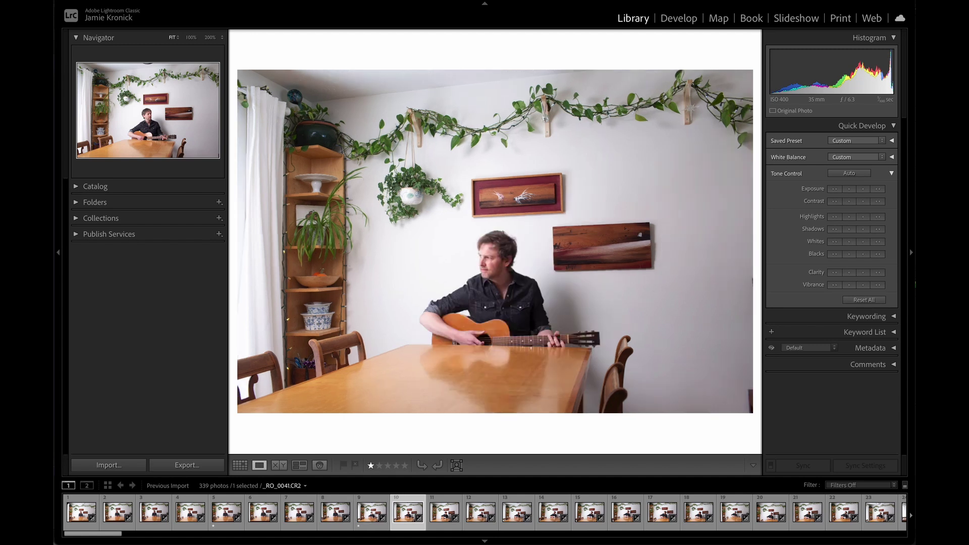
{"action": "key", "text": "Right"}
{"action": "key", "text": "Right"}
{"action": "key", "text": "Right"}
{"action": "key", "text": "Right"}
{"action": "key", "text": "1"}
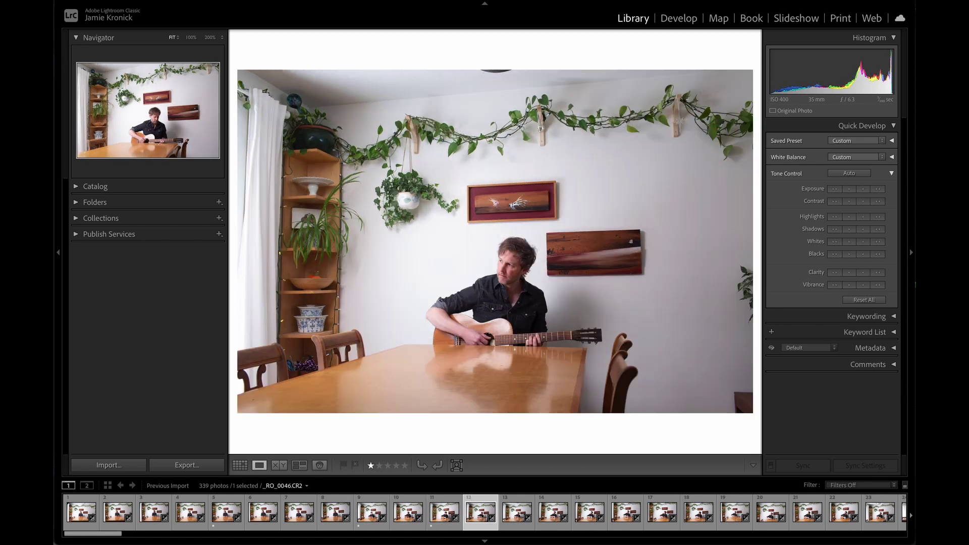
{"action": "key", "text": "Right"}
{"action": "key", "text": "Right"}
{"action": "key", "text": "Right"}
{"action": "key", "text": "1"}
{"action": "key", "text": "Right"}
{"action": "key", "text": "Right"}
{"action": "key", "text": "Right"}
{"action": "key", "text": "Right"}
{"action": "key", "text": "1"}
{"action": "key", "text": "Right"}
{"action": "key", "text": "Right"}
{"action": "key", "text": "Right"}
{"action": "key", "text": "Right"}
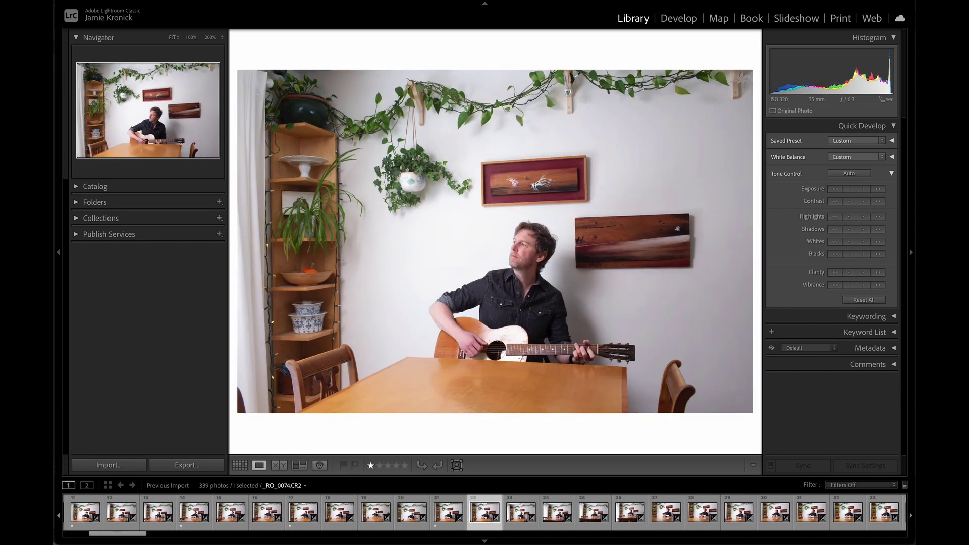
{"action": "key", "text": "1"}
Review the closer guitar photos at the table up to photo 49, rating the best ones one star.
{"action": "key", "text": "Right"}
{"action": "key", "text": "Right"}
{"action": "key", "text": "1"}
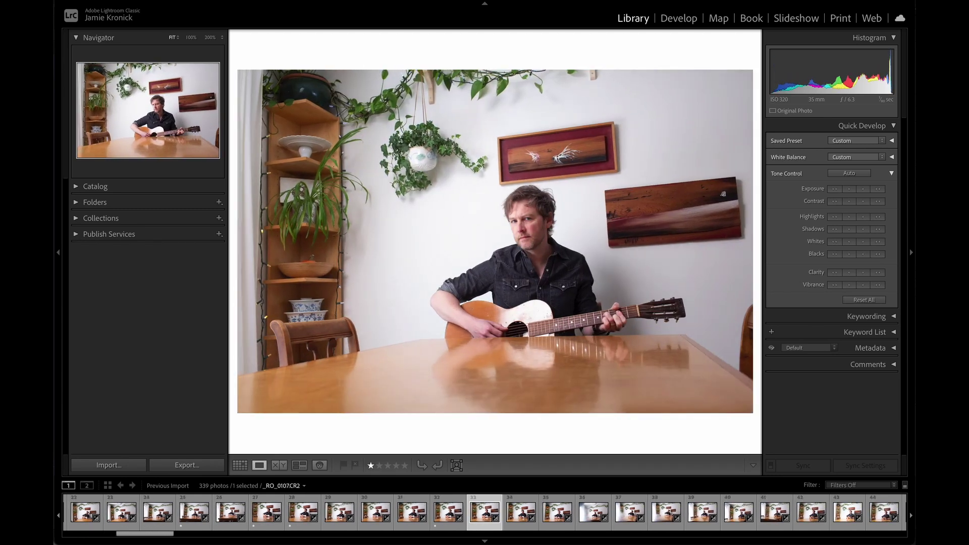
{"action": "key", "text": "Right"}
{"action": "key", "text": "1"}
{"action": "key", "text": "Right"}
{"action": "key", "text": "Right"}
{"action": "key", "text": "Right"}
{"action": "key", "text": "1"}
{"action": "key", "text": "Right"}
{"action": "key", "text": "Right"}
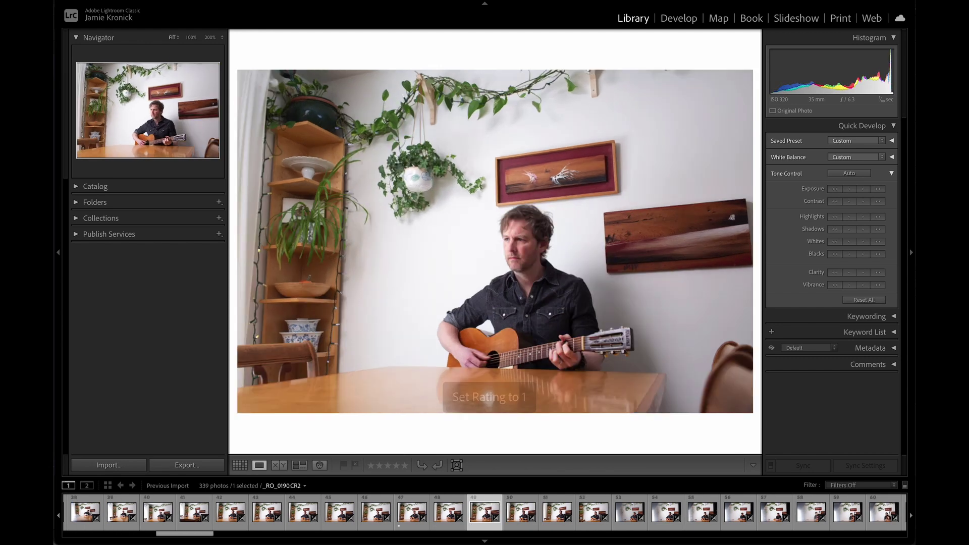
Rate photos 52 and 58 one star while going through the guitar photos up to photo 60.
{"action": "key", "text": "Right"}
{"action": "key", "text": "Right"}
{"action": "key", "text": "Right"}
{"action": "key", "text": "1"}
{"action": "key", "text": "Right"}
{"action": "key", "text": "Right"}
{"action": "key", "text": "Right"}
{"action": "key", "text": "Right"}
{"action": "key", "text": "Right"}
{"action": "key", "text": "Right"}
{"action": "key", "text": "1"}
{"action": "key", "text": "Right"}
{"action": "key", "text": "Right"}
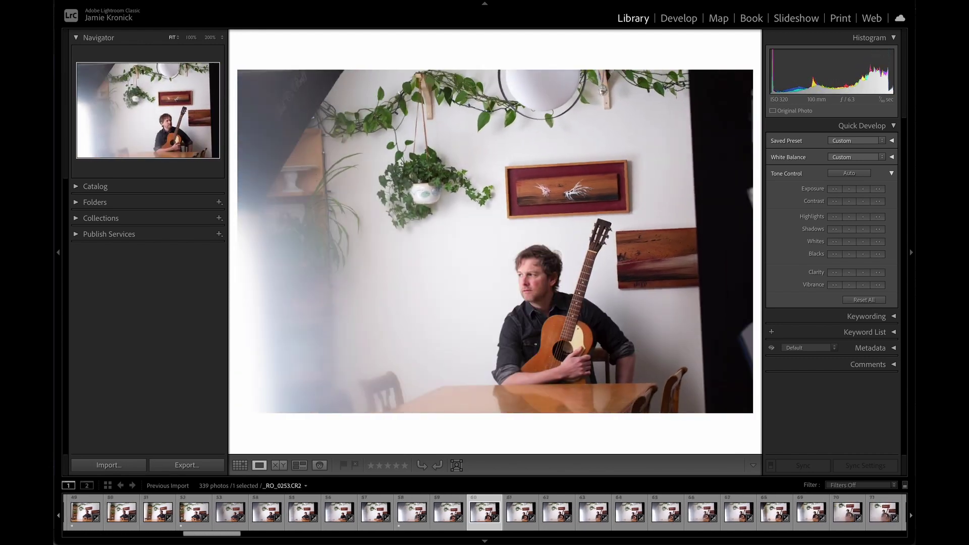
Go through the remaining guitar photos and the outdoor photos up to _RO_0514.CR2, rating the keepers one star.
{"action": "key", "text": "Right"}
{"action": "key", "text": "Right"}
{"action": "key", "text": "Right"}
{"action": "key", "text": "1"}
{"action": "key", "text": "Right"}
{"action": "key", "text": "Right"}
{"action": "key", "text": "Right"}
{"action": "key", "text": "Right"}
{"action": "key", "text": "Right"}
{"action": "key", "text": "Right"}
{"action": "key", "text": "Right"}
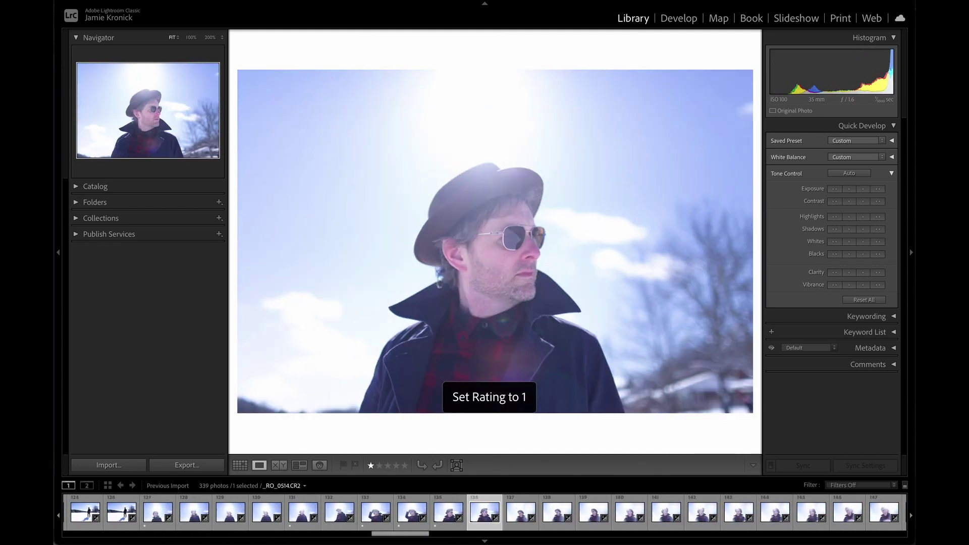
Review the sunlit outdoor portraits of the man in hat and sunglasses up to _RO_0569.CR2, giving the keeper one star.
{"action": "key", "text": "Right"}
{"action": "key", "text": "Right"}
{"action": "key", "text": "Right"}
{"action": "key", "text": "Right"}
{"action": "key", "text": "Right"}
{"action": "key", "text": "Right"}
{"action": "key", "text": "Right"}
{"action": "key", "text": "Right"}
{"action": "key", "text": "Right"}
{"action": "key", "text": "Right"}
{"action": "key", "text": "Right"}
{"action": "key", "text": "Right"}
{"action": "key", "text": "Right"}
{"action": "key", "text": "Right"}
{"action": "key", "text": "Right"}
{"action": "key", "text": "Right"}
{"action": "key", "text": "Right"}
{"action": "key", "text": "Right"}
{"action": "key", "text": "Right"}
{"action": "key", "text": "Right"}
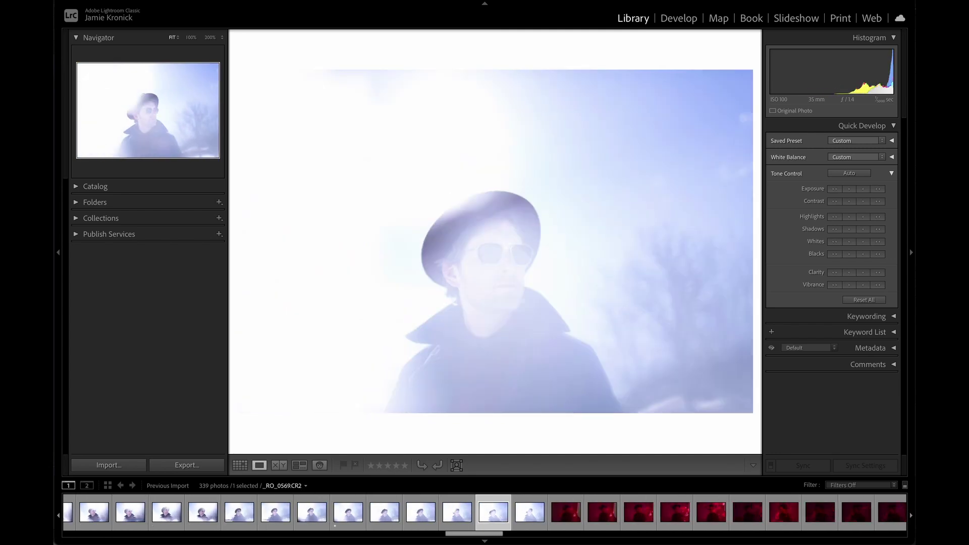
Move into the red-lit portraits up to _RO_0682.CR2, rating the strongest ones one star.
{"action": "key", "text": "Right"}
{"action": "key", "text": "Right"}
{"action": "key", "text": "Right"}
{"action": "key", "text": "Right"}
{"action": "key", "text": "Right"}
{"action": "key", "text": "Right"}
{"action": "key", "text": "Right"}
{"action": "key", "text": "Right"}
{"action": "key", "text": "Right"}
{"action": "key", "text": "Right"}
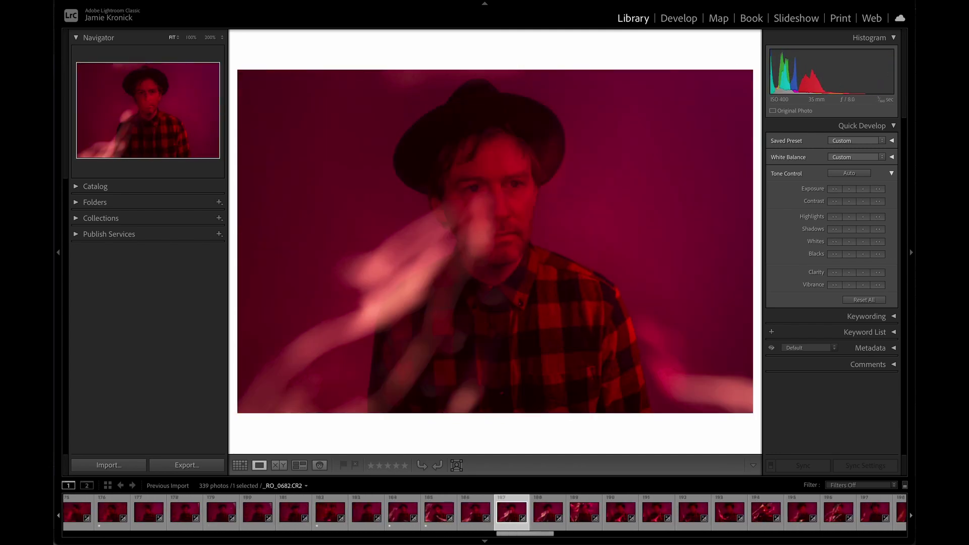
{"action": "key", "text": "1"}
Continue through the red-lit portraits from photo 187 to photo 216, giving photo 213 one star.
{"action": "key", "text": "Right"}
{"action": "key", "text": "Right"}
{"action": "key", "text": "Right"}
{"action": "key", "text": "Right"}
{"action": "key", "text": "Right"}
{"action": "key", "text": "Right"}
{"action": "key", "text": "Right"}
{"action": "key", "text": "Right"}
{"action": "key", "text": "Right"}
{"action": "key", "text": "Right"}
{"action": "key", "text": "Right"}
{"action": "key", "text": "Right"}
{"action": "key", "text": "Right"}
{"action": "key", "text": "Right"}
{"action": "key", "text": "Right"}
{"action": "key", "text": "Right"}
{"action": "key", "text": "Right"}
{"action": "key", "text": "Right"}
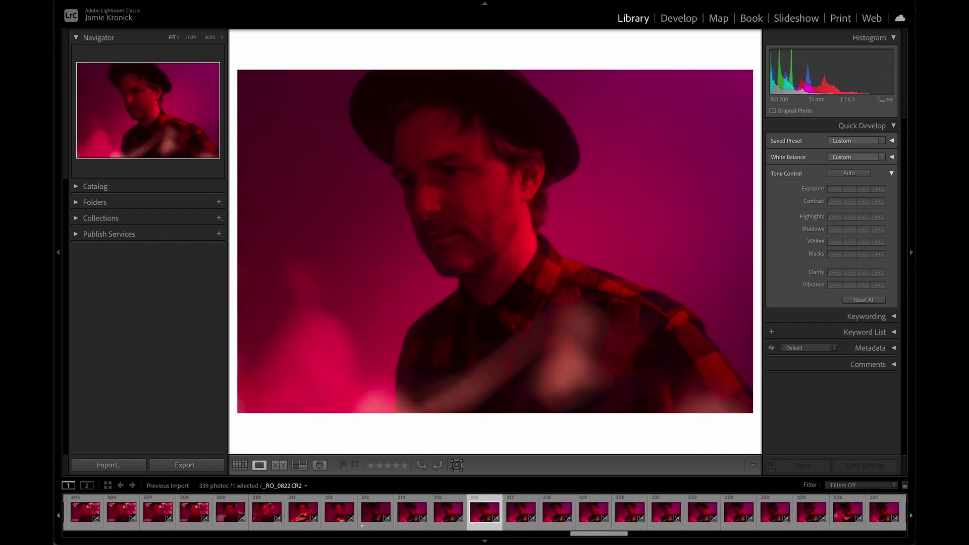
Review the last red-lit portraits up to the first white-background portrait, rating photos 229 and 230 one star.
{"action": "key", "text": "Right"}
{"action": "key", "text": "Right"}
{"action": "key", "text": "Right"}
{"action": "key", "text": "Right"}
{"action": "key", "text": "Right"}
{"action": "key", "text": "Right"}
{"action": "key", "text": "Right"}
{"action": "key", "text": "Right"}
{"action": "key", "text": "Right"}
{"action": "key", "text": "Right"}
{"action": "key", "text": "Right"}
{"action": "key", "text": "Right"}
{"action": "key", "text": "Right"}
{"action": "key", "text": "Right"}
{"action": "key", "text": "Right"}
{"action": "key", "text": "Right"}
{"action": "key", "text": "Right"}
{"action": "key", "text": "Right"}
{"action": "key", "text": "Right"}
{"action": "key", "text": "Right"}
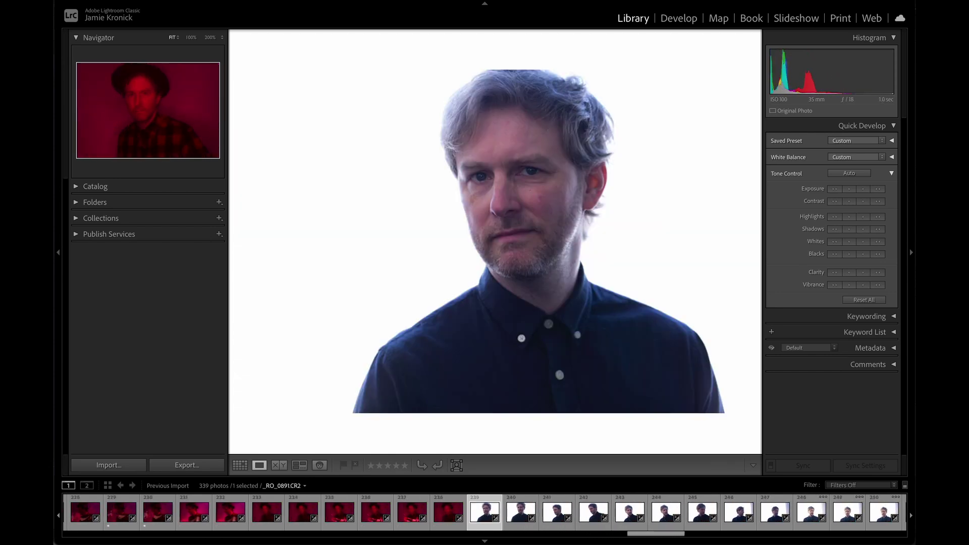
Review the white-background portraits from photo 239 up to _RO_1088.CR2, giving the strongest ones one star.
{"action": "key", "text": "Right"}
{"action": "key", "text": "Right"}
{"action": "key", "text": "Right"}
{"action": "key", "text": "Right"}
{"action": "key", "text": "Right"}
{"action": "key", "text": "Right"}
{"action": "key", "text": "Right"}
{"action": "key", "text": "Right"}
{"action": "key", "text": "Right"}
{"action": "key", "text": "Right"}
{"action": "key", "text": "Right"}
{"action": "key", "text": "Right"}
{"action": "key", "text": "Right"}
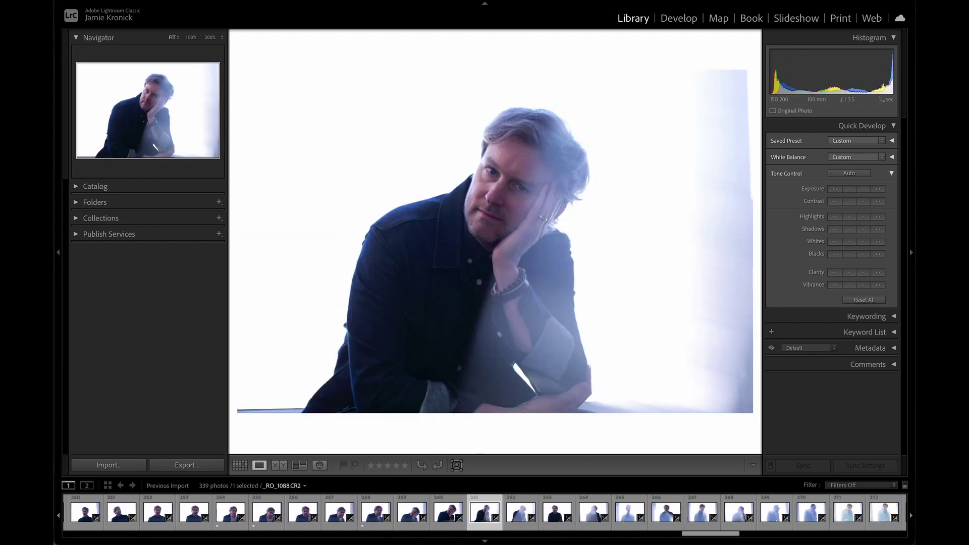
{"action": "key", "text": "1"}
Continue through the hazy backlit portraits up to _RO_1157.CR2, giving the best one a single star.
{"action": "key", "text": "Right"}
{"action": "key", "text": "Right"}
{"action": "key", "text": "Right"}
{"action": "key", "text": "Right"}
{"action": "key", "text": "Right"}
{"action": "key", "text": "Right"}
{"action": "key", "text": "Right"}
{"action": "key", "text": "Right"}
{"action": "key", "text": "Right"}
{"action": "key", "text": "Right"}
{"action": "key", "text": "Right"}
{"action": "key", "text": "Right"}
{"action": "key", "text": "Right"}
{"action": "key", "text": "Right"}
{"action": "key", "text": "Right"}
{"action": "key", "text": "Right"}
{"action": "key", "text": "Right"}
{"action": "key", "text": "Right"}
{"action": "key", "text": "Right"}
{"action": "key", "text": "Right"}
{"action": "key", "text": "Right"}
{"action": "key", "text": "Right"}
{"action": "key", "text": "Right"}
{"action": "key", "text": "Right"}
{"action": "key", "text": "Right"}
{"action": "key", "text": "Right"}
{"action": "key", "text": "Right"}
{"action": "key", "text": "Right"}
{"action": "key", "text": "Right"}
{"action": "key", "text": "Right"}
{"action": "key", "text": "Right"}
{"action": "key", "text": "Right"}
{"action": "key", "text": "Right"}
{"action": "key", "text": "Right"}
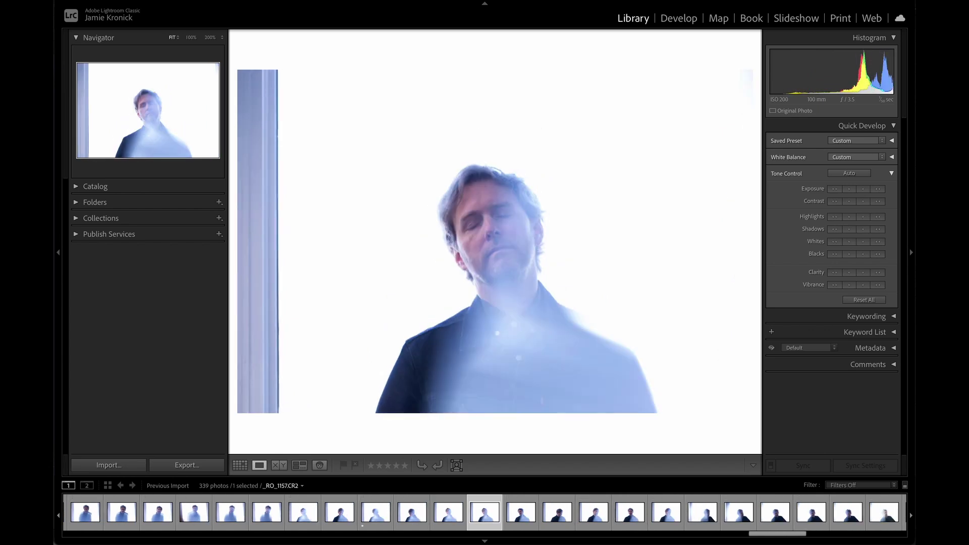
Review the following backlit portraits up to the hat portrait _RO_1296.CR2, rating the keepers one star.
{"action": "key", "text": "Right"}
{"action": "key", "text": "Right"}
{"action": "key", "text": "Right"}
{"action": "key", "text": "Right"}
{"action": "key", "text": "Right"}
{"action": "key", "text": "Right"}
{"action": "key", "text": "Right"}
{"action": "key", "text": "Right"}
{"action": "key", "text": "Right"}
{"action": "key", "text": "Right"}
{"action": "key", "text": "Right"}
{"action": "key", "text": "Right"}
{"action": "key", "text": "Right"}
{"action": "key", "text": "Right"}
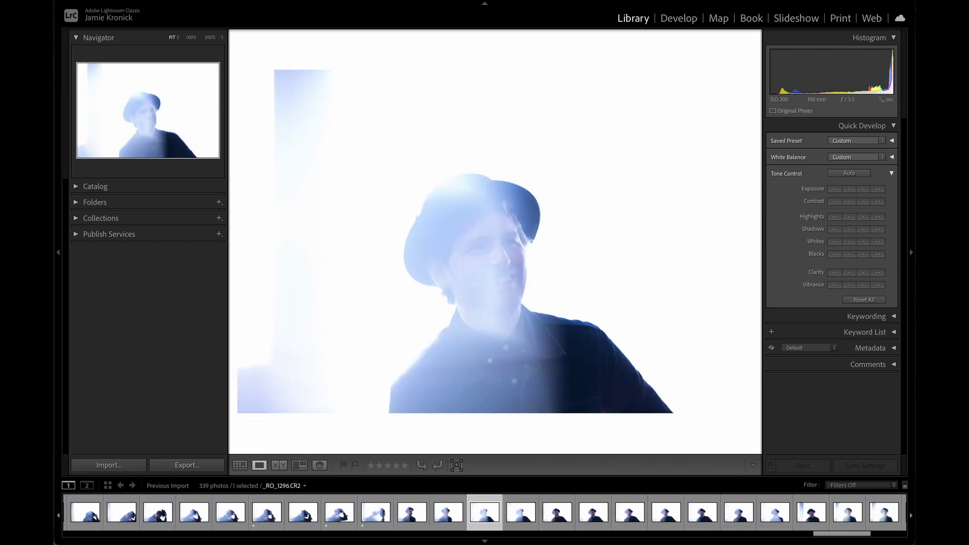
Finish reviewing the backlit hat portraits through the final photo, giving photos 322, 325 and 339 one star.
{"action": "key", "text": "1"}
{"action": "key", "text": "Right"}
{"action": "key", "text": "Right"}
{"action": "key", "text": "Right"}
{"action": "key", "text": "1"}
{"action": "key", "text": "Right"}
{"action": "key", "text": "Right"}
{"action": "key", "text": "Right"}
{"action": "key", "text": "Right"}
{"action": "key", "text": "Right"}
{"action": "key", "text": "Right"}
{"action": "key", "text": "Right"}
{"action": "key", "text": "Right"}
{"action": "key", "text": "Right"}
{"action": "key", "text": "1"}
{"action": "key", "text": "Right"}
{"action": "key", "text": "Right"}
{"action": "key", "text": "Right"}
{"action": "key", "text": "Right"}
{"action": "key", "text": "Right"}
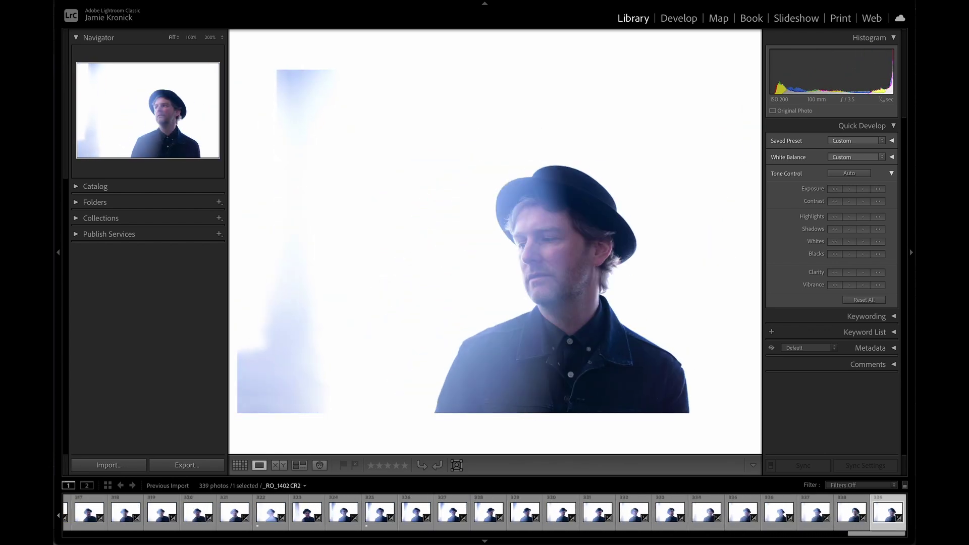
{"action": "key", "text": "1"}
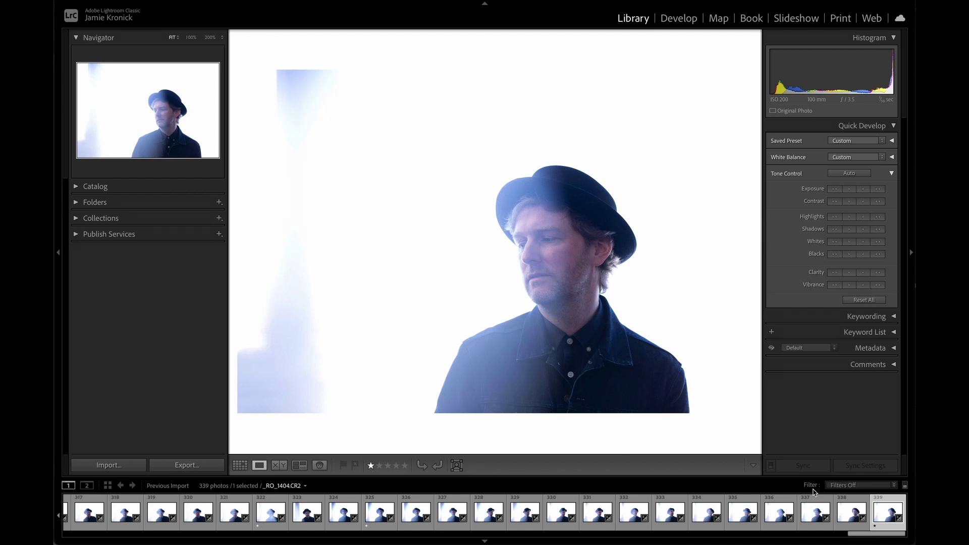
Filter the shoot to show only Rated photos and return to the start of the filmstrip.
{"action": "left_click", "coordinate": [862, 485]}
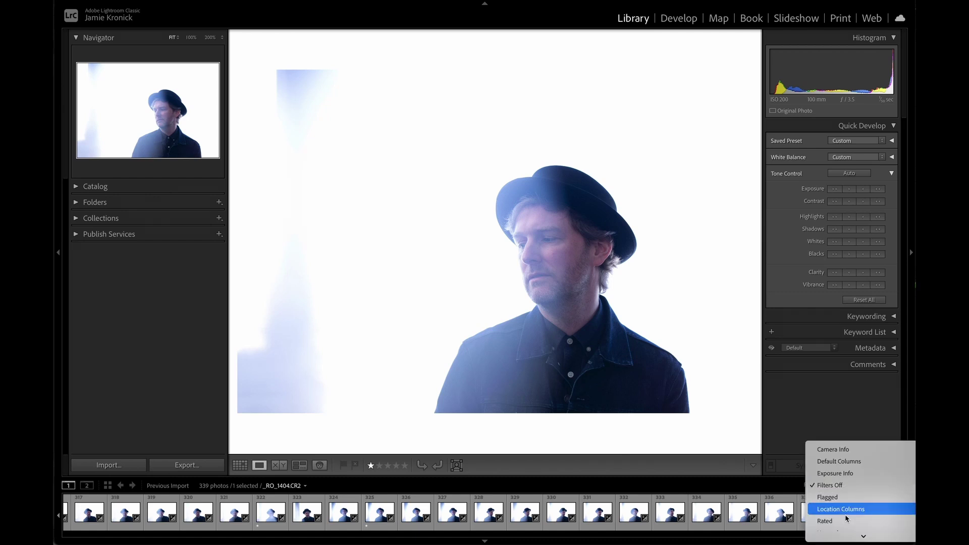
{"action": "left_click", "coordinate": [827, 521]}
{"action": "key", "text": "Home"}
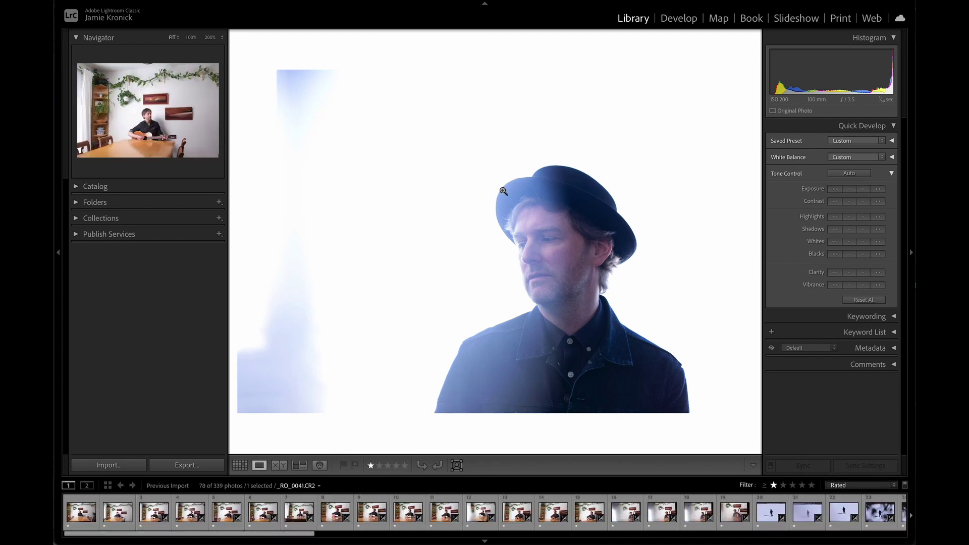
In Develop, adjust the indoor guitar portrait _RO_0099.CR2 with Contrast +34, Highlights -30, Shadows +23 and Whites +25.
{"action": "key", "text": "d"}
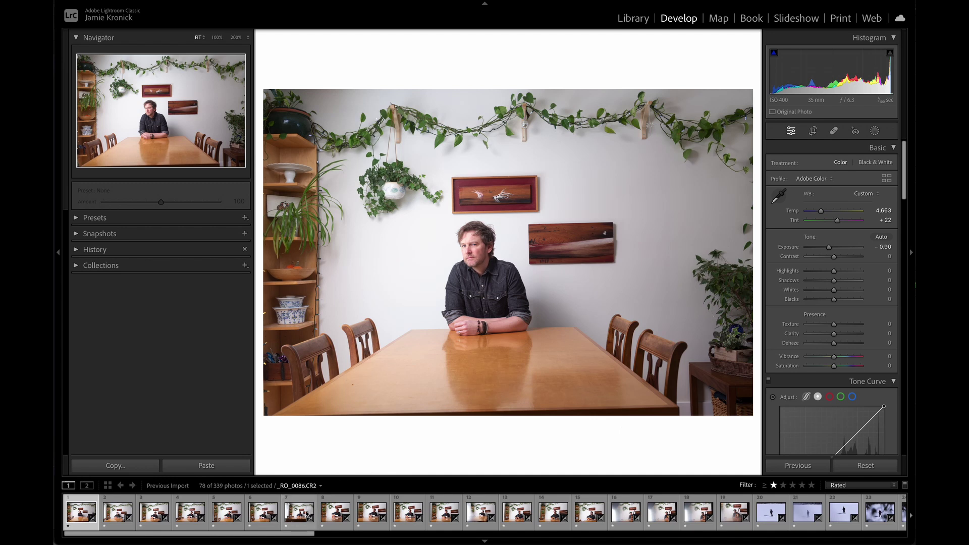
{"action": "left_click", "coordinate": [334, 512]}
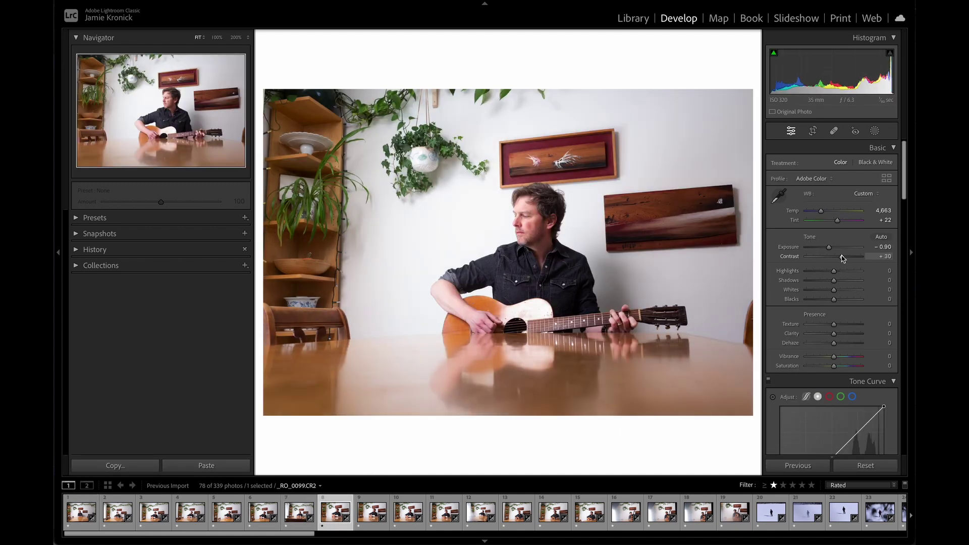
{"action": "mouse_move", "coordinate": [839, 279]}
{"action": "left_mouse_down"}
{"action": "mouse_move", "coordinate": [824, 272]}
{"action": "mouse_move", "coordinate": [846, 291]}
{"action": "left_mouse_up"}
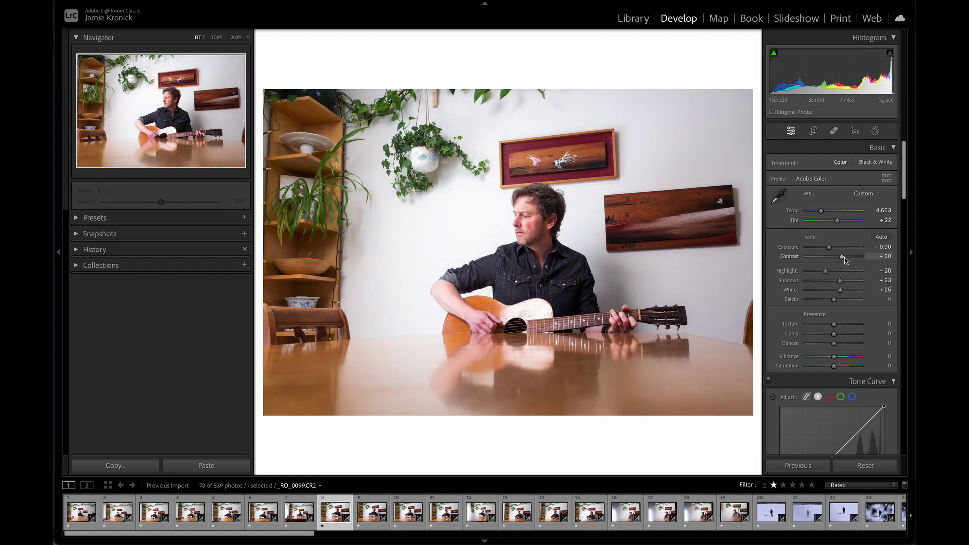
{"action": "left_click_drag", "start_coordinate": [844, 257], "coordinate": [846, 257]}
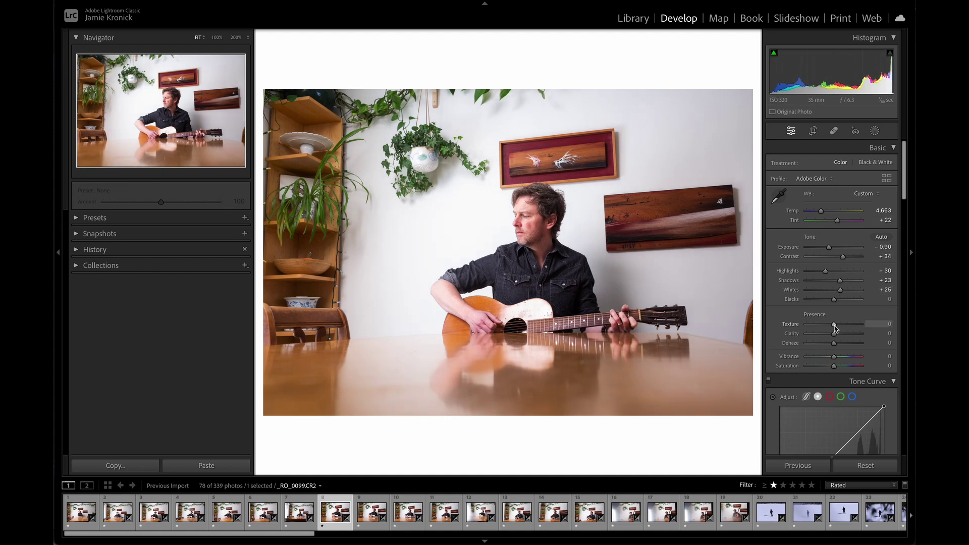
Refine the guitar portrait with Contrast +39, Shadows +26, Texture +7 and Vibrance +8, and sync the look across the 19 indoor photos.
{"action": "left_click_drag", "start_coordinate": [842, 281], "coordinate": [845, 256]}
{"action": "left_click_drag", "start_coordinate": [834, 356], "coordinate": [837, 356]}
{"action": "scroll", "coordinate": [838, 359], "scroll_direction": "down", "scroll_amount": 5}
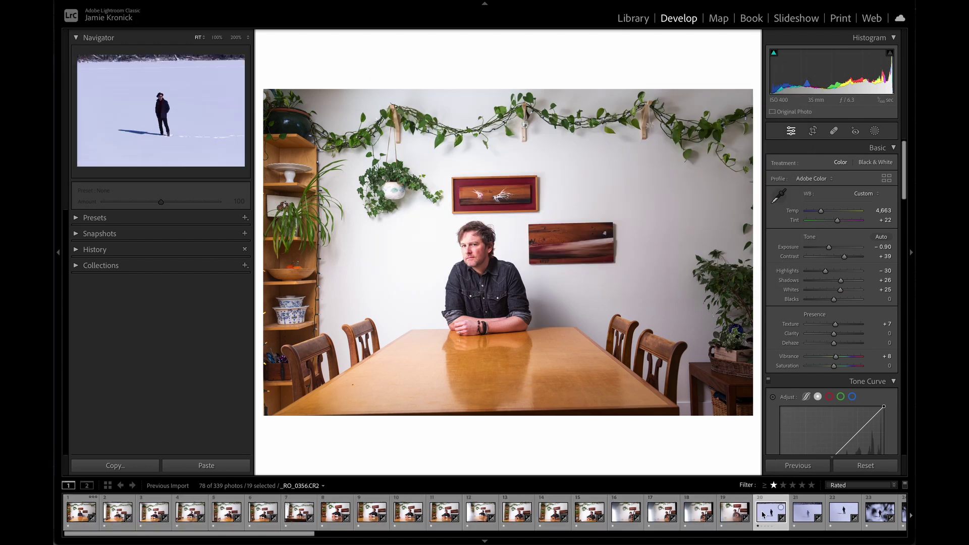
Grade the snow field photo _RO_0356.CR2 by warming its temperature, balancing highlights, shadows, whites, contrast and exposure, and shifting the blue hue.
{"action": "left_click", "coordinate": [771, 511]}
{"action": "left_click_drag", "start_coordinate": [827, 210], "coordinate": [835, 211]}
{"action": "mouse_move", "coordinate": [834, 270]}
{"action": "left_mouse_down"}
{"action": "mouse_move", "coordinate": [824, 274]}
{"action": "mouse_move", "coordinate": [840, 280]}
{"action": "left_mouse_up"}
{"action": "left_click_drag", "start_coordinate": [833, 289], "coordinate": [839, 292]}
{"action": "mouse_move", "coordinate": [833, 256]}
{"action": "left_mouse_down"}
{"action": "mouse_move", "coordinate": [822, 259]}
{"action": "mouse_move", "coordinate": [831, 247]}
{"action": "left_mouse_up"}
{"action": "scroll", "coordinate": [837, 318], "scroll_direction": "down", "scroll_amount": 5}
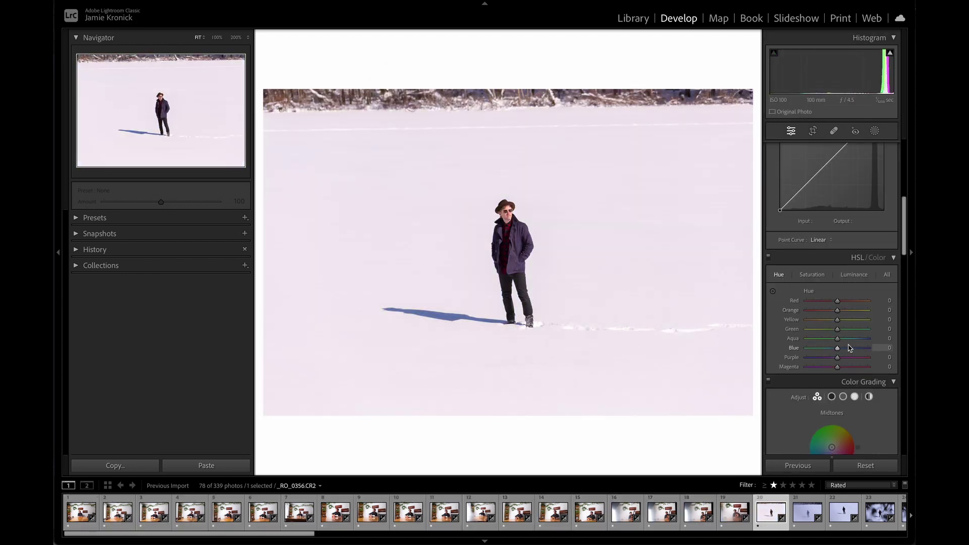
{"action": "mouse_move", "coordinate": [837, 347]}
{"action": "left_mouse_down"}
{"action": "mouse_move", "coordinate": [823, 348]}
{"action": "mouse_move", "coordinate": [830, 353]}
{"action": "left_mouse_up"}
Grade the sunlit portrait _RO_0443.CR2 with Exposure -0.40, Contrast -9, Highlights -39, Shadows +27, Whites +32 and Texture +30, and fine-tune its temperature.
{"action": "scroll", "coordinate": [813, 425], "scroll_direction": "up", "scroll_amount": 5}
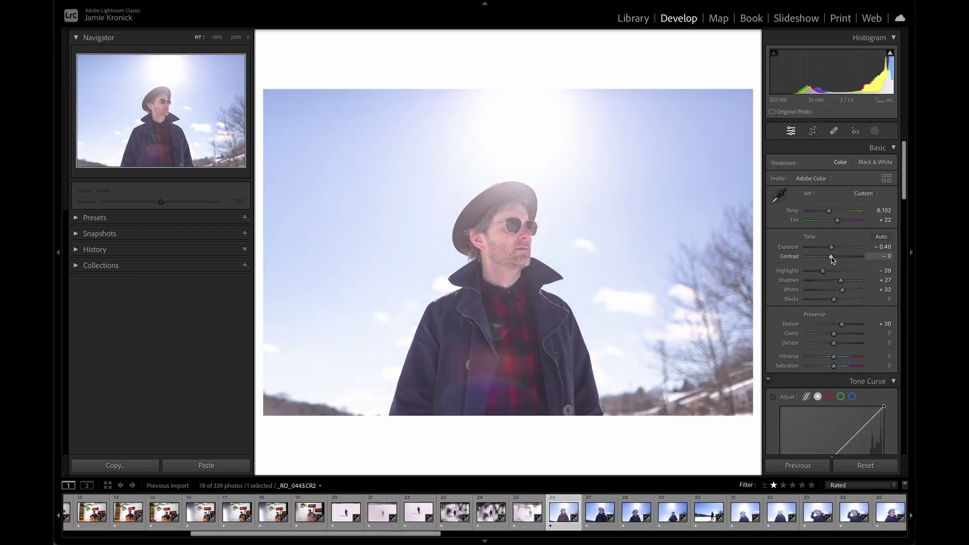
{"action": "left_click_drag", "start_coordinate": [829, 210], "coordinate": [833, 213]}
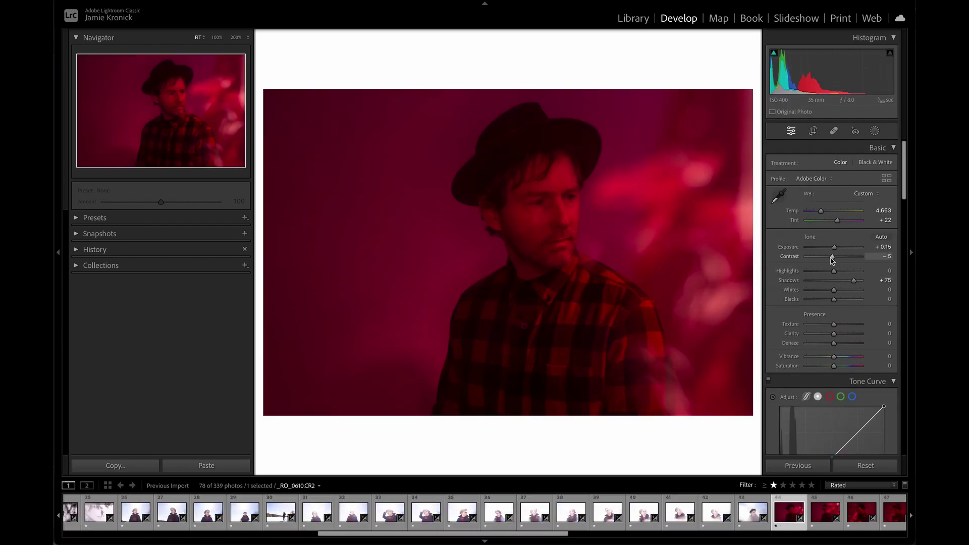
Grade the red-lit portrait _RO_0610.CR2 with Temp 4,376, Tint -18, Highlights +55, Whites +41 and Blacks -5, and apply it to the other red-lit photos.
{"action": "left_click_drag", "start_coordinate": [837, 220], "coordinate": [830, 220]}
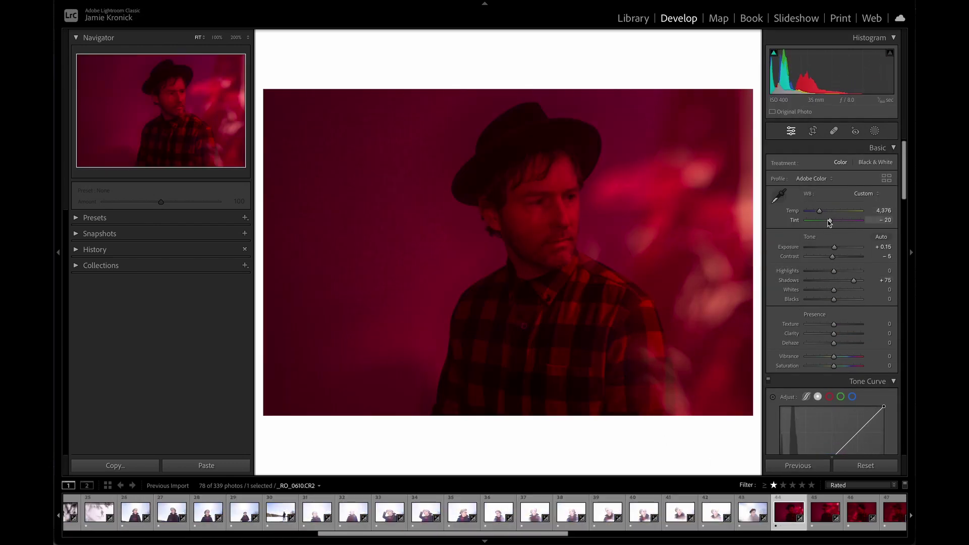
{"action": "left_click_drag", "start_coordinate": [834, 270], "coordinate": [816, 284]}
{"action": "scroll", "coordinate": [833, 303], "scroll_direction": "down", "scroll_amount": 8}
{"action": "left_click", "coordinate": [853, 248]}
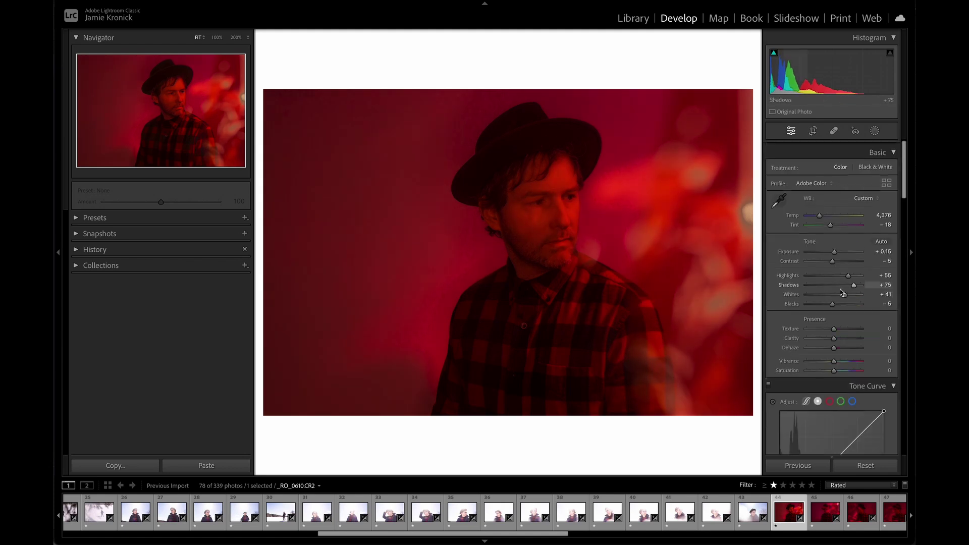
{"action": "key", "text": "ctrl+shift+c"}
{"action": "key", "text": "Return"}
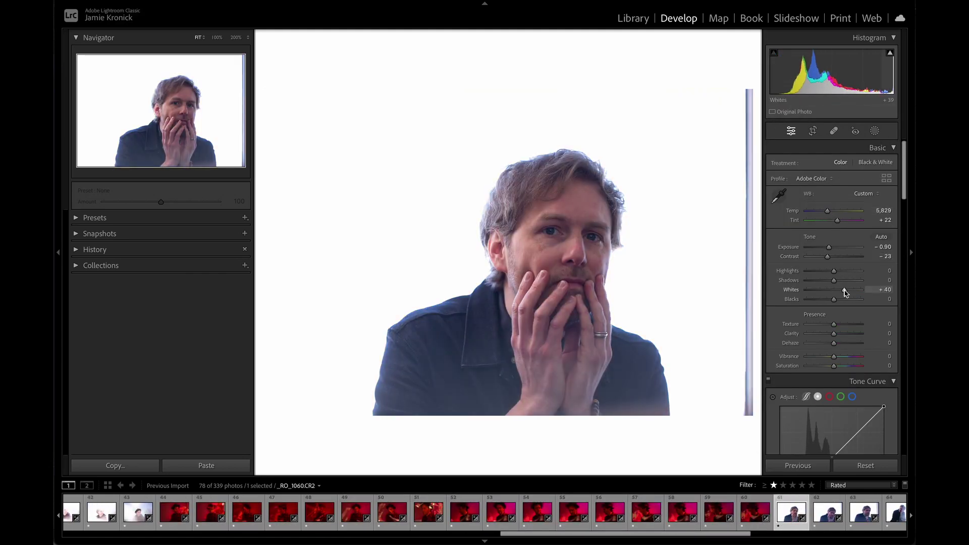
Adjust the white-background portrait _RO_1060.CR2 with Temp 5,829, Contrast -23 and Whites +40, and refine its exposure.
{"action": "left_click_drag", "start_coordinate": [824, 247], "coordinate": [831, 248]}
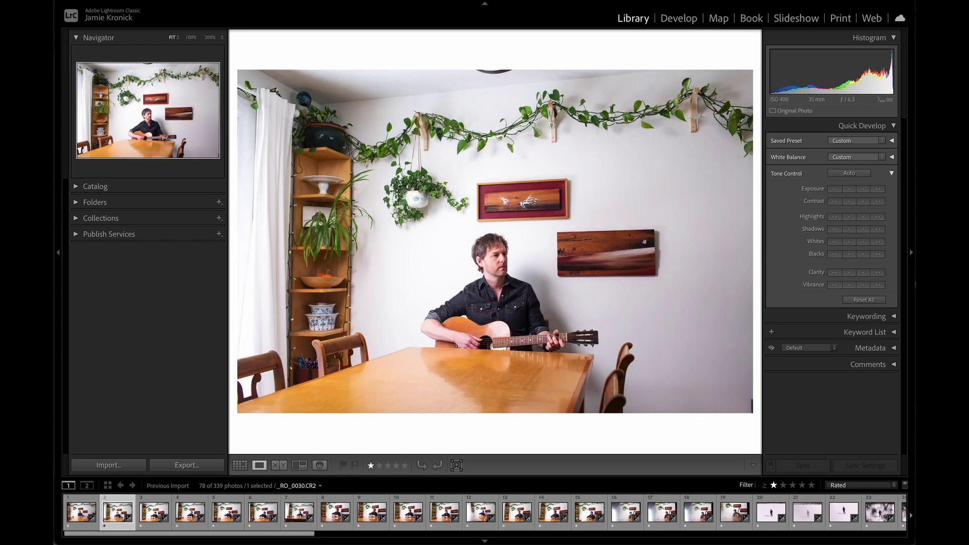
Begin a second cull of the one-star indoor portraits in the Library, giving photos 3 and 4 two stars.
{"action": "key", "text": "Right"}
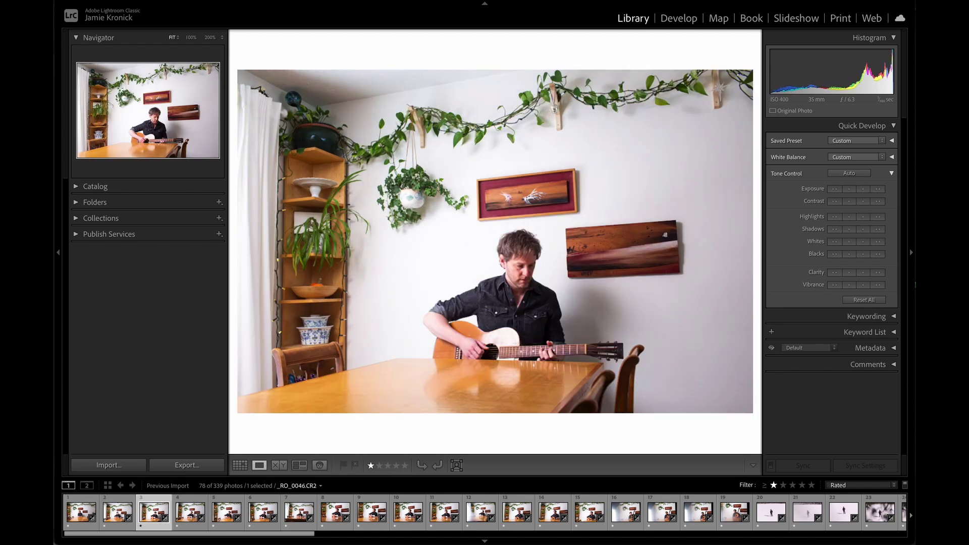
{"action": "key", "text": "2"}
{"action": "key", "text": "2"}
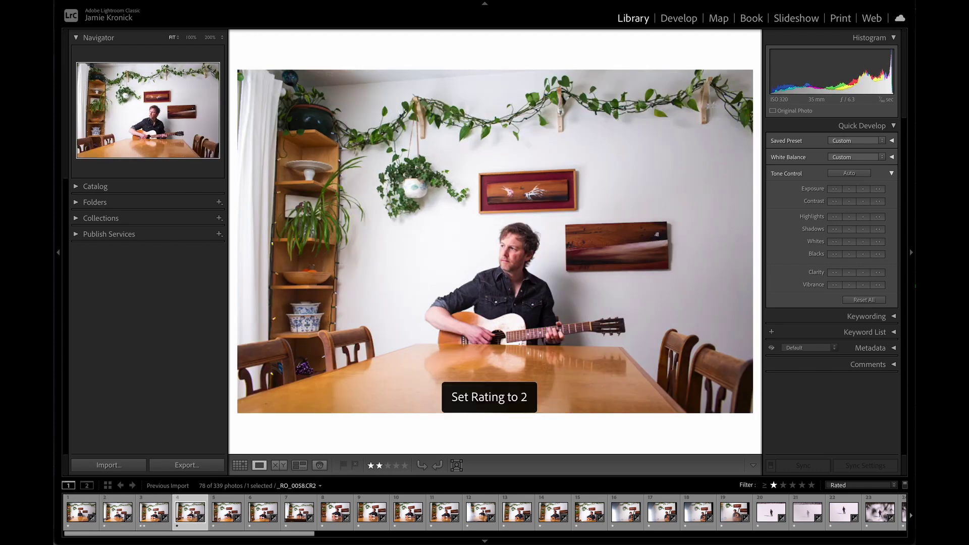
{"action": "key", "text": "Right"}
{"action": "key", "text": "Right"}
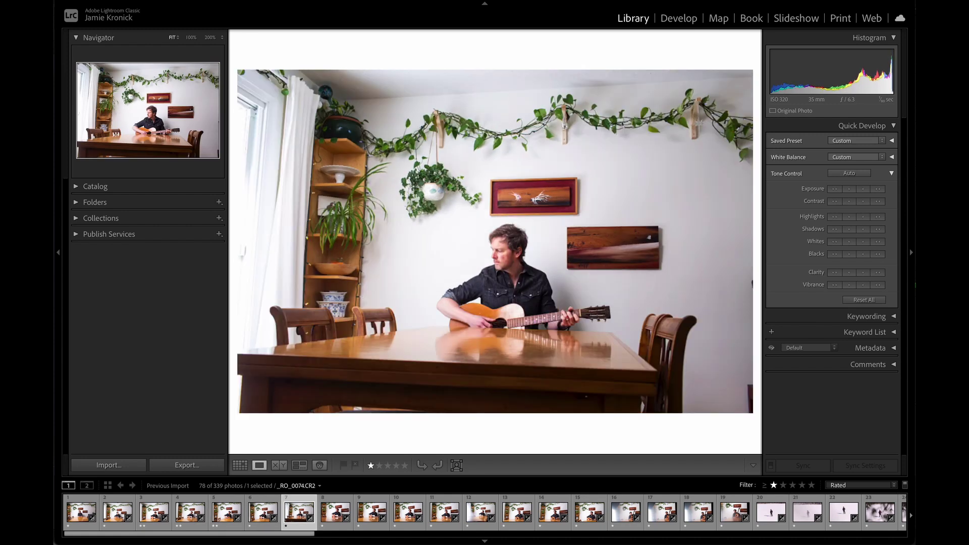
Continue the second cull through the indoor guitar portraits up to _RO_0210.CR2, giving the strongest ones two stars.
{"action": "key", "text": "Right"}
{"action": "key", "text": "2"}
{"action": "key", "text": "Right"}
{"action": "key", "text": "2"}
{"action": "key", "text": "Right"}
{"action": "key", "text": "2"}
{"action": "key", "text": "Right"}
{"action": "key", "text": "Right"}
{"action": "key", "text": "Right"}
{"action": "key", "text": "Right"}
{"action": "key", "text": "Right"}
{"action": "key", "text": "2"}
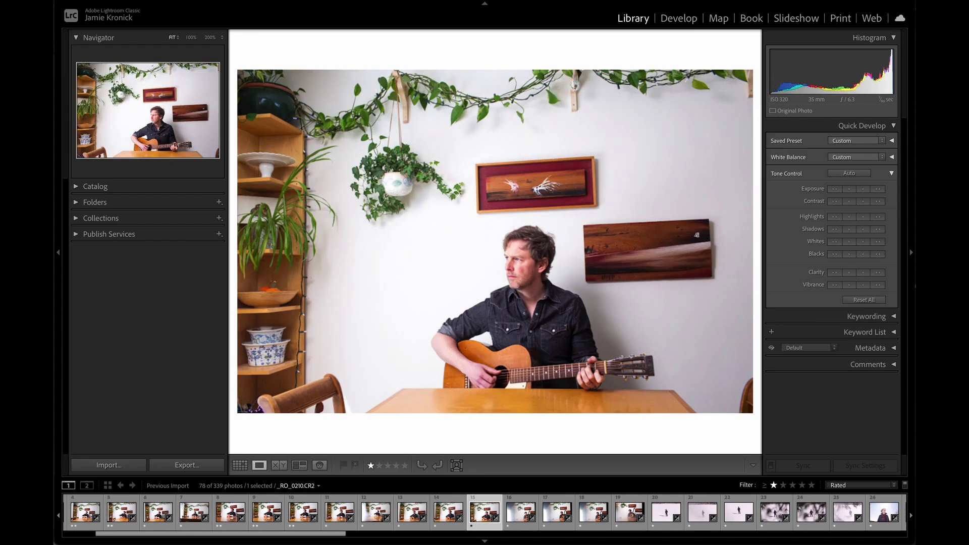
Cull the remaining indoor portraits and the snow photos up to the sunlit portrait _RO_0444.CR2, giving the best ones two stars.
{"action": "key", "text": "Right"}
{"action": "key", "text": "Right"}
{"action": "key", "text": "2"}
{"action": "key", "text": "Right"}
{"action": "key", "text": "Right"}
{"action": "key", "text": "2"}
{"action": "key", "text": "Right"}
{"action": "key", "text": "Right"}
{"action": "key", "text": "Right"}
{"action": "key", "text": "2"}
{"action": "key", "text": "Right"}
{"action": "key", "text": "Right"}
{"action": "key", "text": "Right"}
{"action": "key", "text": "Right"}
{"action": "key", "text": "Right"}
{"action": "key", "text": "Right"}
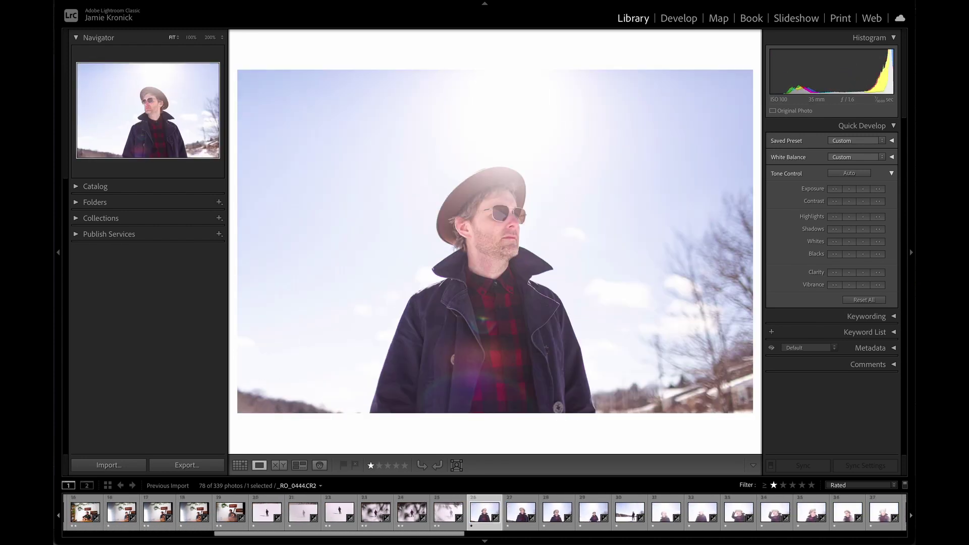
Cull the remaining snow portraits and the first red-lit photos up to _RO_0639.CR2, giving the strongest ones two stars.
{"action": "key", "text": "Right"}
{"action": "key", "text": "Right"}
{"action": "key", "text": "Right"}
{"action": "key", "text": "Right"}
{"action": "key", "text": "Right"}
{"action": "key", "text": "2"}
{"action": "key", "text": "Right"}
{"action": "key", "text": "Right"}
{"action": "key", "text": "Right"}
{"action": "key", "text": "Right"}
{"action": "key", "text": "2"}
{"action": "key", "text": "Right"}
{"action": "key", "text": "Right"}
{"action": "key", "text": "2"}
{"action": "key", "text": "Right"}
{"action": "key", "text": "2"}
{"action": "key", "text": "Right"}
{"action": "key", "text": "Right"}
{"action": "key", "text": "Right"}
{"action": "key", "text": "Right"}
{"action": "key", "text": "Right"}
{"action": "key", "text": "Right"}
{"action": "key", "text": "Right"}
{"action": "key", "text": "Right"}
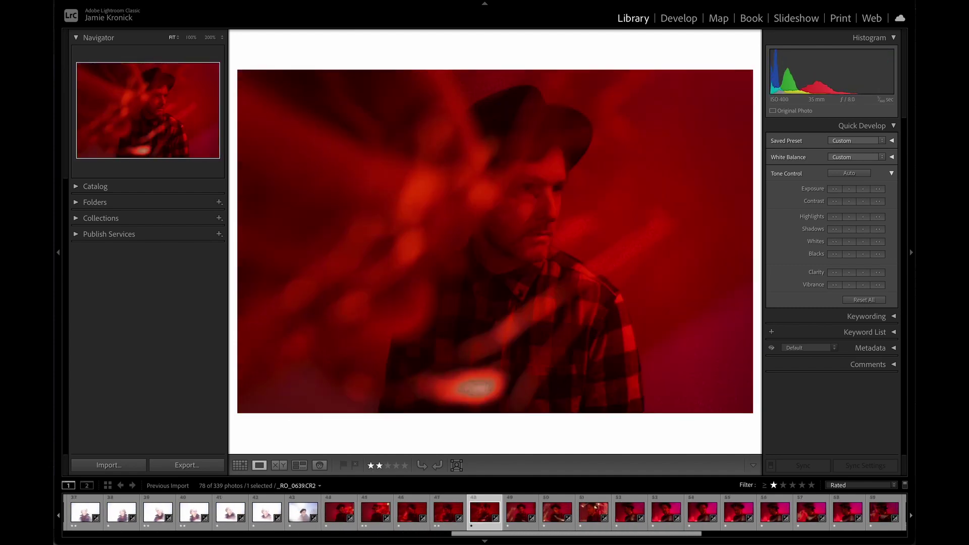
Cull the remaining red-lit portraits and the first bright window portraits up to _RO_1115.CR2, giving the best ones two stars.
{"action": "key", "text": "Right"}
{"action": "key", "text": "Right"}
{"action": "key", "text": "Right"}
{"action": "key", "text": "Right"}
{"action": "key", "text": "2"}
{"action": "key", "text": "Right"}
{"action": "key", "text": "2"}
{"action": "key", "text": "Right"}
{"action": "key", "text": "Right"}
{"action": "key", "text": "2"}
{"action": "key", "text": "Right"}
{"action": "key", "text": "Right"}
{"action": "key", "text": "Right"}
{"action": "key", "text": "Right"}
{"action": "key", "text": "2"}
{"action": "key", "text": "Right"}
{"action": "key", "text": "2"}
{"action": "key", "text": "Right"}
{"action": "key", "text": "Right"}
{"action": "key", "text": "Right"}
{"action": "key", "text": "Right"}
{"action": "key", "text": "Right"}
{"action": "key", "text": "2"}
{"action": "key", "text": "Right"}
{"action": "key", "text": "2"}
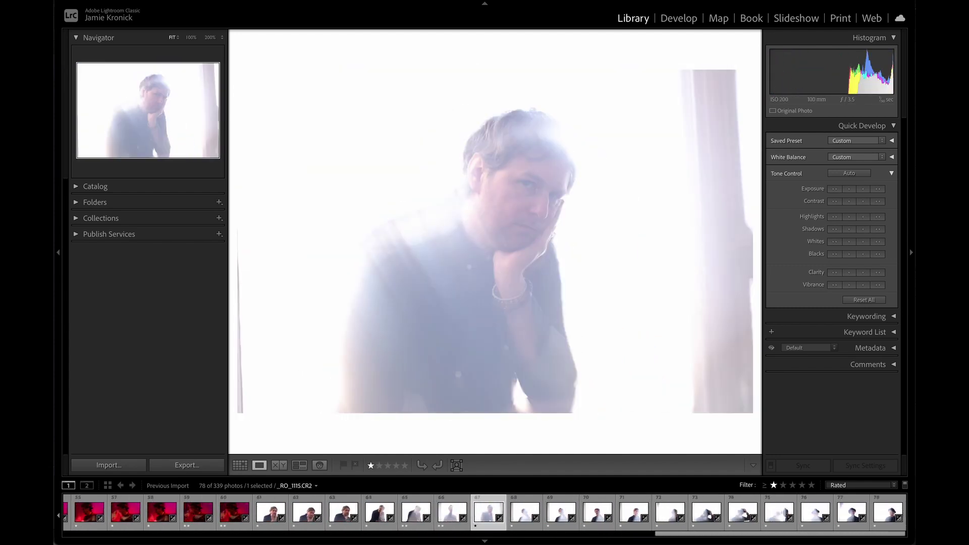
Finish the second cull with the white-background portraits up to _RO_1404.CR2, and filter the shoot to two-star photos.
{"action": "key", "text": "Right"}
{"action": "key", "text": "2"}
{"action": "key", "text": "Right"}
{"action": "key", "text": "2"}
{"action": "key", "text": "Right"}
{"action": "key", "text": "2"}
{"action": "key", "text": "Right"}
{"action": "key", "text": "Right"}
{"action": "key", "text": "Right"}
{"action": "key", "text": "Right"}
{"action": "key", "text": "2"}
{"action": "key", "text": "Right"}
{"action": "key", "text": "2"}
{"action": "key", "text": "Right"}
{"action": "key", "text": "Right"}
{"action": "key", "text": "Right"}
{"action": "key", "text": "Right"}
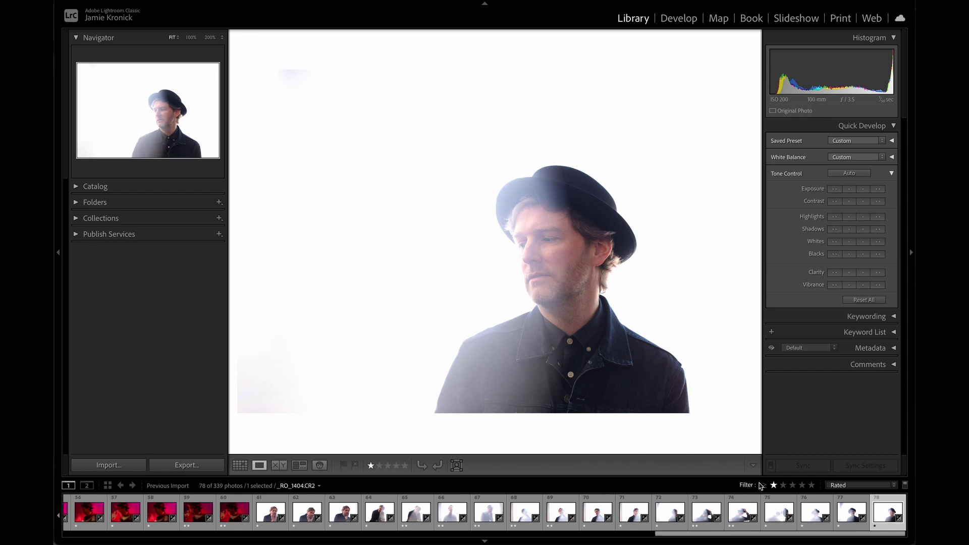
{"action": "left_click", "coordinate": [783, 486]}
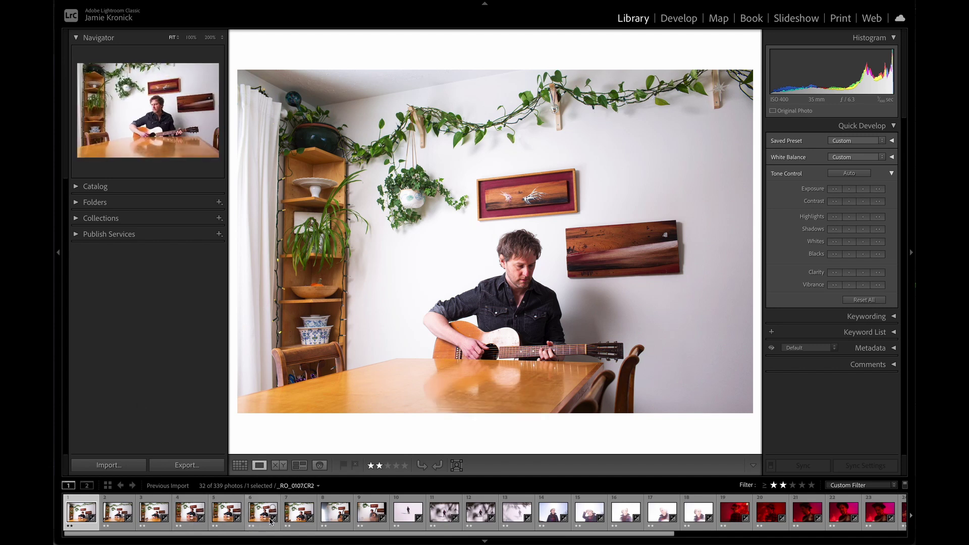
Sharpen the guitar portrait _RO_0046.CR2 in Develop with Amount 56, Radius 0.5 and Masking 58.
{"action": "left_click", "coordinate": [674, 19]}
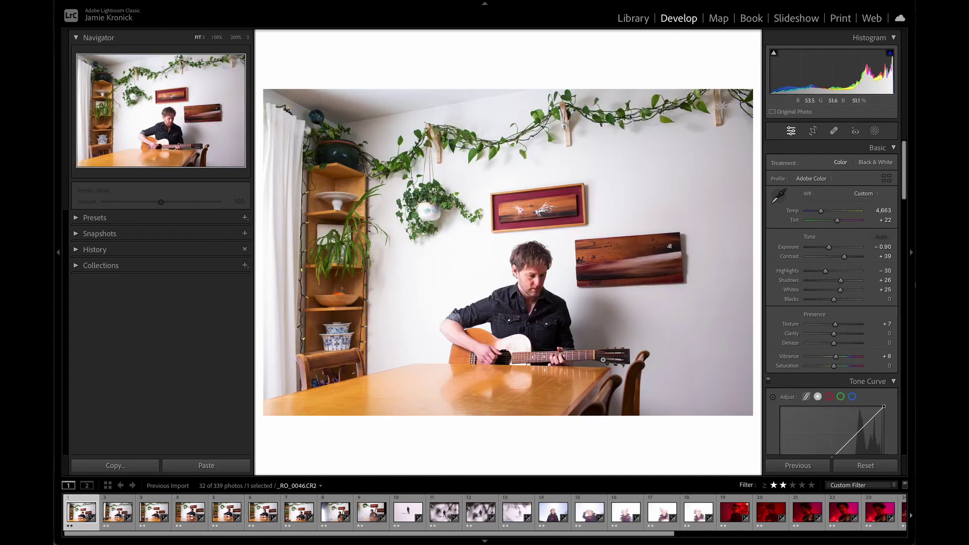
{"action": "scroll", "coordinate": [832, 328], "scroll_direction": "down", "scroll_amount": 5}
{"action": "left_click", "coordinate": [658, 331]}
{"action": "left_click_drag", "start_coordinate": [806, 253], "coordinate": [838, 282]}
Synchronize only the sharpening settings across all two-star photos, and check several of them from the different sets.
{"action": "key", "text": "ctrl+a"}
{"action": "left_click", "coordinate": [802, 465]}
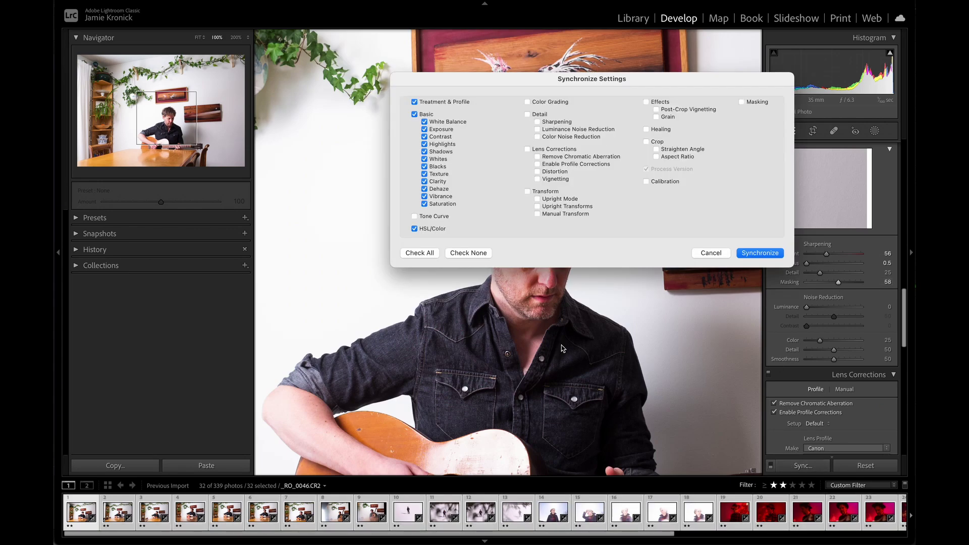
{"action": "left_click", "coordinate": [479, 257]}
{"action": "left_click", "coordinate": [537, 122]}
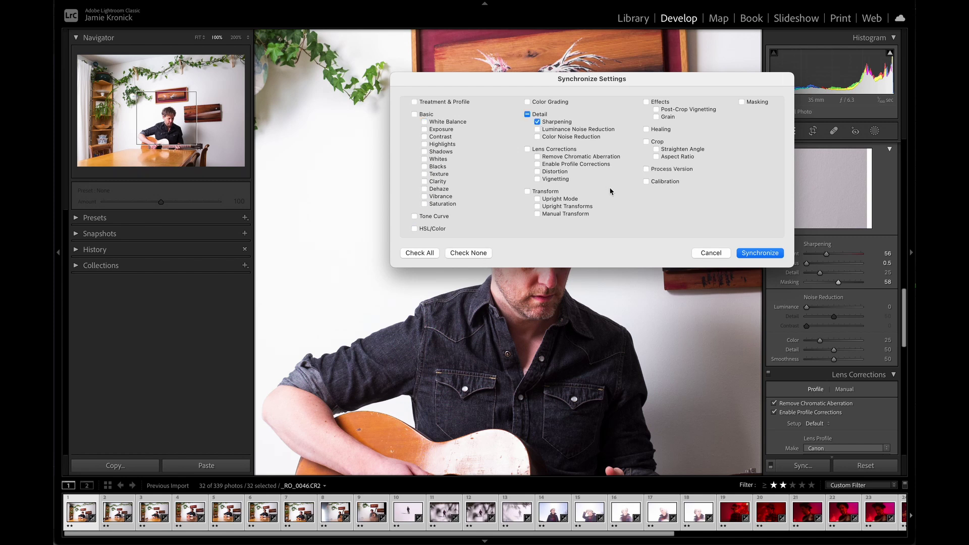
{"action": "left_click", "coordinate": [746, 254]}
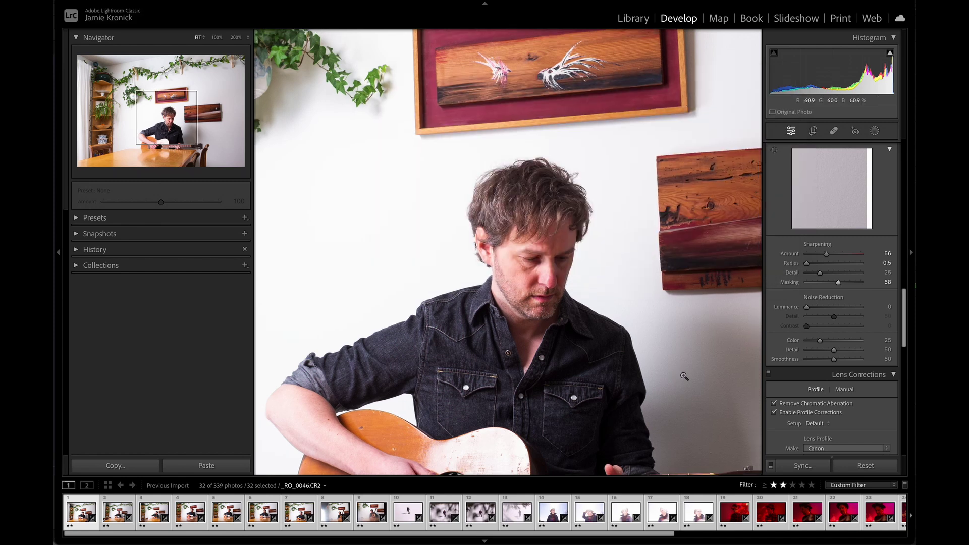
{"action": "left_click", "coordinate": [682, 374]}
{"action": "left_click", "coordinate": [157, 513]}
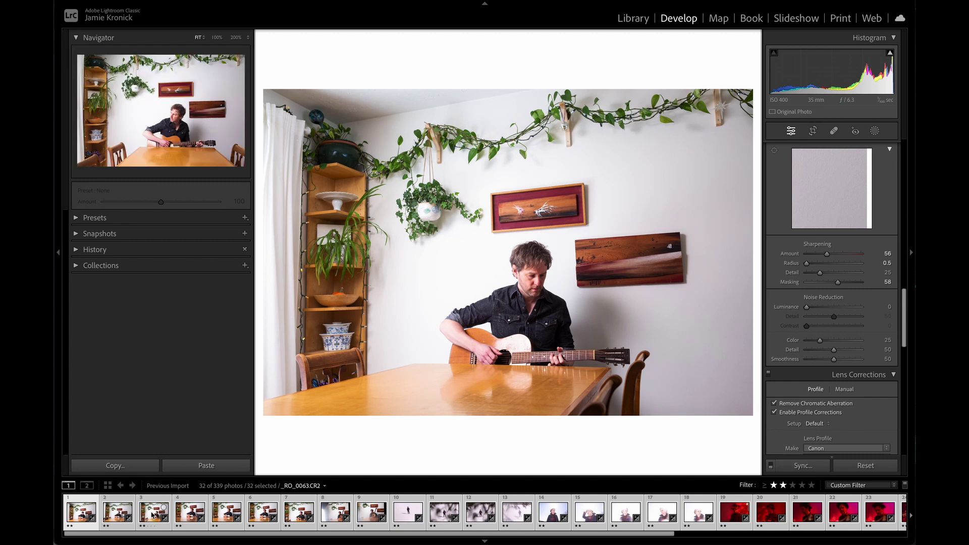
{"action": "left_click", "coordinate": [325, 517]}
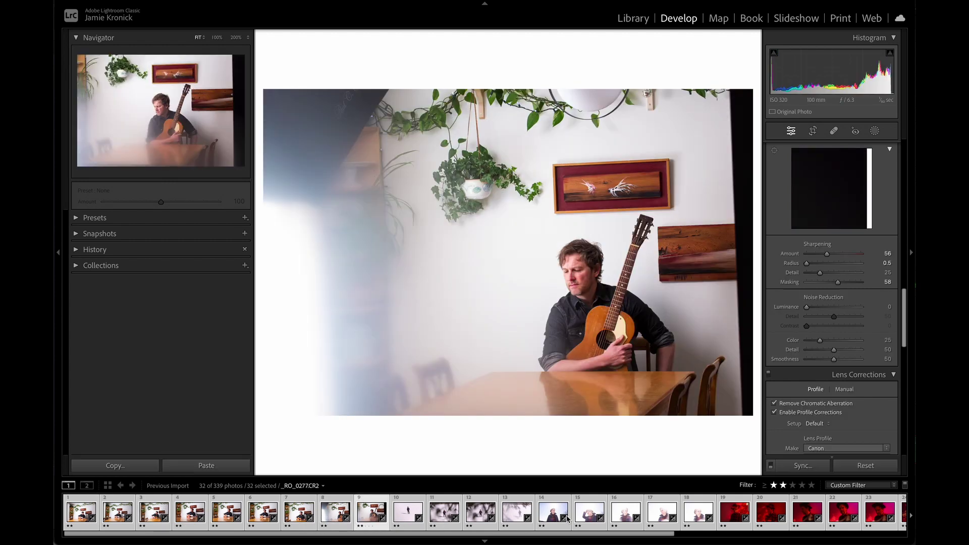
{"action": "left_click", "coordinate": [552, 513]}
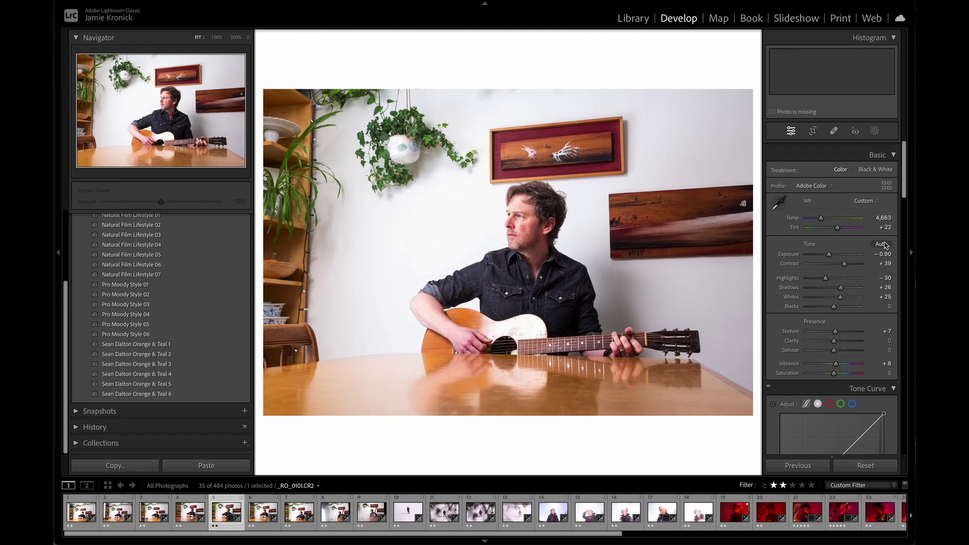
Add grain to the guitar portrait _RO_0101.CR2 with Amount 35 and Size 23, and compare it with the effects off and on.
{"action": "scroll", "coordinate": [884, 245], "scroll_direction": "down", "scroll_amount": 10}
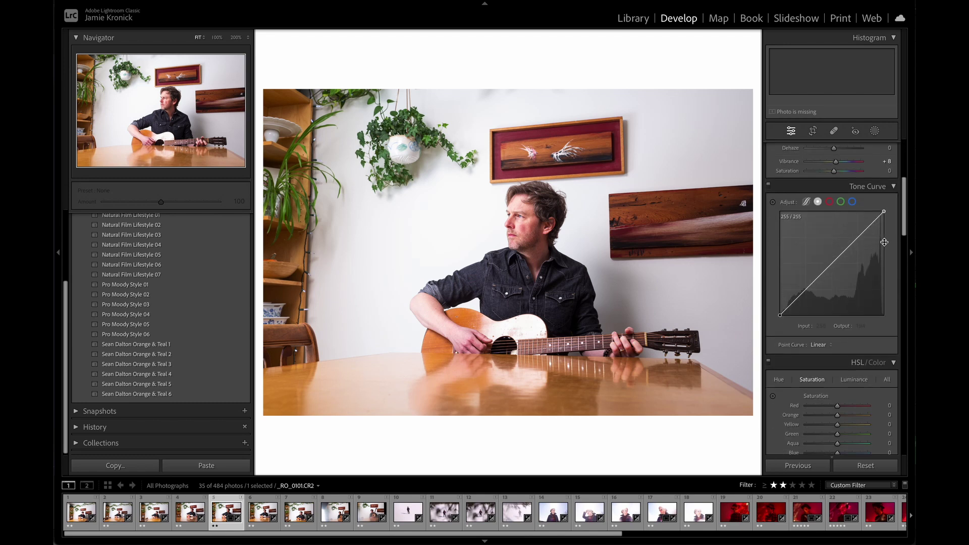
{"action": "scroll", "coordinate": [884, 244], "scroll_direction": "down", "scroll_amount": 12}
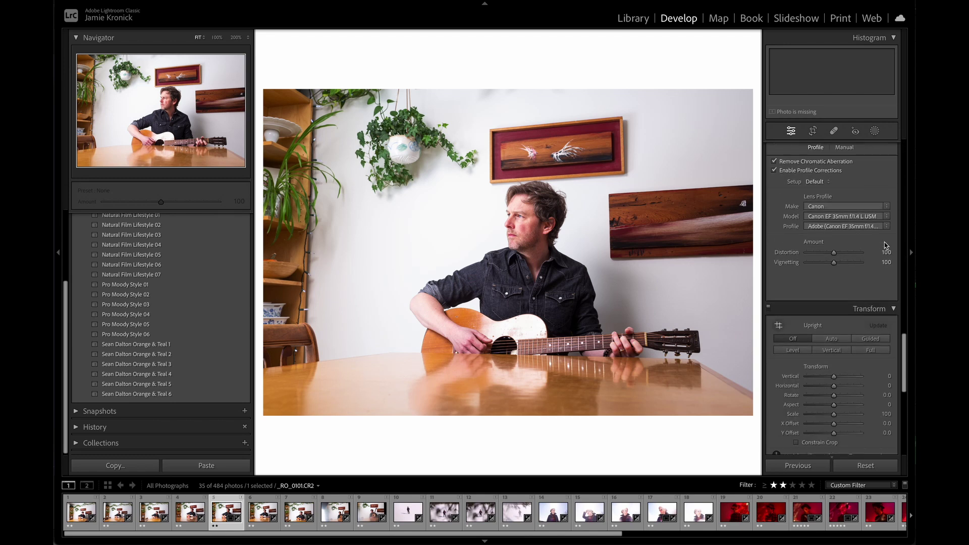
{"action": "scroll", "coordinate": [883, 245], "scroll_direction": "down", "scroll_amount": 1}
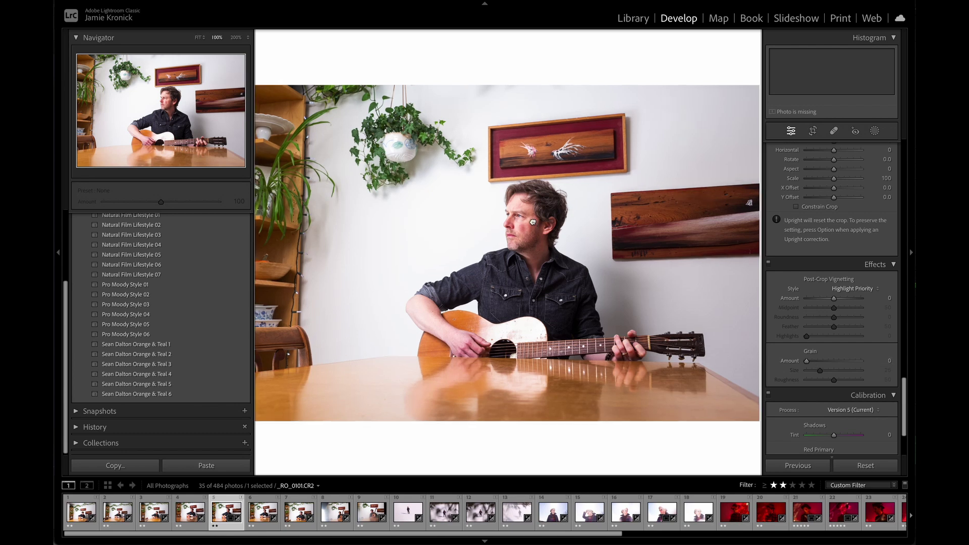
{"action": "left_click", "coordinate": [528, 227]}
{"action": "left_click_drag", "start_coordinate": [526, 251], "coordinate": [533, 190]}
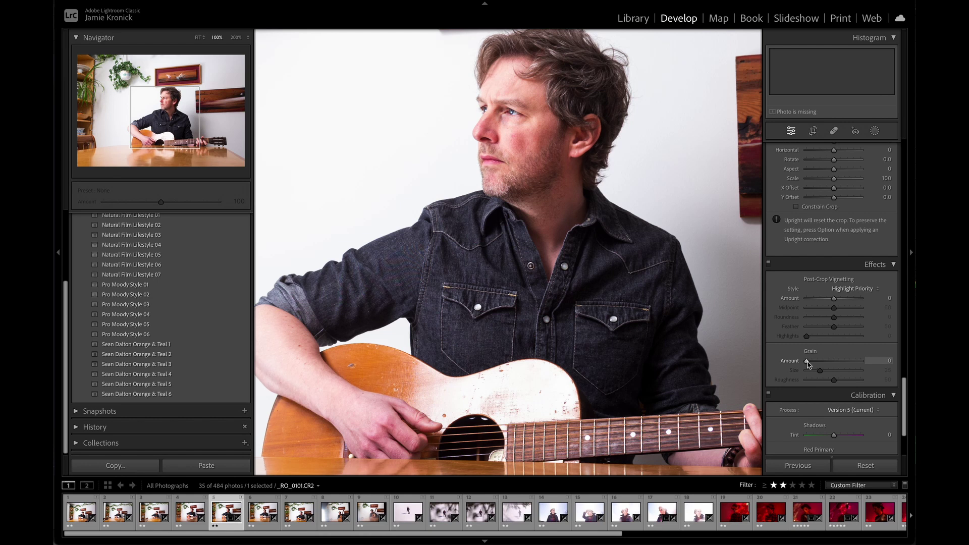
{"action": "left_click_drag", "start_coordinate": [806, 361], "coordinate": [831, 367]}
{"action": "left_click_drag", "start_coordinate": [826, 365], "coordinate": [825, 366]}
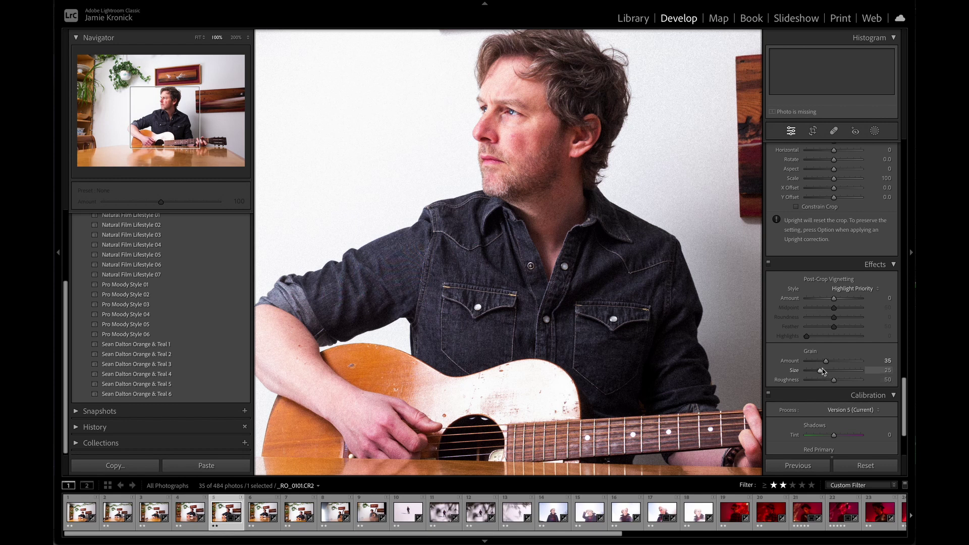
{"action": "left_click_drag", "start_coordinate": [823, 372], "coordinate": [858, 373]}
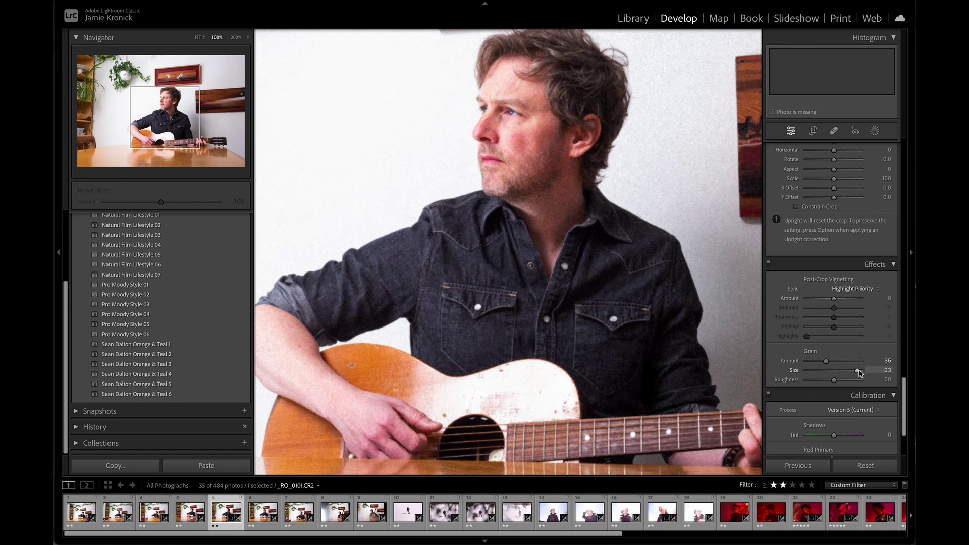
{"action": "left_click_drag", "start_coordinate": [857, 374], "coordinate": [819, 376]}
{"action": "left_click", "coordinate": [768, 263]}
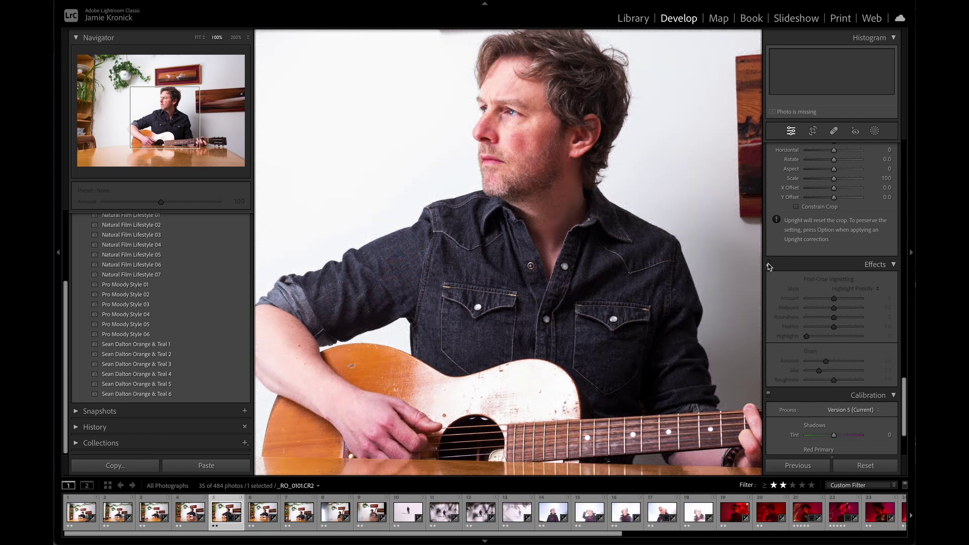
{"action": "left_click", "coordinate": [768, 264]}
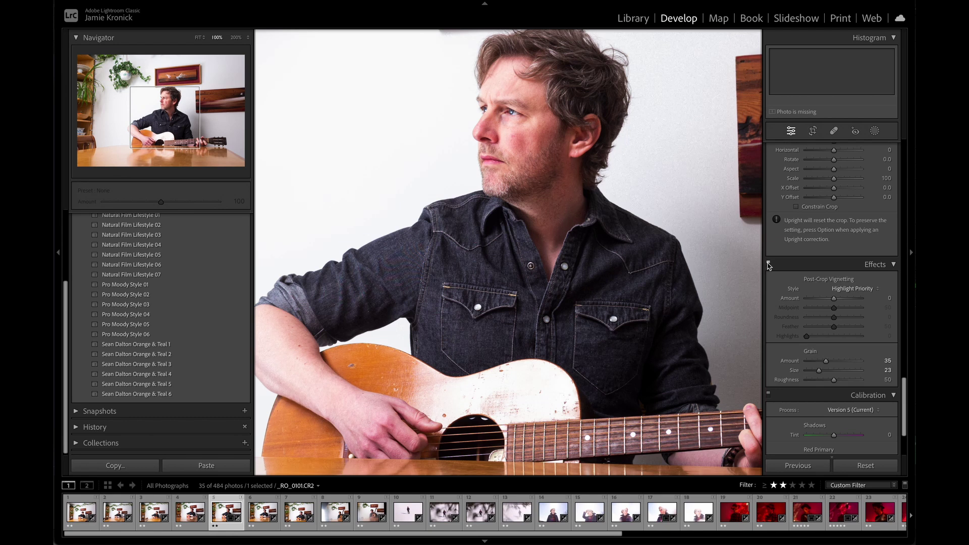
{"action": "left_click", "coordinate": [768, 263]}
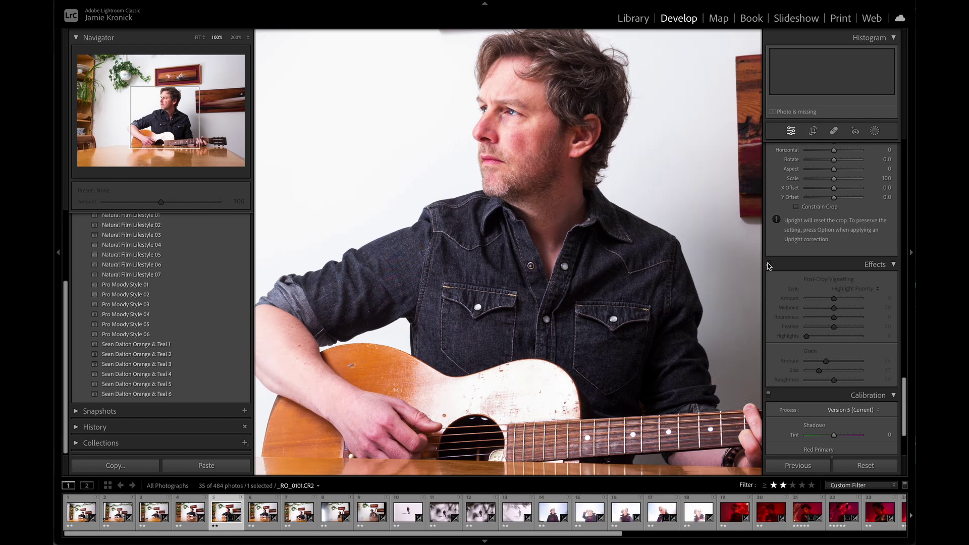
{"action": "left_click", "coordinate": [768, 264]}
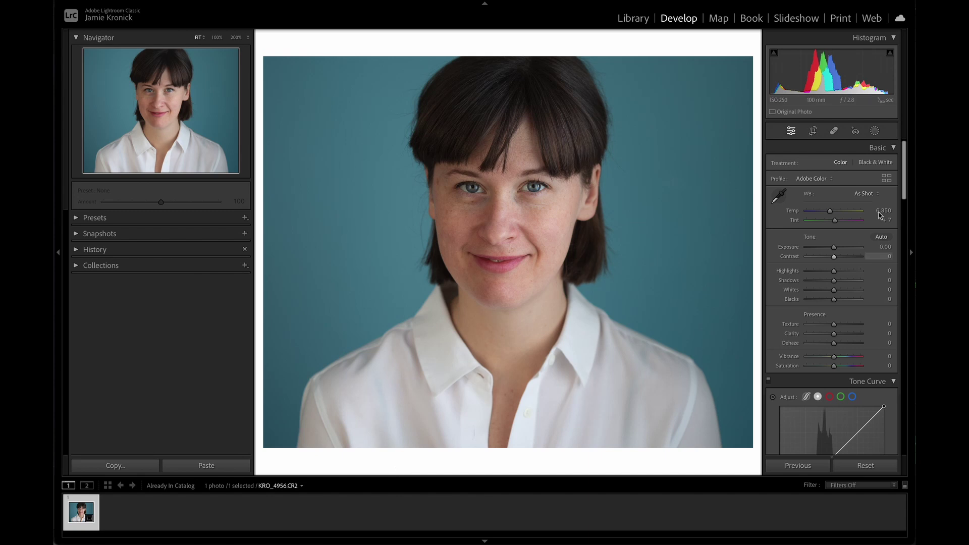
Enable chromatic aberration removal and lens profile corrections for the headshot KRO_4956.CR2, and set Temp 6,698 and Tint +5.
{"action": "left_click_drag", "start_coordinate": [903, 185], "coordinate": [903, 361]}
{"action": "left_click", "coordinate": [818, 254]}
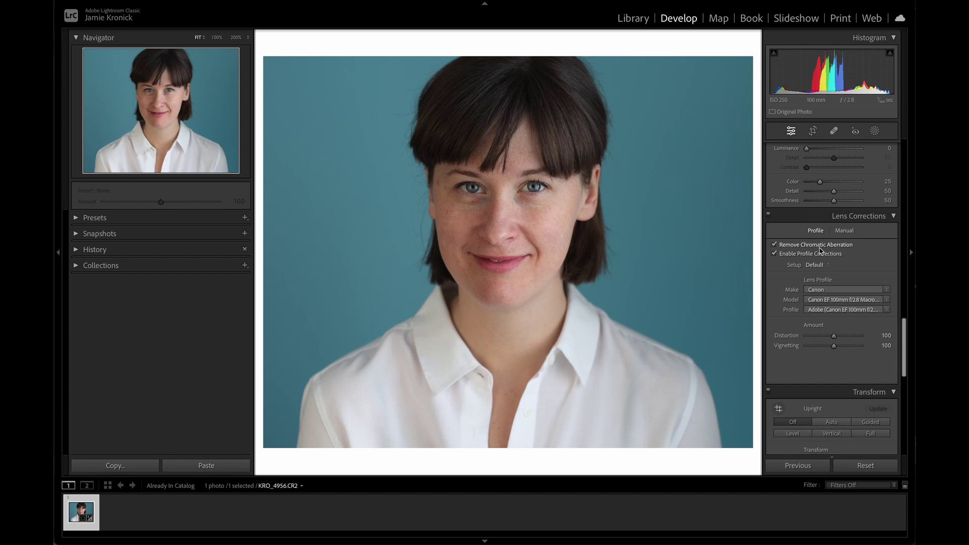
{"action": "left_click_drag", "start_coordinate": [904, 337], "coordinate": [902, 121]}
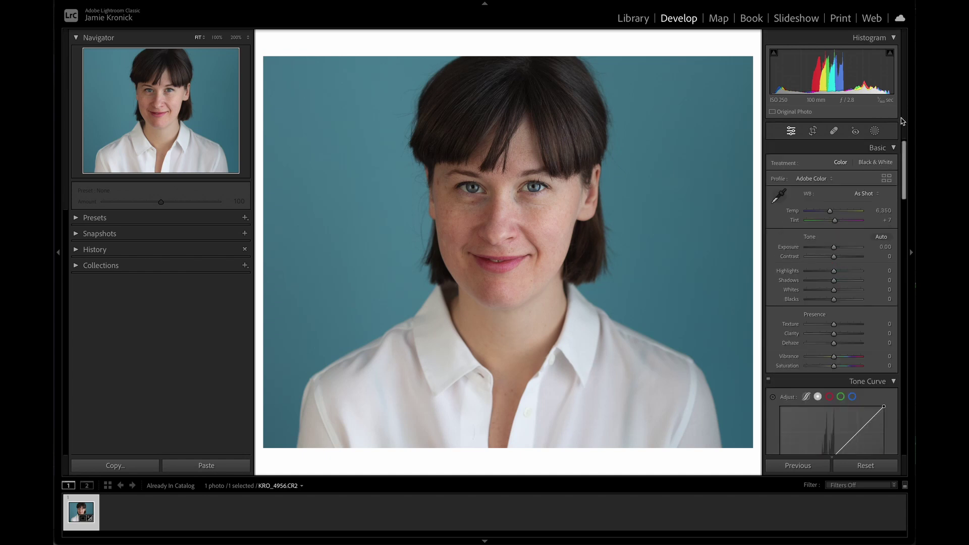
{"action": "mouse_move", "coordinate": [829, 211]}
{"action": "left_mouse_down"}
{"action": "mouse_move", "coordinate": [835, 224]}
{"action": "mouse_move", "coordinate": [831, 211]}
{"action": "left_mouse_up"}
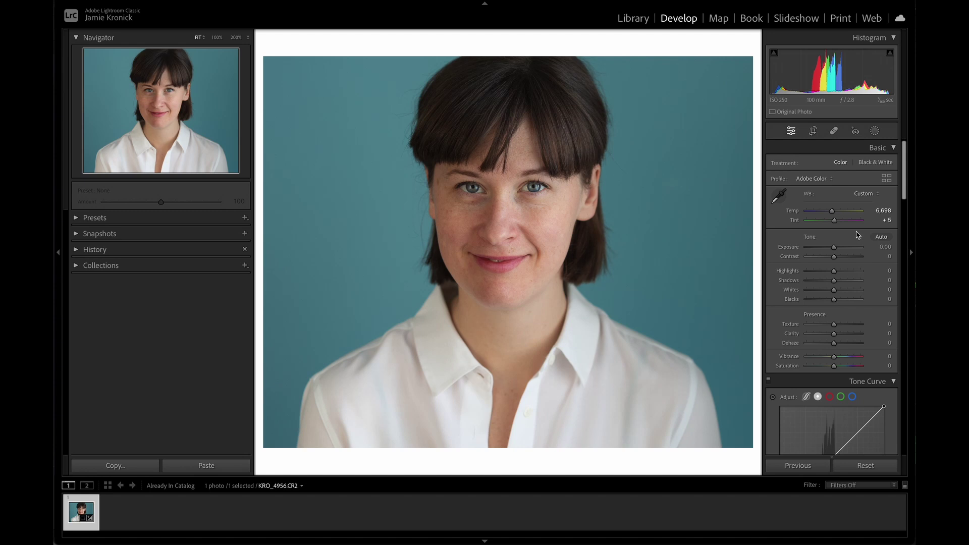
Adjust the headshot's tone and presence with Highlights -51, Shadows +20, Clarity +24 and Vibrance +17.
{"action": "scroll", "coordinate": [857, 234], "scroll_direction": "down", "scroll_amount": 3}
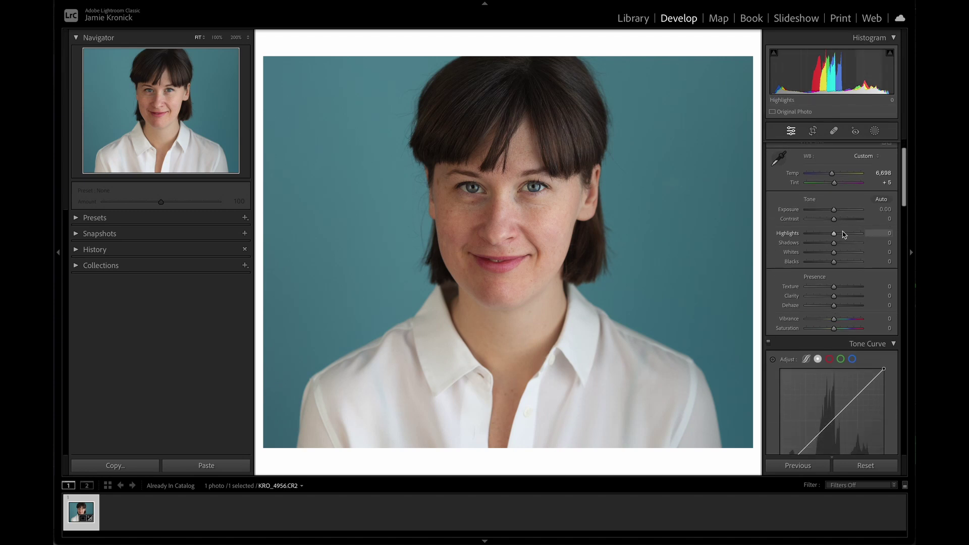
{"action": "mouse_move", "coordinate": [833, 233]}
{"action": "left_mouse_down"}
{"action": "mouse_move", "coordinate": [820, 235]}
{"action": "mouse_move", "coordinate": [840, 246]}
{"action": "left_mouse_up"}
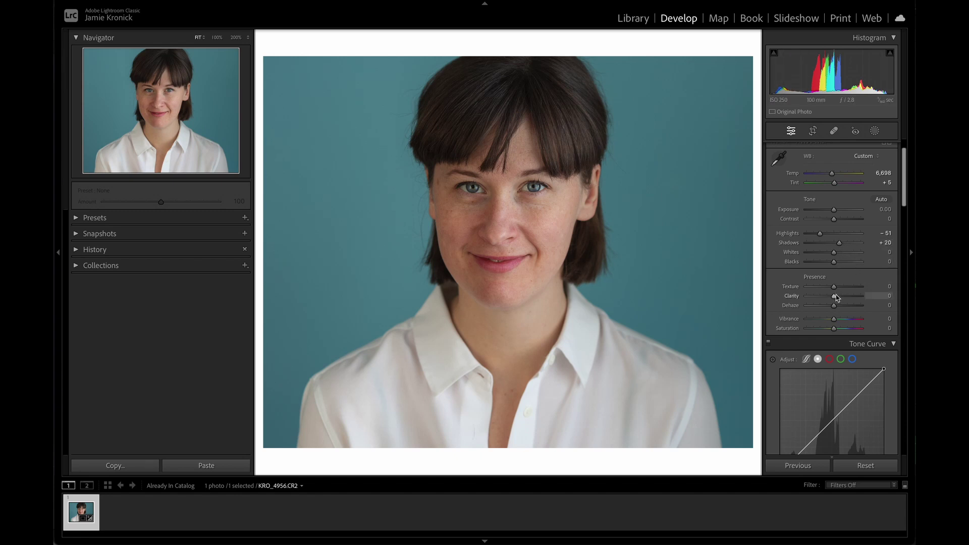
{"action": "left_click_drag", "start_coordinate": [835, 297], "coordinate": [840, 323]}
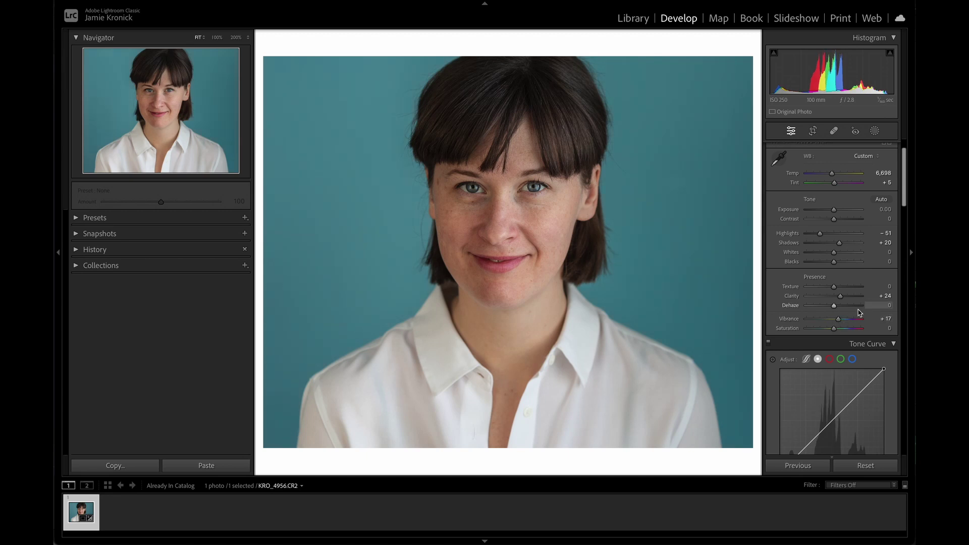
Recolour the headshot's backdrop with Aqua hue -23, Blue hue +40 and Blue luminance +62.
{"action": "scroll", "coordinate": [860, 313], "scroll_direction": "down", "scroll_amount": 10}
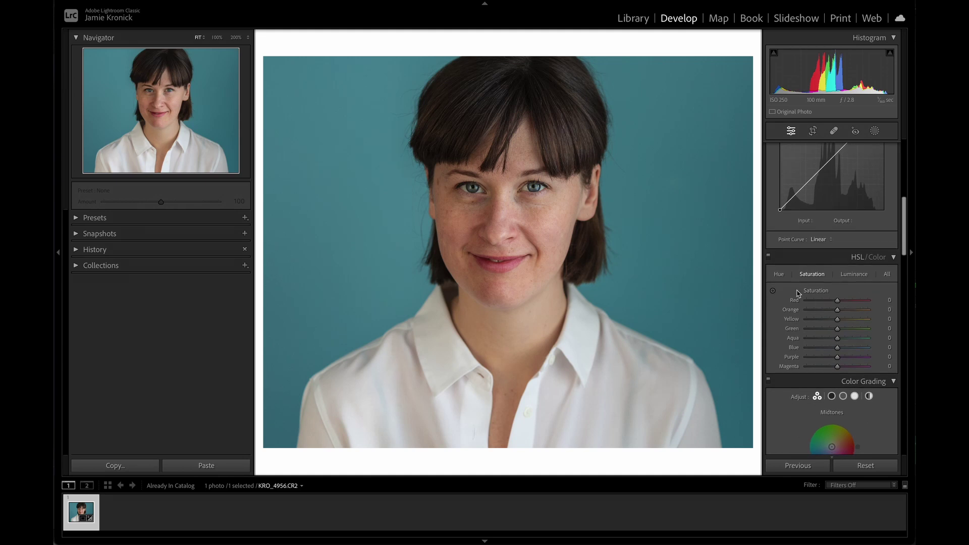
{"action": "left_click", "coordinate": [779, 274]}
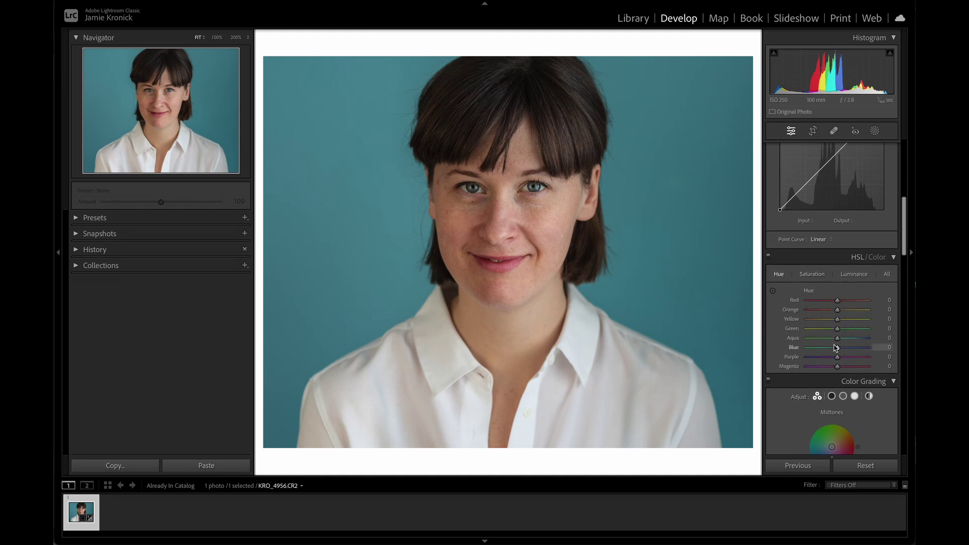
{"action": "mouse_move", "coordinate": [837, 351]}
{"action": "left_mouse_down"}
{"action": "mouse_move", "coordinate": [822, 352]}
{"action": "mouse_move", "coordinate": [855, 352]}
{"action": "mouse_move", "coordinate": [848, 341]}
{"action": "mouse_move", "coordinate": [820, 349]}
{"action": "mouse_move", "coordinate": [831, 351]}
{"action": "left_mouse_up"}
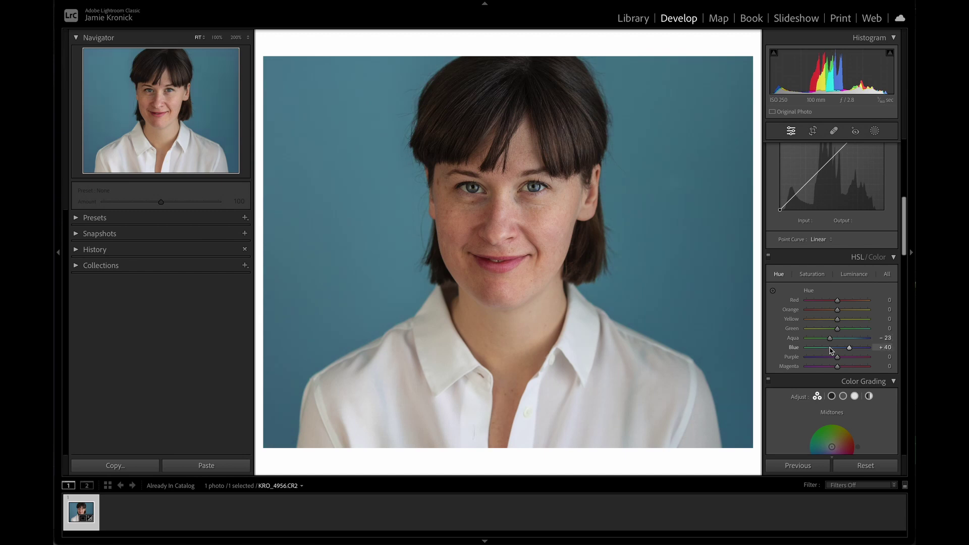
{"action": "left_click", "coordinate": [854, 274]}
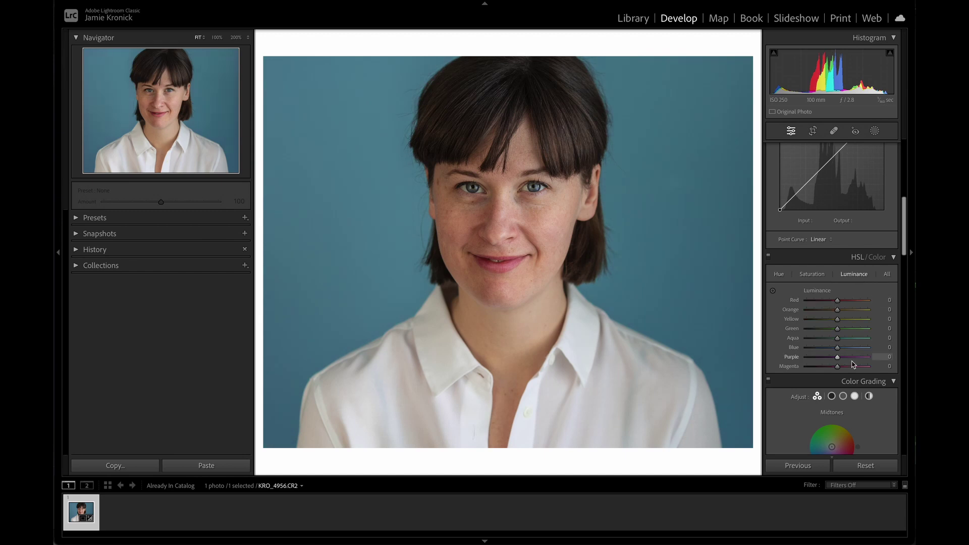
{"action": "mouse_move", "coordinate": [839, 350]}
{"action": "left_mouse_down"}
{"action": "mouse_move", "coordinate": [854, 350]}
{"action": "mouse_move", "coordinate": [828, 353]}
{"action": "mouse_move", "coordinate": [858, 352]}
{"action": "left_mouse_up"}
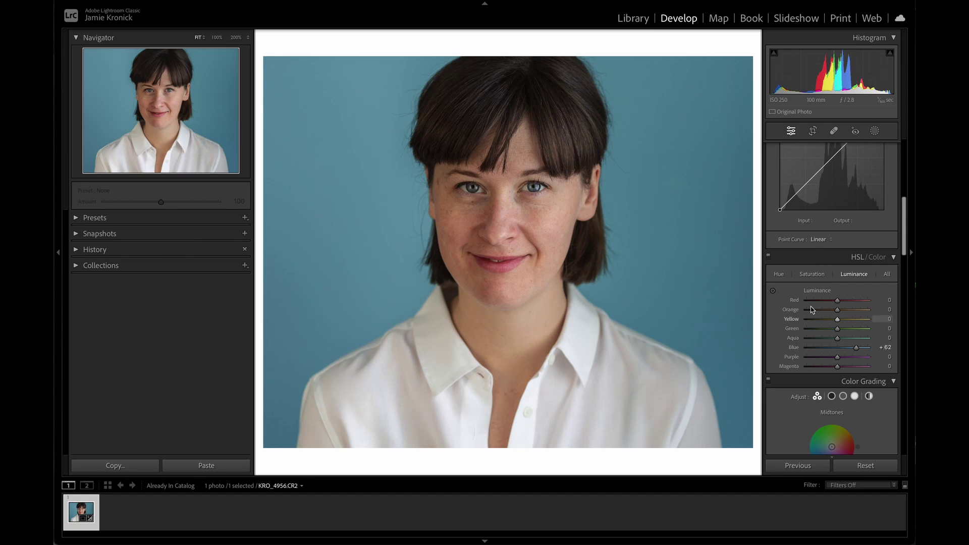
Refine the skin and lip colours with Orange hue -20, Orange saturation -7, Red saturation +56 and Red hue +17.
{"action": "left_click", "coordinate": [779, 277]}
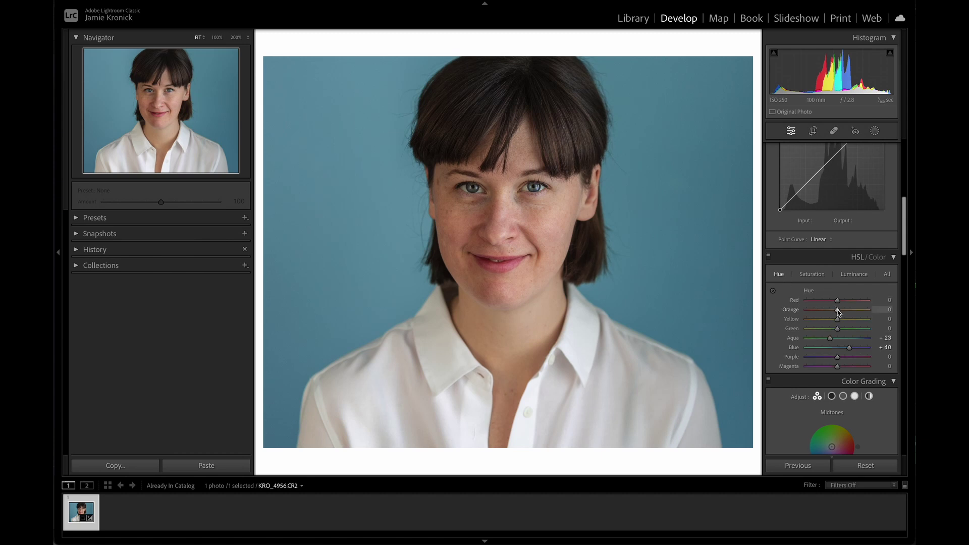
{"action": "left_click_drag", "start_coordinate": [838, 313], "coordinate": [833, 314]}
{"action": "left_click", "coordinate": [811, 274]}
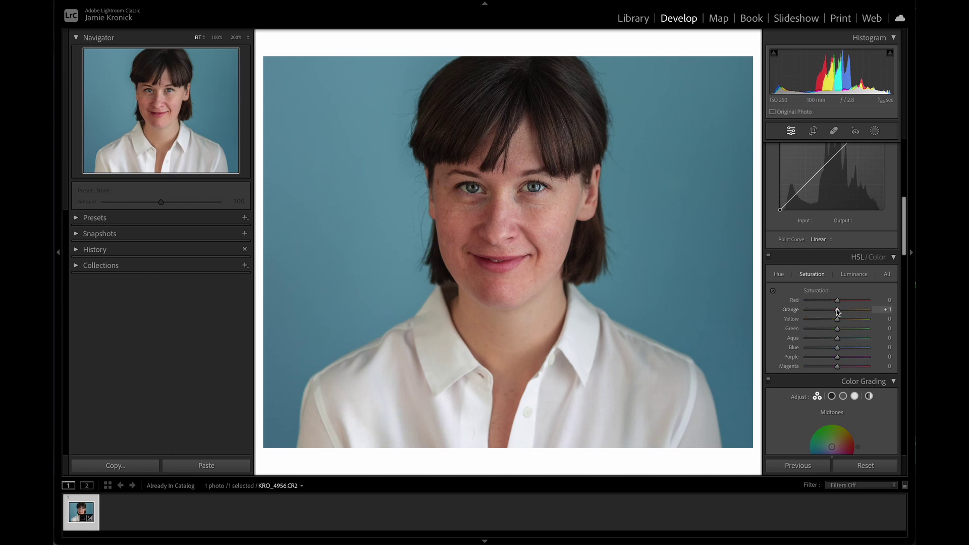
{"action": "left_click_drag", "start_coordinate": [837, 312], "coordinate": [835, 313]}
{"action": "left_click_drag", "start_coordinate": [837, 301], "coordinate": [855, 304]}
{"action": "left_click", "coordinate": [779, 274]}
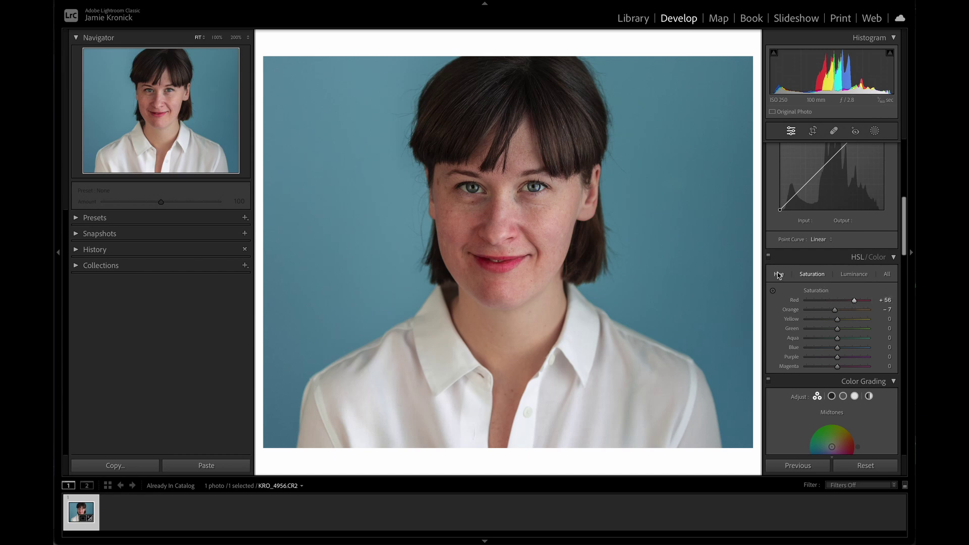
{"action": "mouse_move", "coordinate": [851, 302]}
{"action": "left_mouse_down"}
{"action": "mouse_move", "coordinate": [831, 308]}
{"action": "mouse_move", "coordinate": [843, 309]}
{"action": "left_mouse_up"}
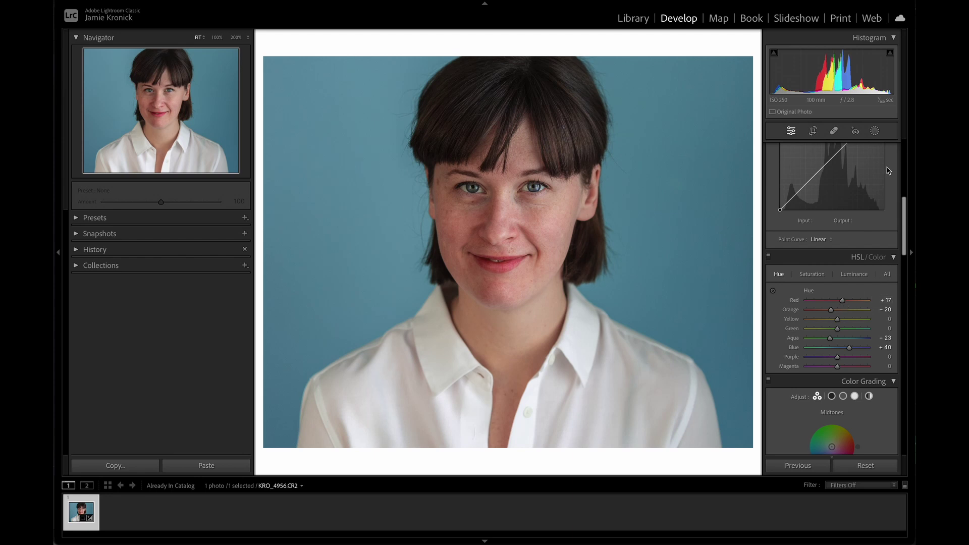
Create a brush mask with Size 8 and Feather 83 and paint it over both of the woman's eyes.
{"action": "left_click", "coordinate": [875, 132]}
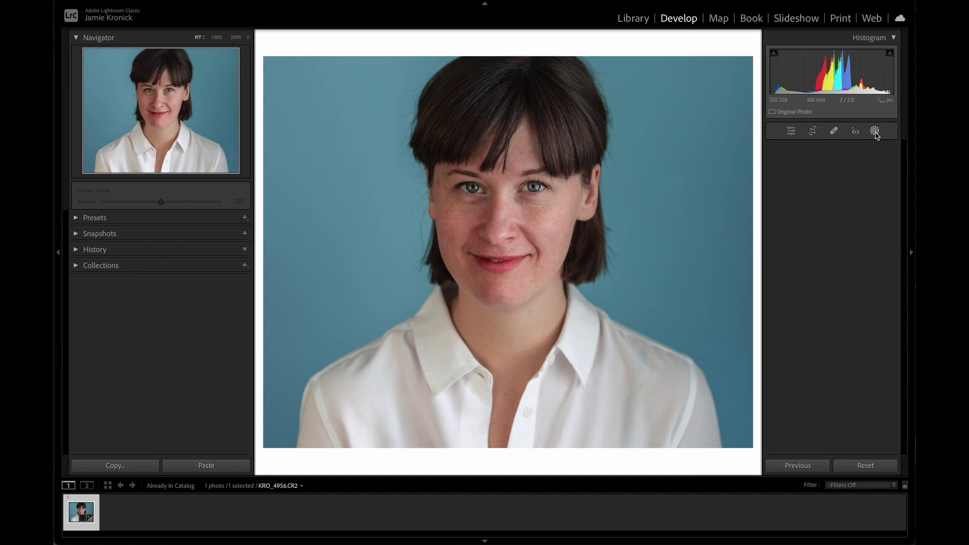
{"action": "left_click", "coordinate": [795, 223]}
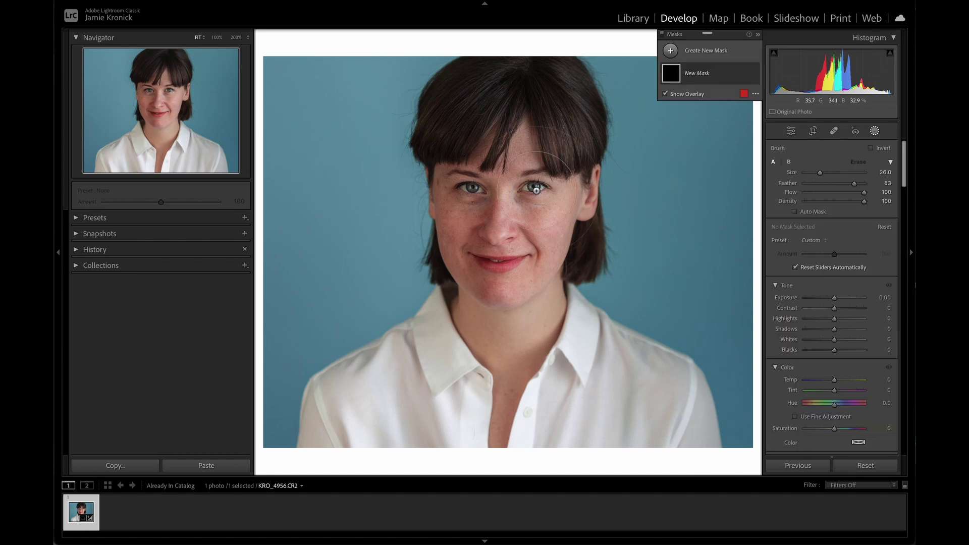
{"action": "scroll", "coordinate": [536, 188], "scroll_direction": "down", "scroll_amount": 5}
{"action": "left_click_drag", "start_coordinate": [534, 188], "coordinate": [536, 189]}
{"action": "left_click_drag", "start_coordinate": [467, 188], "coordinate": [483, 192]}
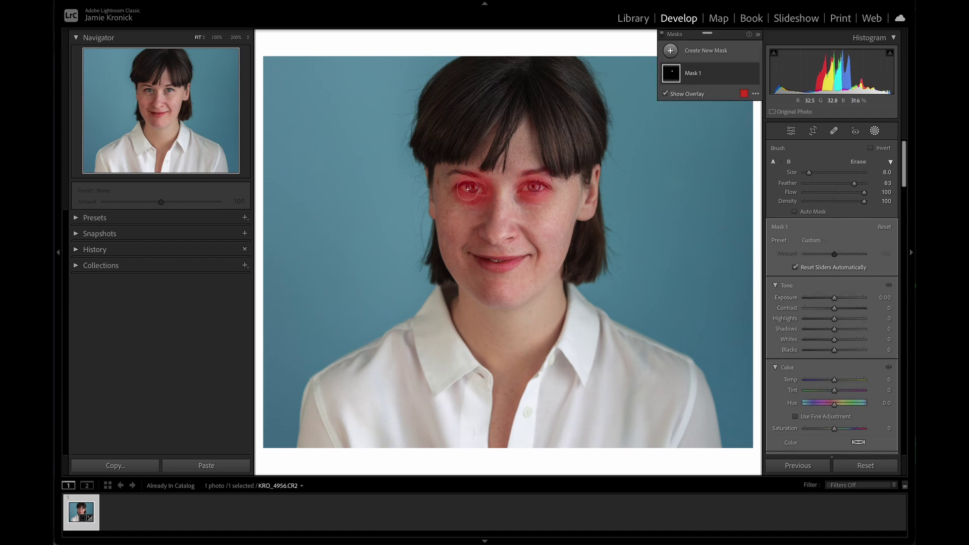
Enhance the eyes in the mask with Highlights 45, Shadows 40, Saturation 51 and Clarity 43.
{"action": "scroll", "coordinate": [837, 319], "scroll_direction": "down", "scroll_amount": 1}
{"action": "scroll", "coordinate": [837, 319], "scroll_direction": "down", "scroll_amount": 2}
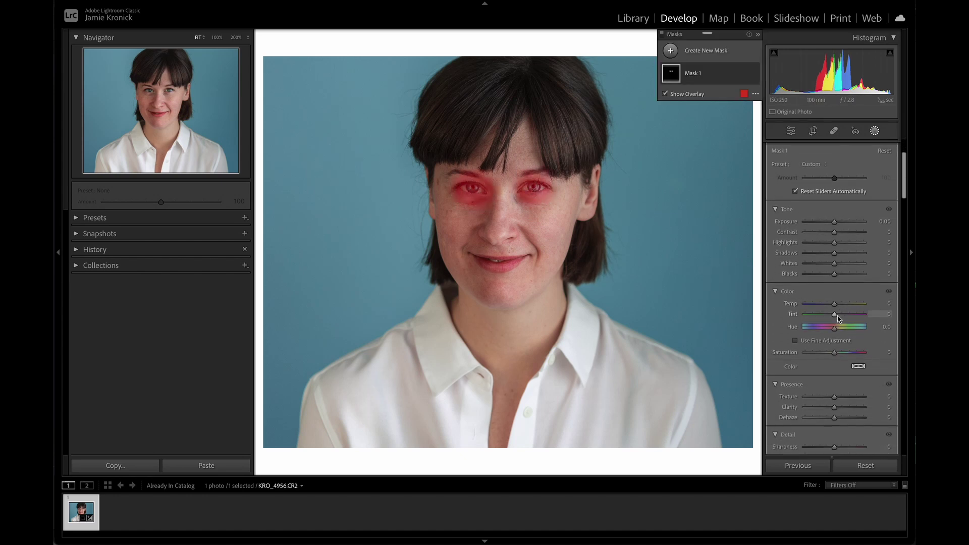
{"action": "left_click_drag", "start_coordinate": [834, 390], "coordinate": [852, 394]}
{"action": "left_click_drag", "start_coordinate": [839, 237], "coordinate": [847, 239]}
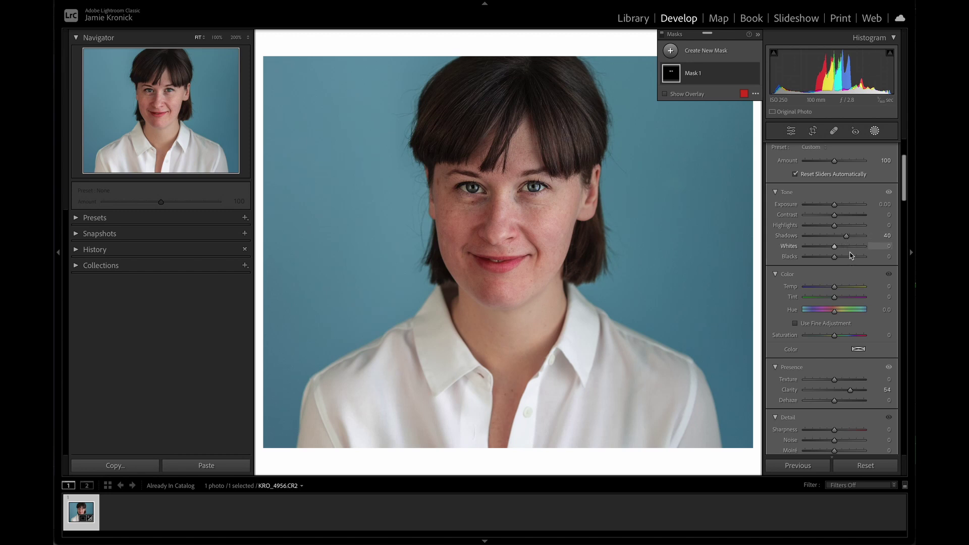
{"action": "left_click_drag", "start_coordinate": [846, 337], "coordinate": [850, 339]}
{"action": "mouse_move", "coordinate": [843, 227]}
{"action": "left_mouse_down"}
{"action": "mouse_move", "coordinate": [857, 231]}
{"action": "mouse_move", "coordinate": [846, 232]}
{"action": "left_mouse_up"}
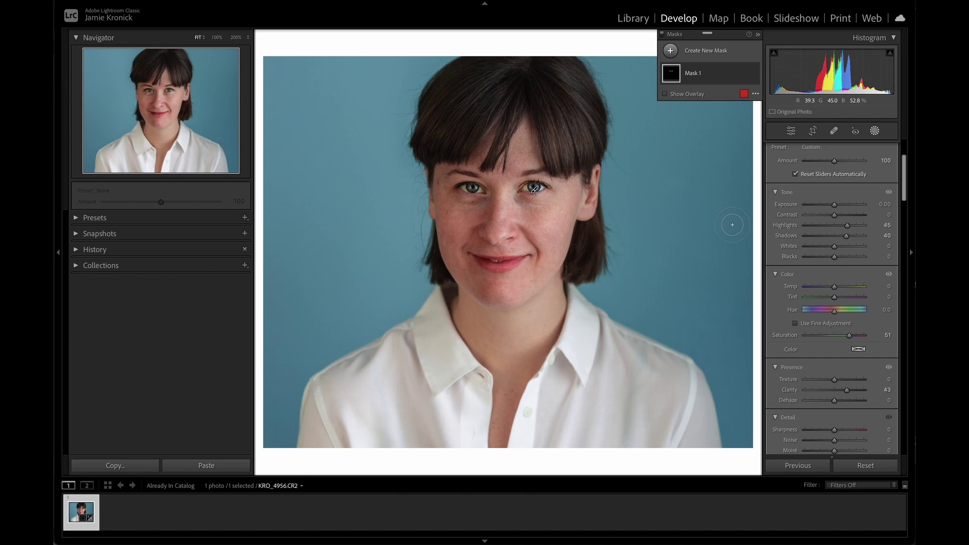
Paint a second brush mask over the entire white shirt and set its Saturation to -100.
{"action": "left_click", "coordinate": [670, 50]}
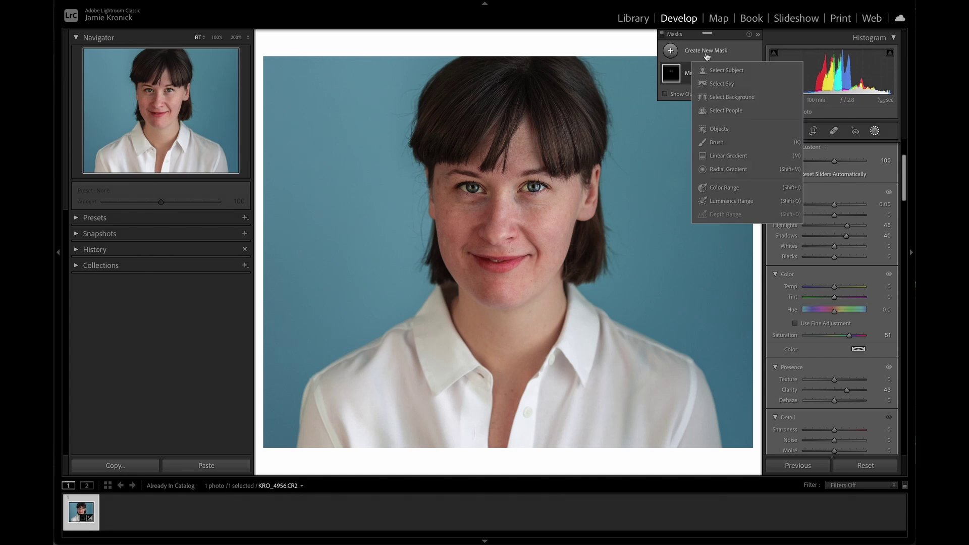
{"action": "left_click", "coordinate": [737, 143]}
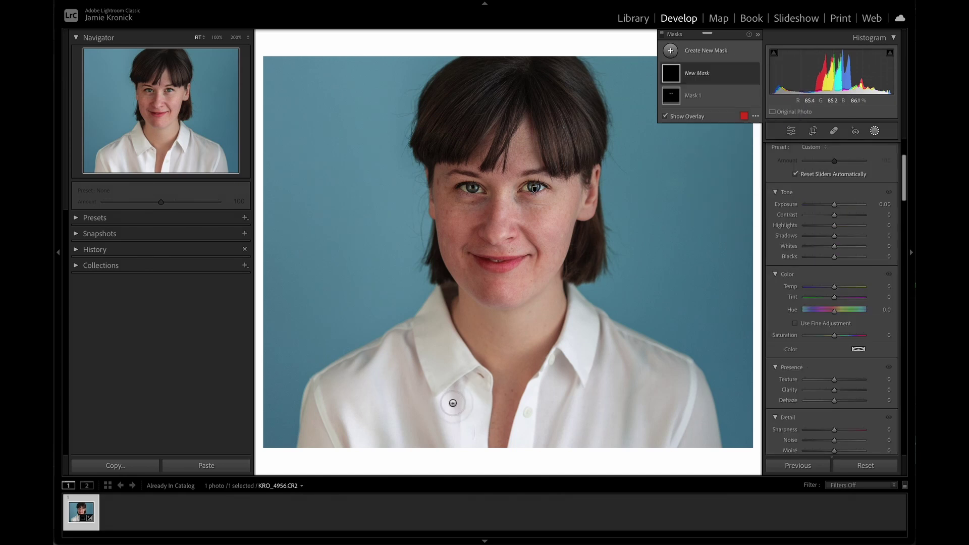
{"action": "mouse_move", "coordinate": [454, 402]}
{"action": "left_mouse_down"}
{"action": "mouse_move", "coordinate": [434, 323]}
{"action": "mouse_move", "coordinate": [363, 379]}
{"action": "mouse_move", "coordinate": [336, 441]}
{"action": "mouse_move", "coordinate": [454, 434]}
{"action": "mouse_move", "coordinate": [489, 444]}
{"action": "left_mouse_up"}
{"action": "mouse_move", "coordinate": [550, 444]}
{"action": "left_mouse_down"}
{"action": "mouse_move", "coordinate": [560, 384]}
{"action": "mouse_move", "coordinate": [584, 329]}
{"action": "mouse_move", "coordinate": [656, 383]}
{"action": "mouse_move", "coordinate": [601, 434]}
{"action": "left_mouse_up"}
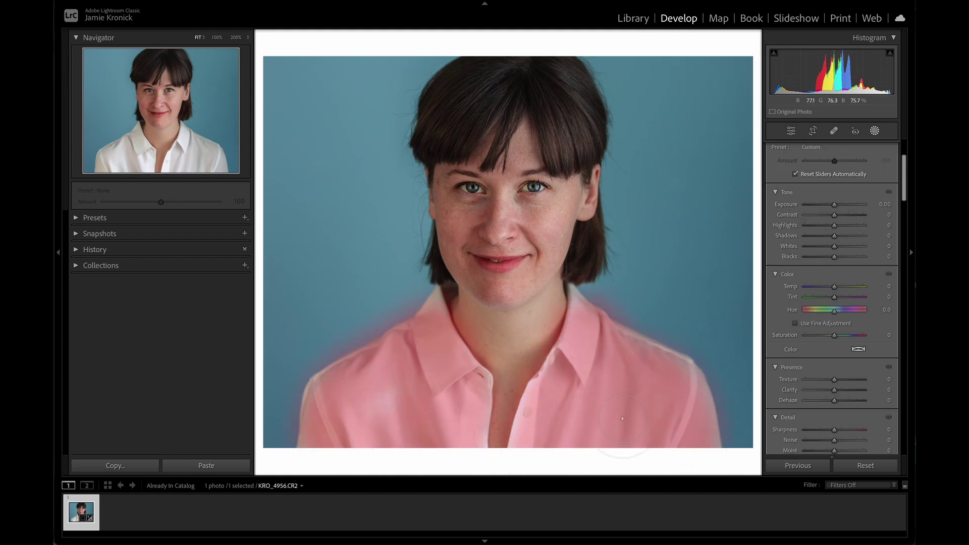
{"action": "left_click_drag", "start_coordinate": [548, 406], "coordinate": [536, 455]}
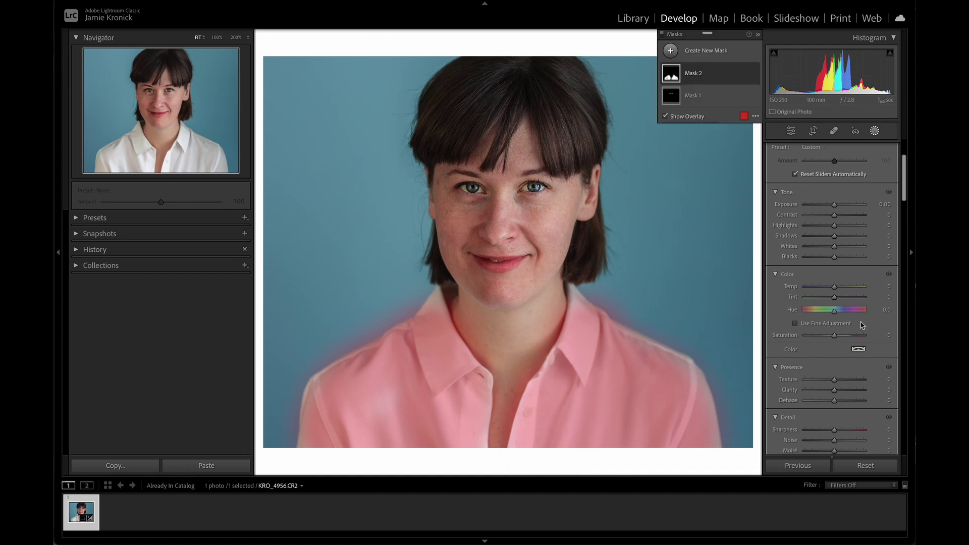
{"action": "left_click_drag", "start_coordinate": [834, 335], "coordinate": [805, 335]}
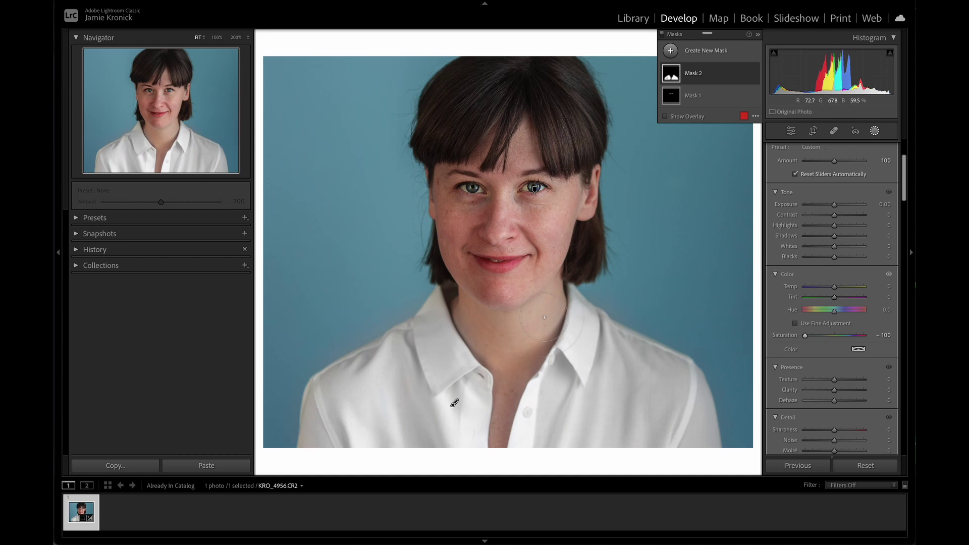
Erase the shirt mask's spill from the skin around the neck and open collar.
{"action": "key", "text": "alt"}
{"action": "left_click_drag", "start_coordinate": [474, 290], "coordinate": [472, 305]}
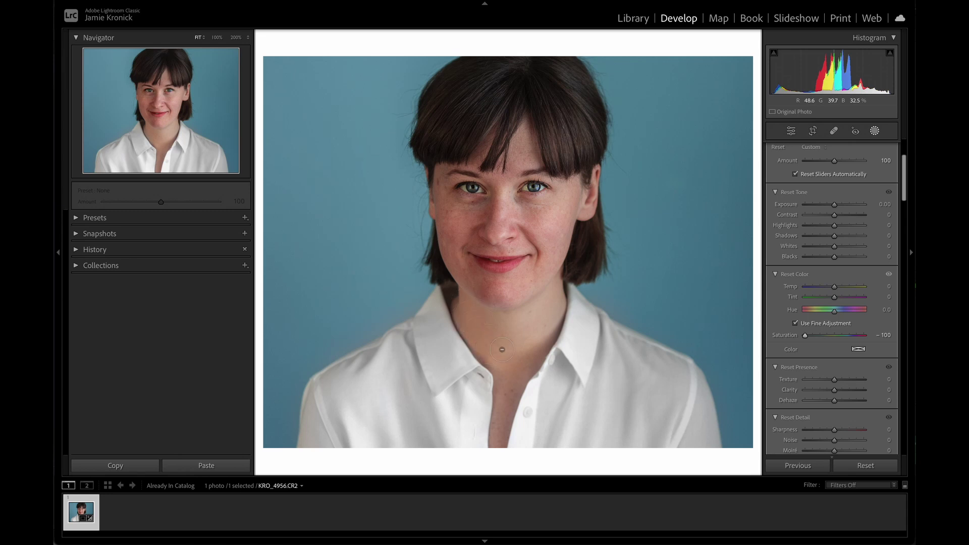
{"action": "left_click_drag", "start_coordinate": [519, 294], "coordinate": [565, 263]}
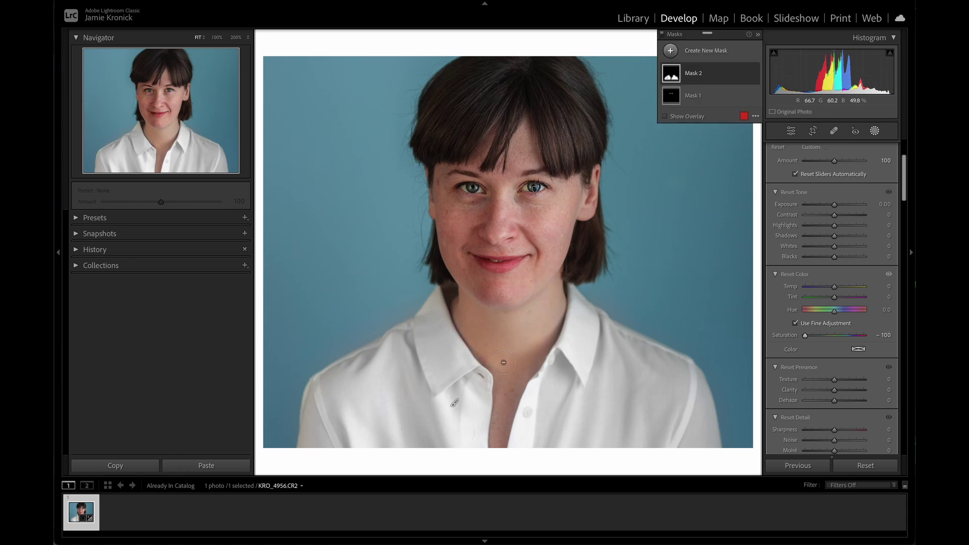
{"action": "mouse_move", "coordinate": [454, 403]}
{"action": "left_mouse_down"}
{"action": "mouse_move", "coordinate": [508, 377]}
{"action": "mouse_move", "coordinate": [495, 460]}
{"action": "left_mouse_up"}
Sharpen the whole headshot with Amount 69, Radius 0.5 and Masking 46, checking the face at 100% and the full frame.
{"action": "left_click", "coordinate": [159, 91]}
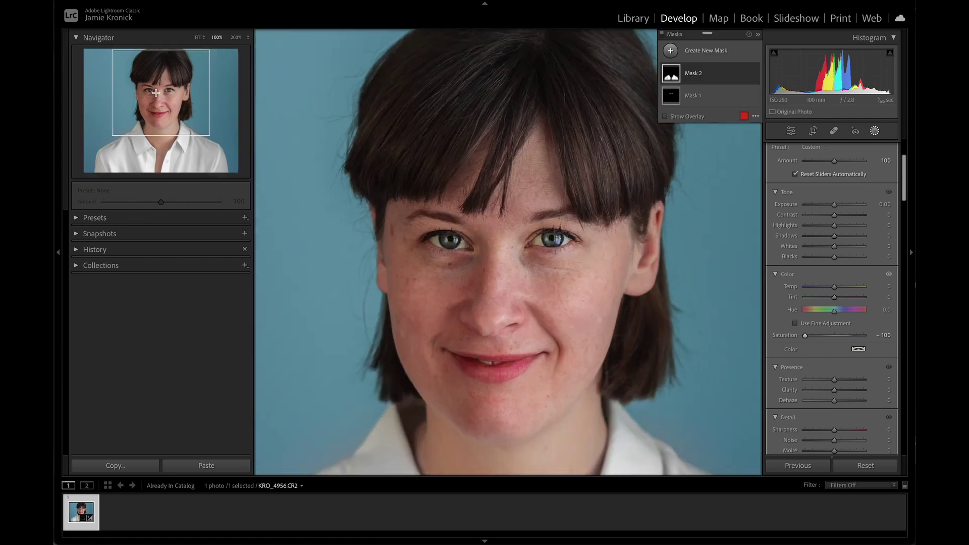
{"action": "left_click", "coordinate": [791, 131]}
{"action": "scroll", "coordinate": [825, 365], "scroll_direction": "down", "scroll_amount": 10}
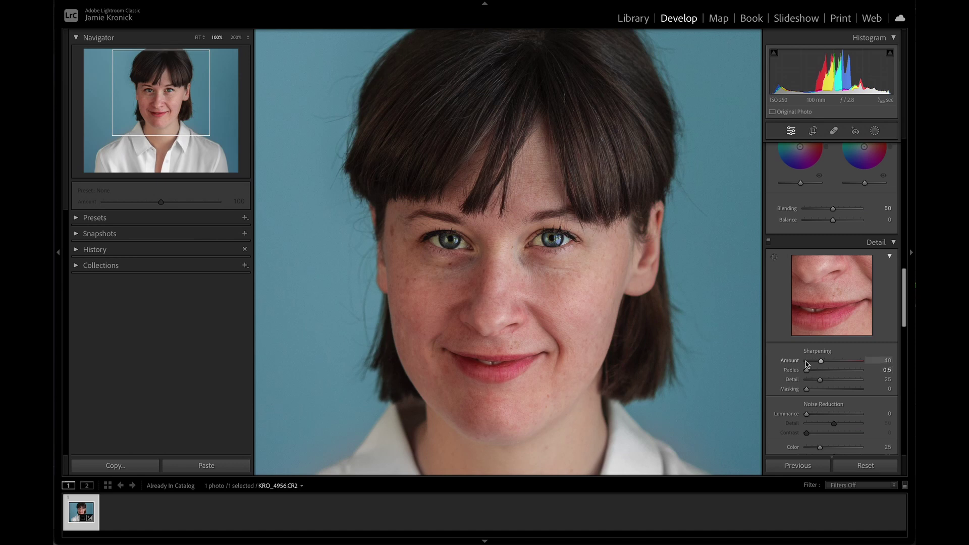
{"action": "left_click", "coordinate": [807, 361]}
{"action": "left_click_drag", "start_coordinate": [806, 362], "coordinate": [822, 363]}
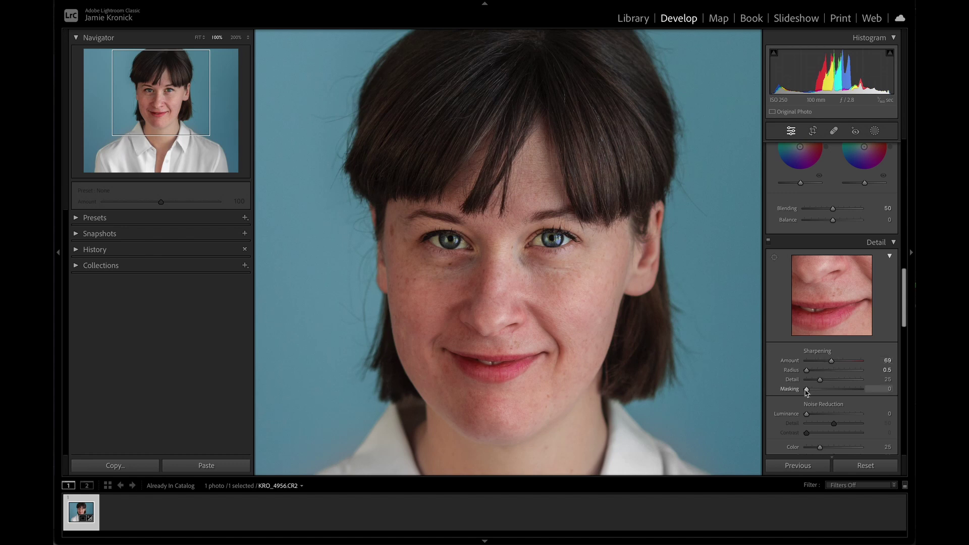
{"action": "key", "text": "alt"}
{"action": "left_click_drag", "start_coordinate": [807, 391], "coordinate": [831, 392]}
{"action": "left_click", "coordinate": [172, 103]}
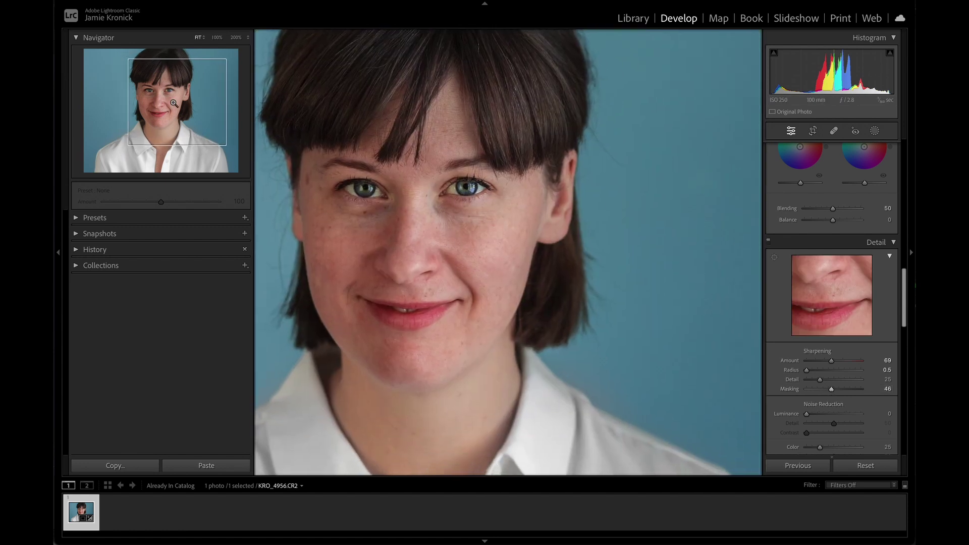
{"action": "key", "text": "z"}
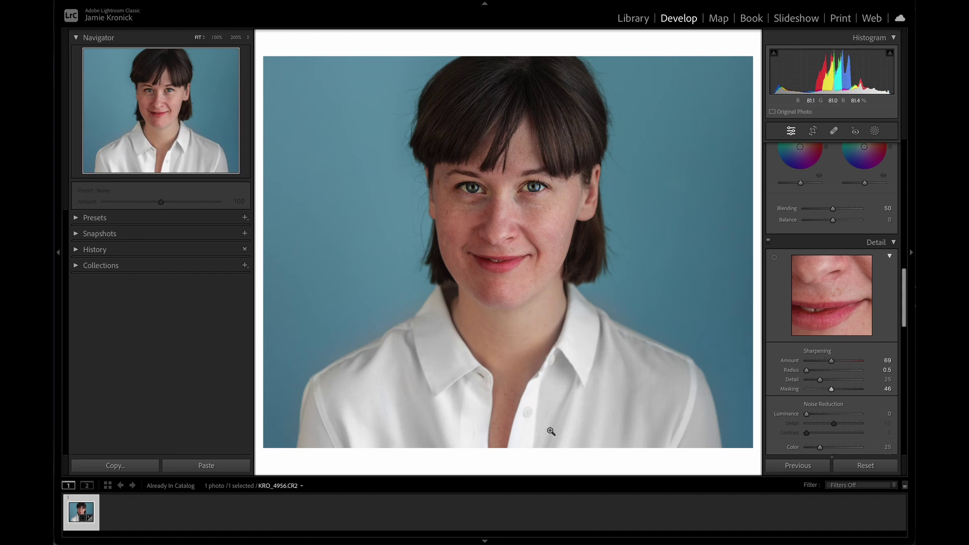